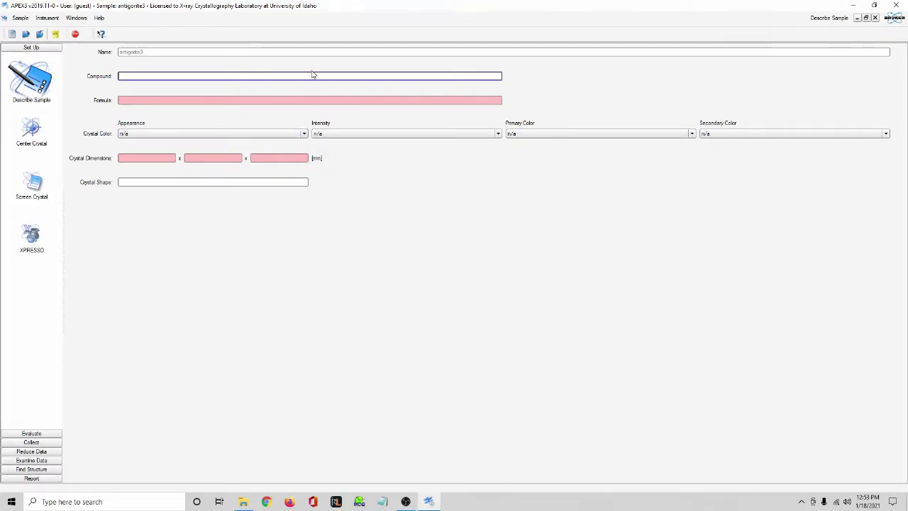
Open the unit cell determination and load the first diffraction image, 19CS001a_2_01_0001.sfrm
{"action": "left_click", "coordinate": [45, 434]}
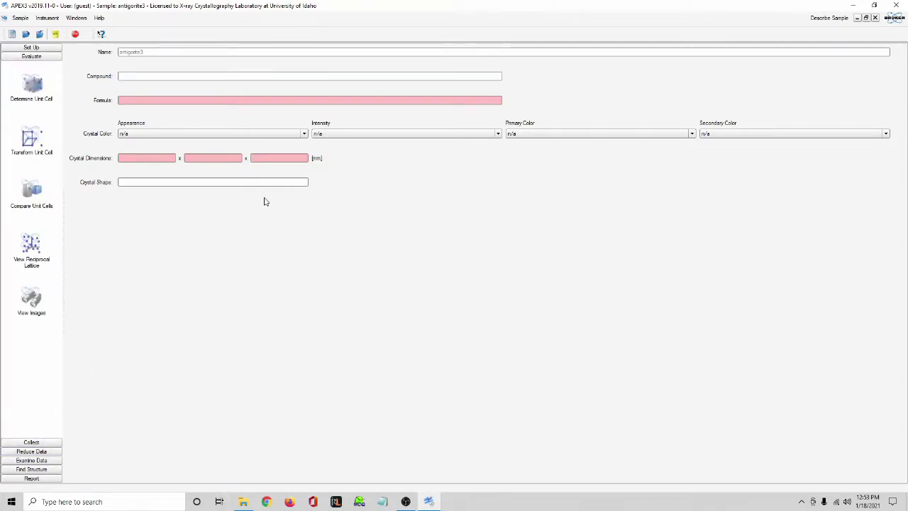
{"action": "left_click", "coordinate": [41, 105]}
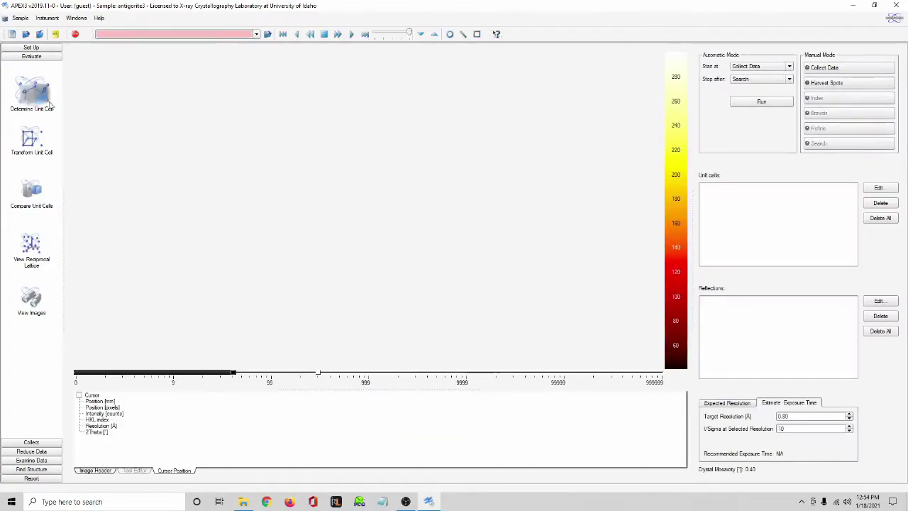
{"action": "left_click", "coordinate": [267, 34]}
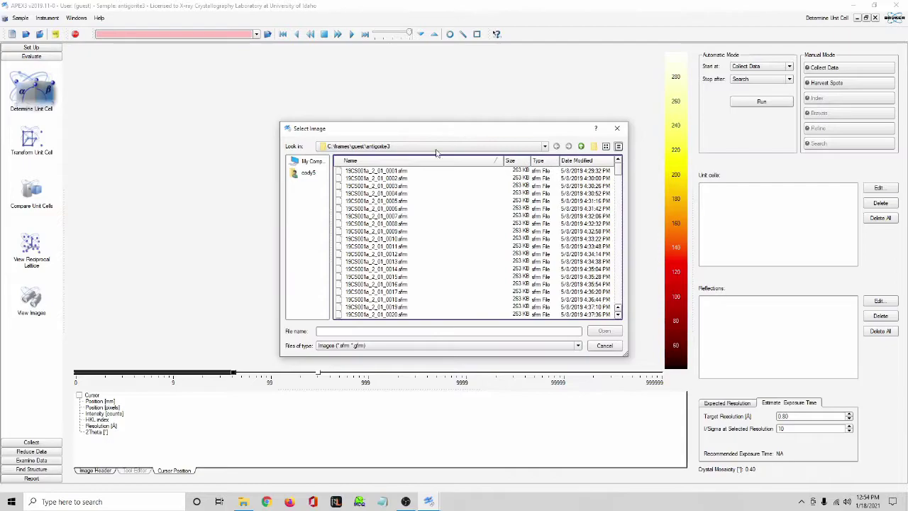
{"action": "left_click", "coordinate": [470, 254]}
{"action": "left_click", "coordinate": [433, 195]}
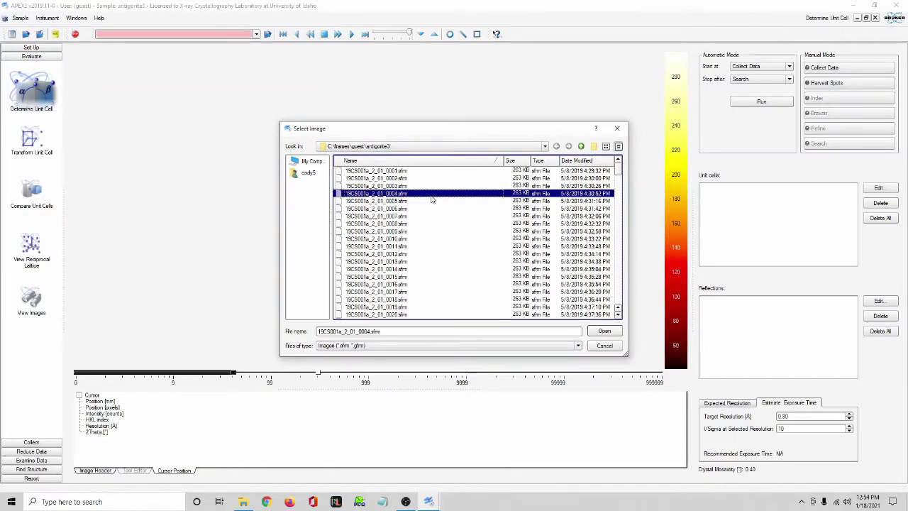
{"action": "left_click", "coordinate": [388, 171]}
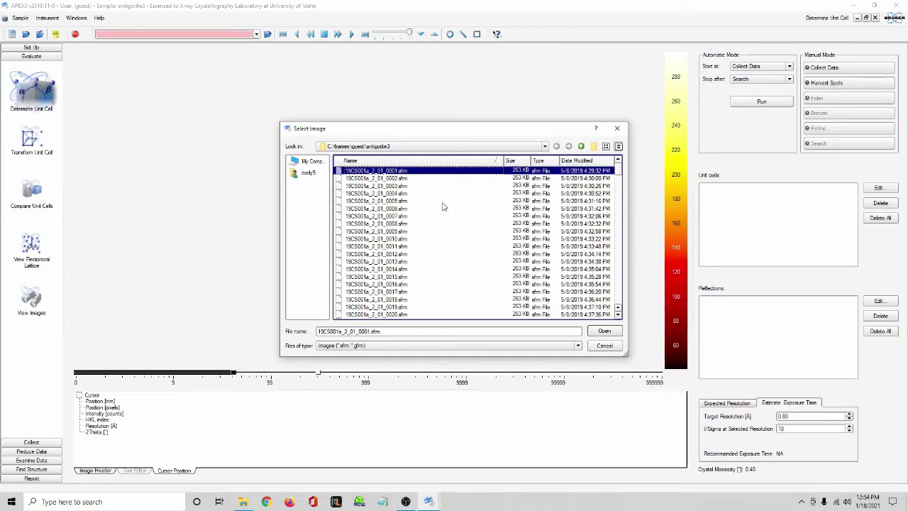
{"action": "left_click", "coordinate": [604, 332]}
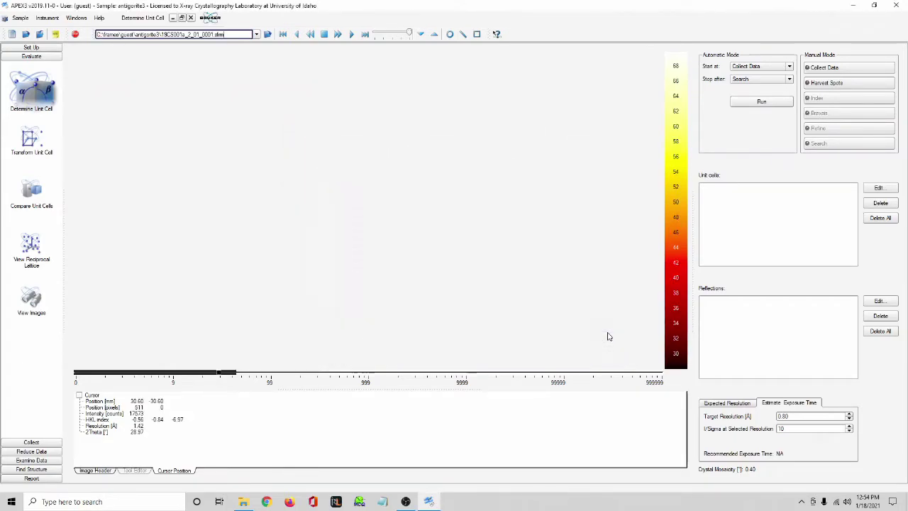
Widen the displayed intensity range of the diffraction images to about 0–999 counts, checking it on the second frame
{"action": "left_click_drag", "start_coordinate": [220, 375], "coordinate": [370, 382]}
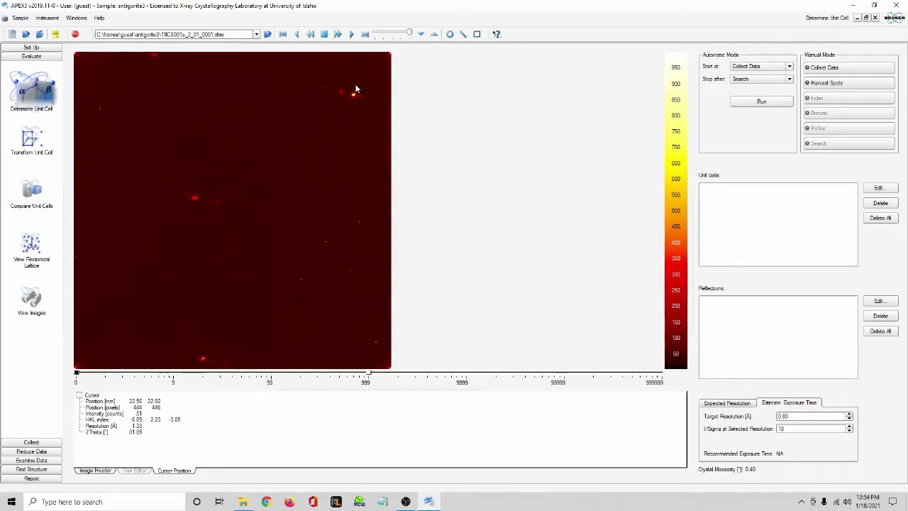
{"action": "left_click", "coordinate": [352, 34]}
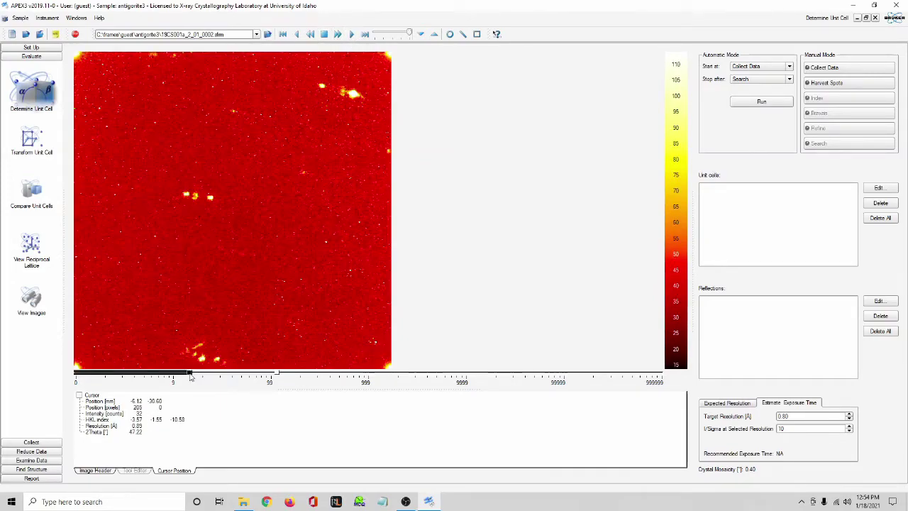
{"action": "left_click_drag", "start_coordinate": [190, 375], "coordinate": [76, 374]}
{"action": "left_click_drag", "start_coordinate": [277, 374], "coordinate": [367, 375]}
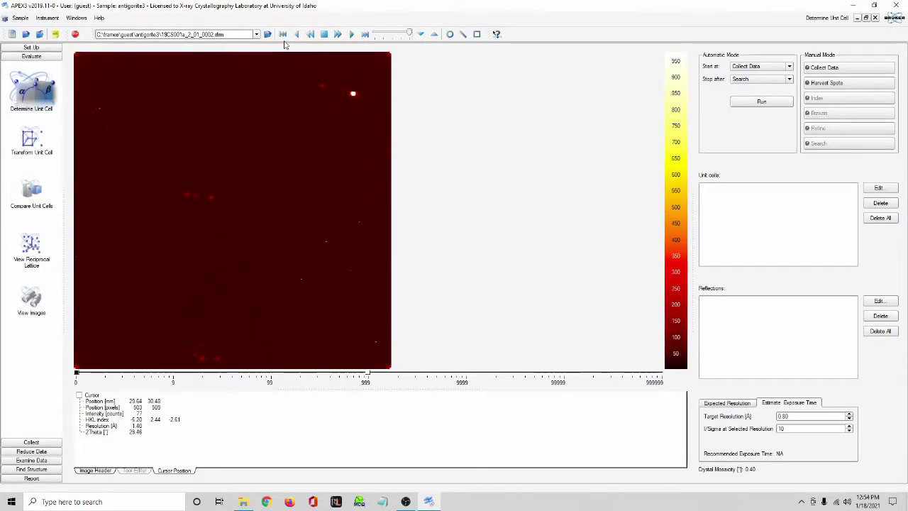
Look through the diffraction frames across the runs and return to the first image
{"action": "left_click", "coordinate": [352, 38]}
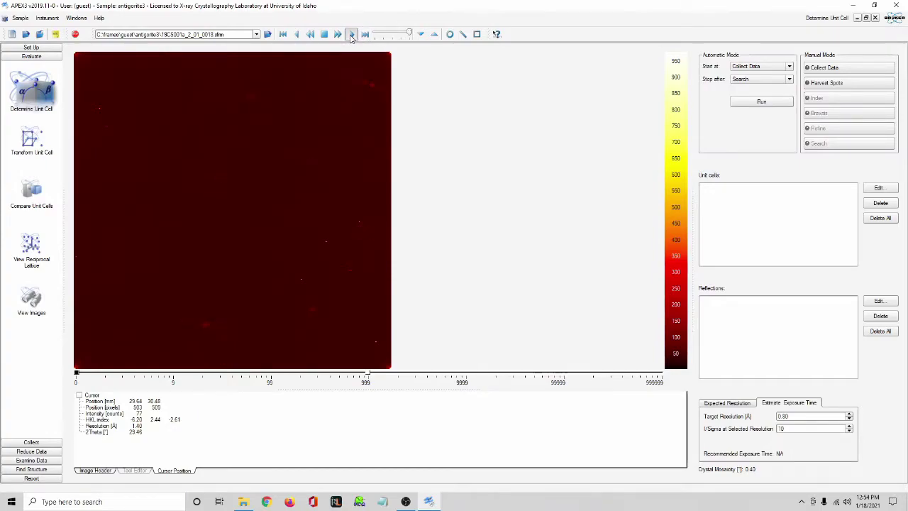
{"action": "left_click", "coordinate": [303, 37]}
{"action": "left_click", "coordinate": [300, 40]}
{"action": "left_click", "coordinate": [299, 39]}
{"action": "left_click", "coordinate": [365, 39]}
{"action": "left_click", "coordinate": [299, 38]}
{"action": "left_click", "coordinate": [298, 38]}
{"action": "left_click", "coordinate": [299, 37]}
{"action": "left_click", "coordinate": [299, 37]}
Set the minimum I/sigma(I) for spot harvesting to 20.00 and look up the last run among the image files
{"action": "left_click", "coordinate": [844, 84]}
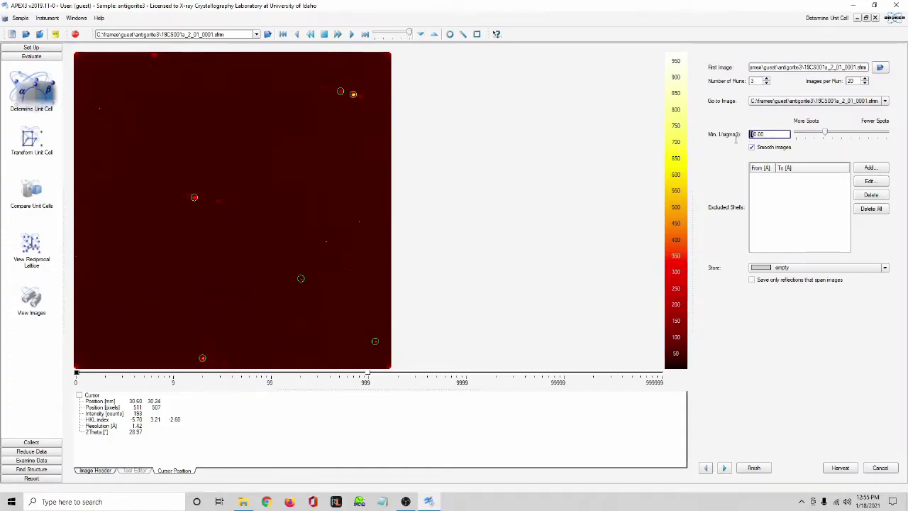
{"action": "type", "text": "20.00"}
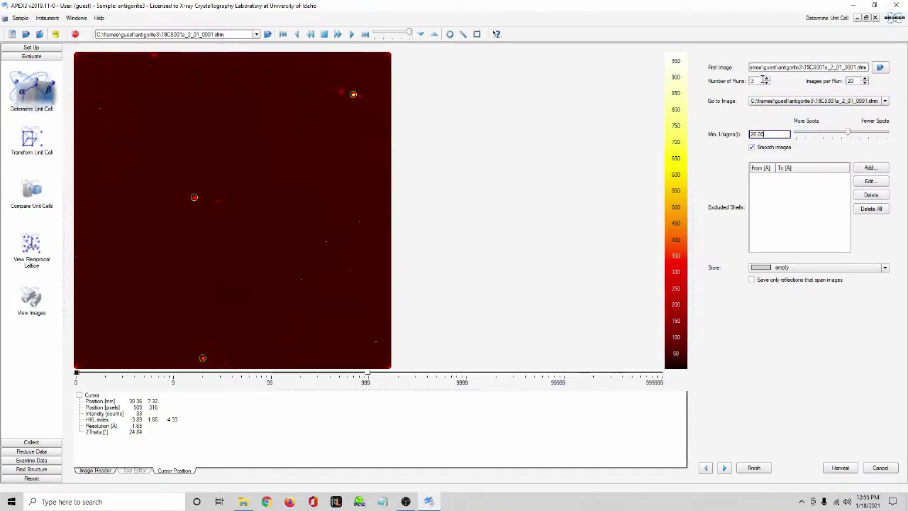
{"action": "left_click", "coordinate": [880, 68]}
{"action": "left_click_drag", "start_coordinate": [618, 177], "coordinate": [618, 313]}
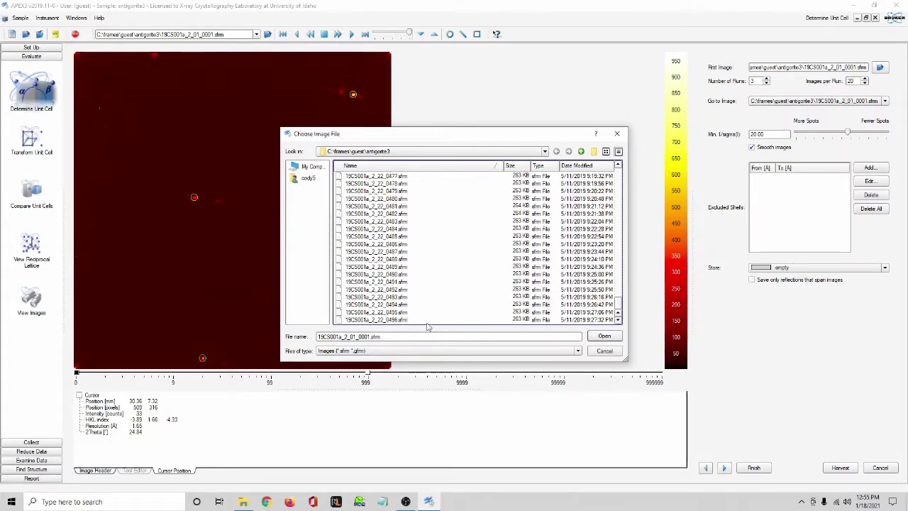
{"action": "left_click_drag", "start_coordinate": [619, 307], "coordinate": [618, 325]}
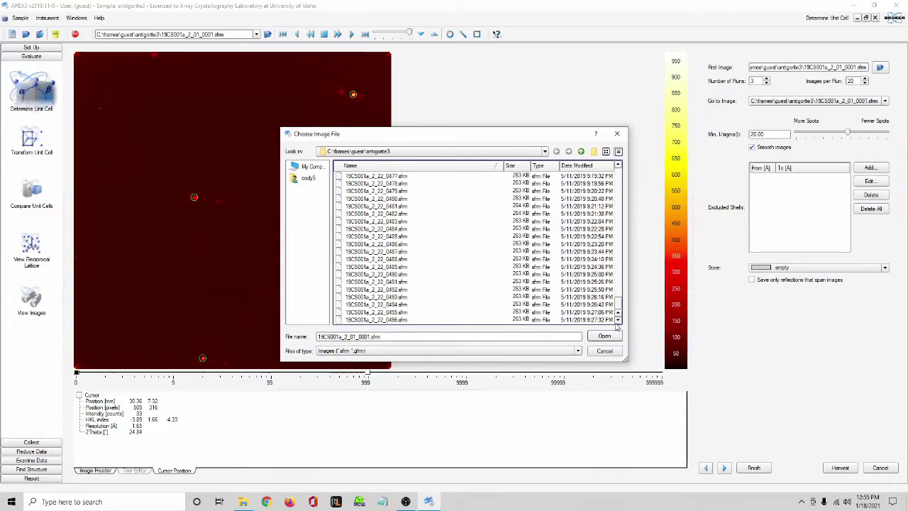
{"action": "left_click", "coordinate": [624, 133]}
Harvest spots from 22 runs with 200 images per run
{"action": "double_click", "coordinate": [756, 80]}
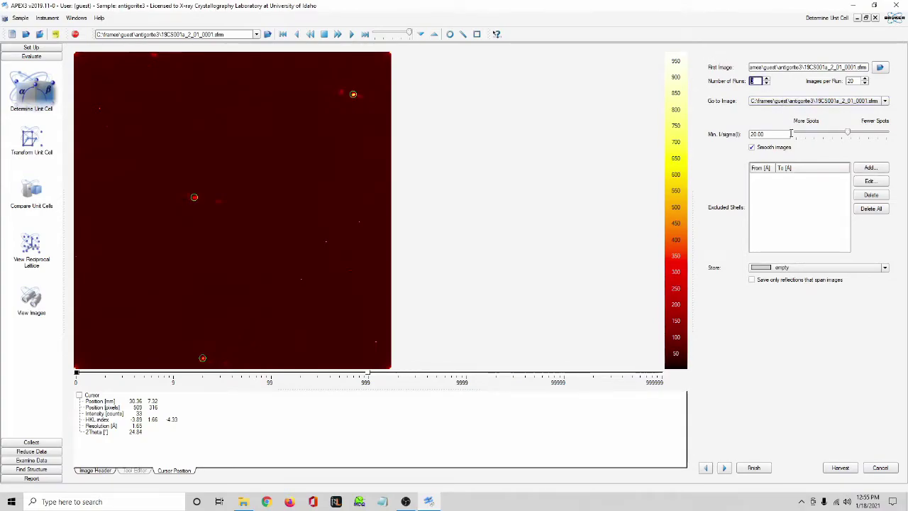
{"action": "type", "text": "22"}
{"action": "double_click", "coordinate": [852, 81]}
{"action": "key", "text": "Return"}
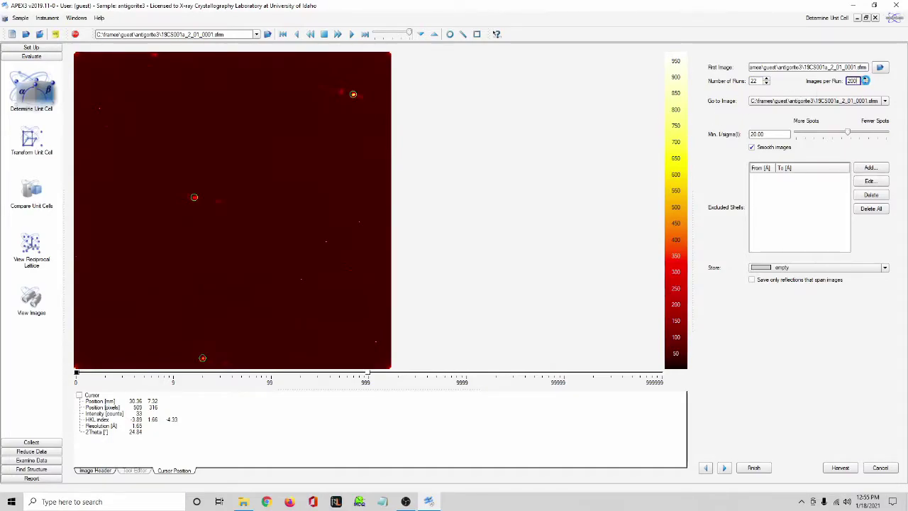
{"action": "left_click", "coordinate": [845, 468]}
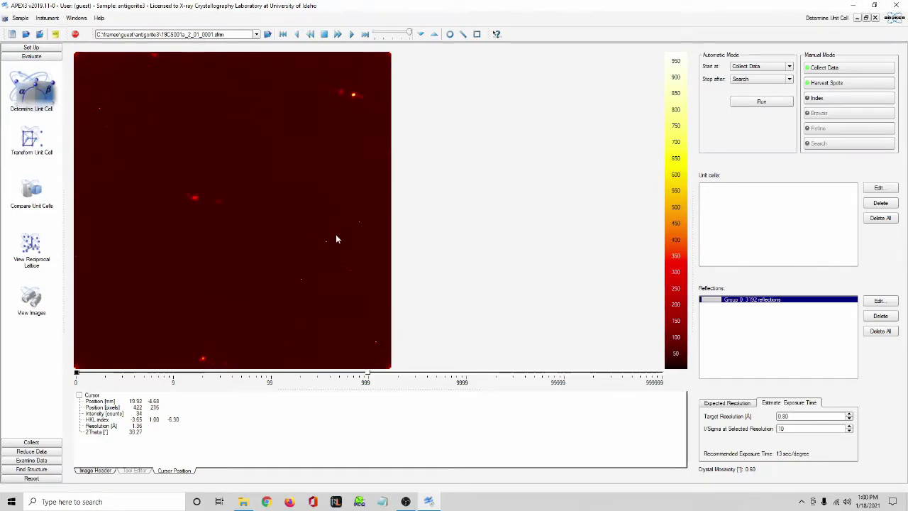
Examine the harvested reflections in the reciprocal lattice view, rotating the lattice until its rows line up
{"action": "left_click", "coordinate": [31, 256]}
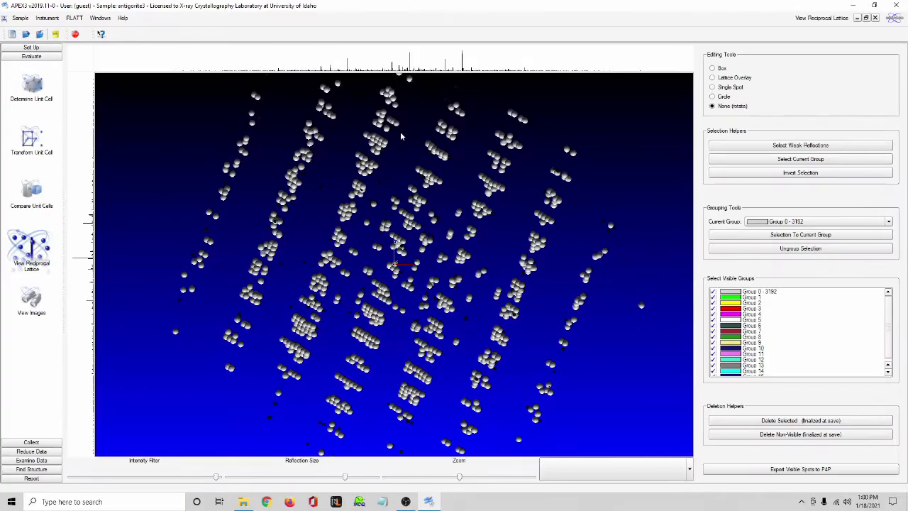
{"action": "left_click_drag", "start_coordinate": [401, 136], "coordinate": [432, 217]}
{"action": "mouse_move", "coordinate": [436, 140]}
{"action": "left_mouse_down"}
{"action": "mouse_move", "coordinate": [421, 197]}
{"action": "mouse_move", "coordinate": [437, 177]}
{"action": "mouse_move", "coordinate": [403, 194]}
{"action": "mouse_move", "coordinate": [418, 185]}
{"action": "left_mouse_up"}
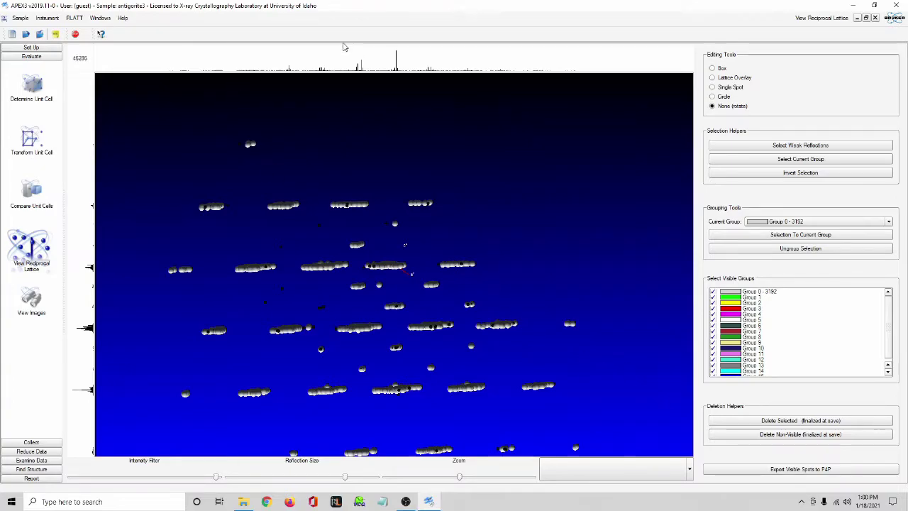
{"action": "mouse_move", "coordinate": [376, 402]}
{"action": "left_mouse_down"}
{"action": "mouse_move", "coordinate": [397, 160]}
{"action": "mouse_move", "coordinate": [398, 175]}
{"action": "mouse_move", "coordinate": [508, 291]}
{"action": "mouse_move", "coordinate": [510, 267]}
{"action": "mouse_move", "coordinate": [504, 365]}
{"action": "mouse_move", "coordinate": [488, 301]}
{"action": "mouse_move", "coordinate": [490, 343]}
{"action": "mouse_move", "coordinate": [501, 247]}
{"action": "mouse_move", "coordinate": [480, 255]}
{"action": "mouse_move", "coordinate": [483, 232]}
{"action": "mouse_move", "coordinate": [485, 255]}
{"action": "mouse_move", "coordinate": [482, 242]}
{"action": "mouse_move", "coordinate": [474, 246]}
{"action": "left_mouse_up"}
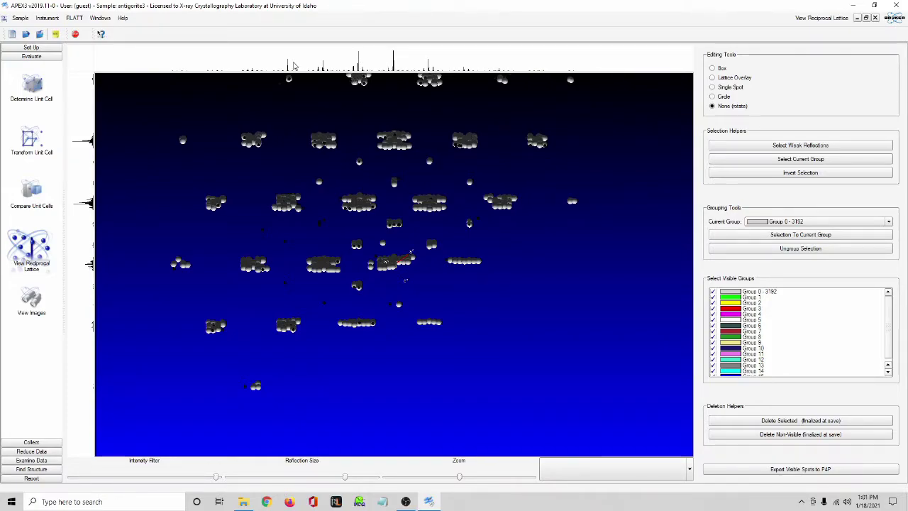
{"action": "left_click_drag", "start_coordinate": [404, 271], "coordinate": [398, 268]}
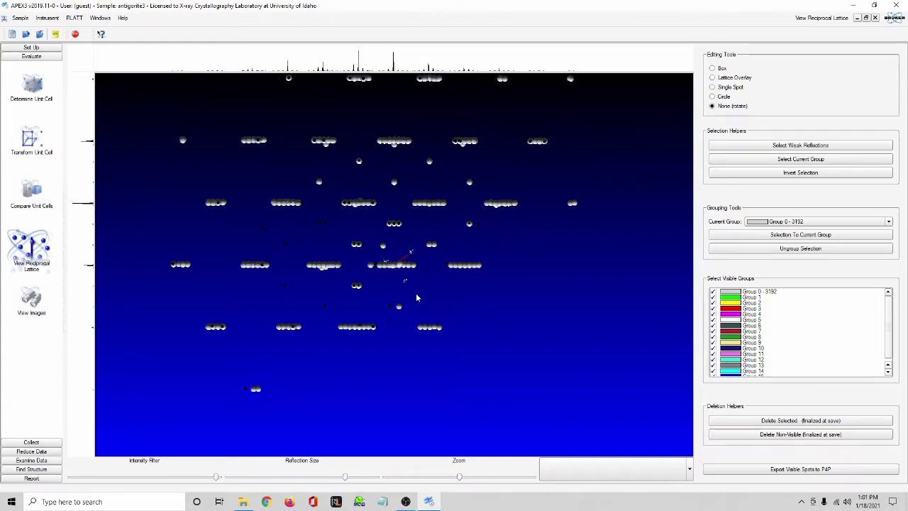
{"action": "left_click_drag", "start_coordinate": [368, 277], "coordinate": [429, 307]}
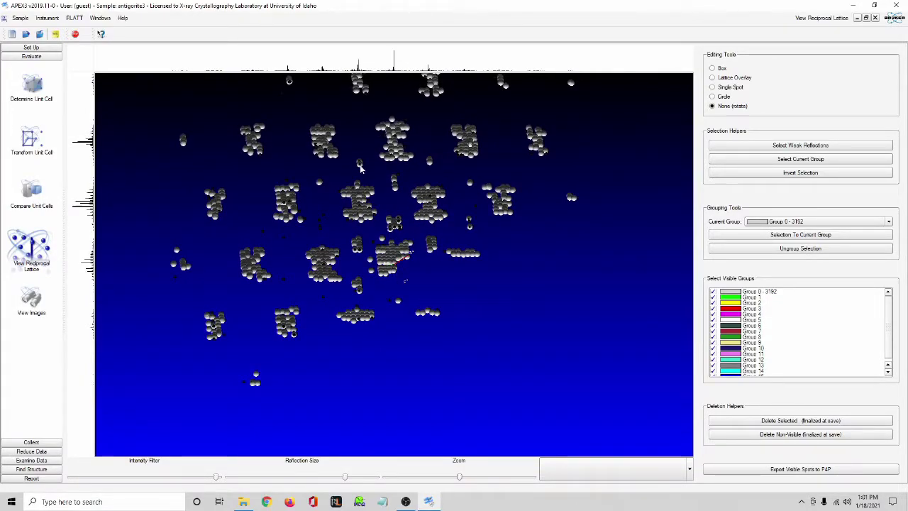
{"action": "mouse_move", "coordinate": [320, 277]}
{"action": "left_mouse_down"}
{"action": "mouse_move", "coordinate": [383, 273]}
{"action": "mouse_move", "coordinate": [397, 348]}
{"action": "mouse_move", "coordinate": [255, 227]}
{"action": "left_mouse_up"}
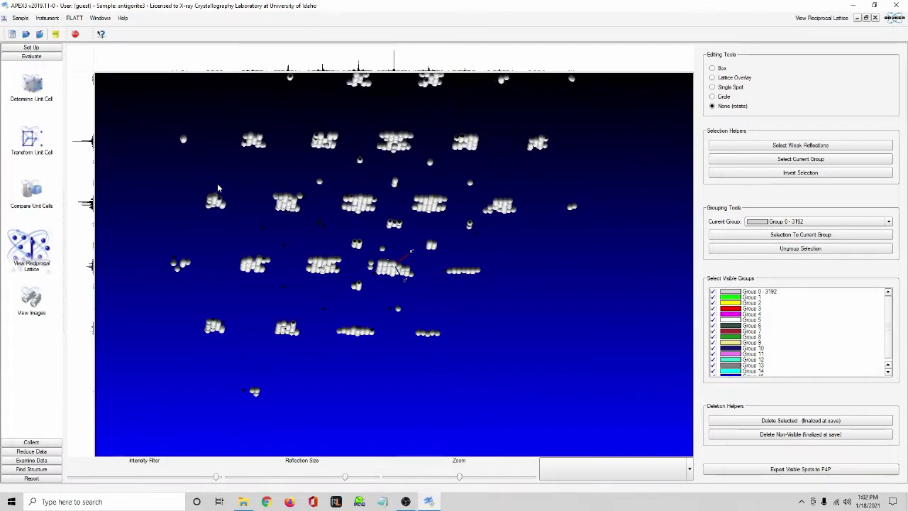
Index the Group 0 reflections in the unit cell determination using the Difference Vectors and Fast Fourier Transform methods
{"action": "left_click", "coordinate": [27, 87]}
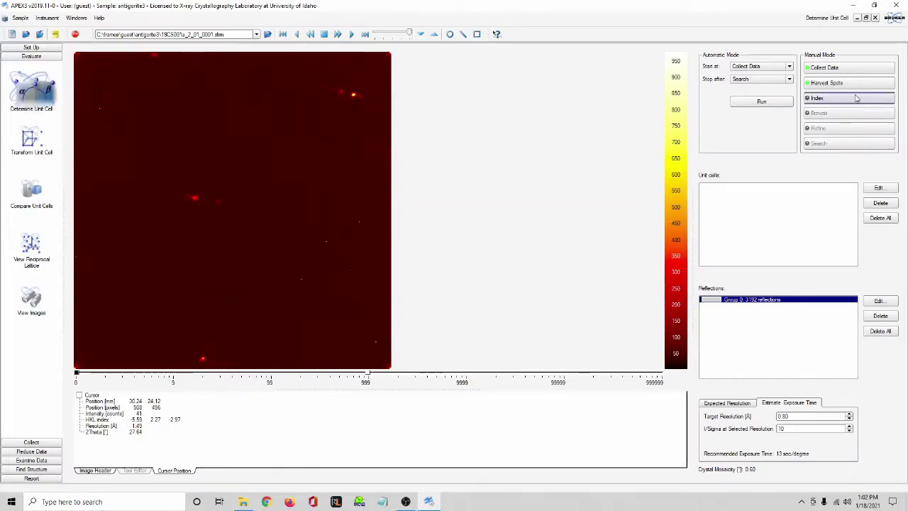
{"action": "left_click", "coordinate": [854, 97]}
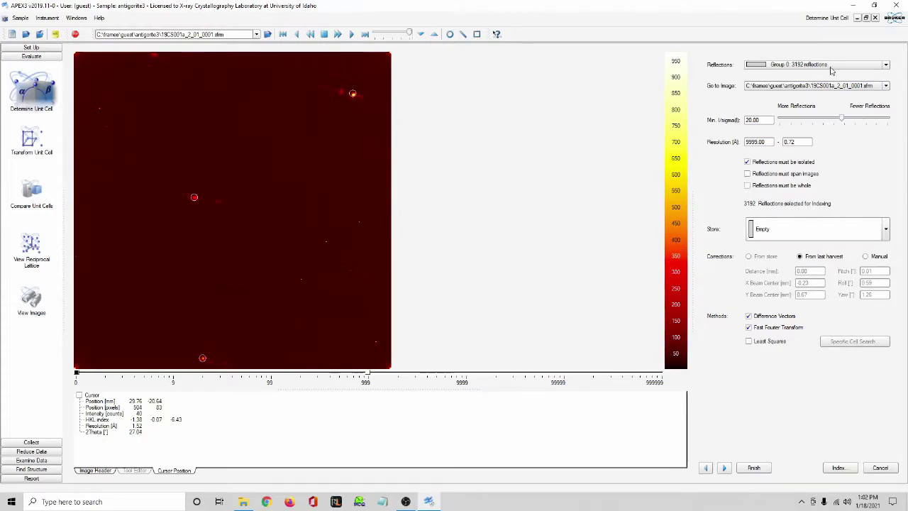
{"action": "double_click", "coordinate": [747, 120]}
{"action": "left_click", "coordinate": [840, 469]}
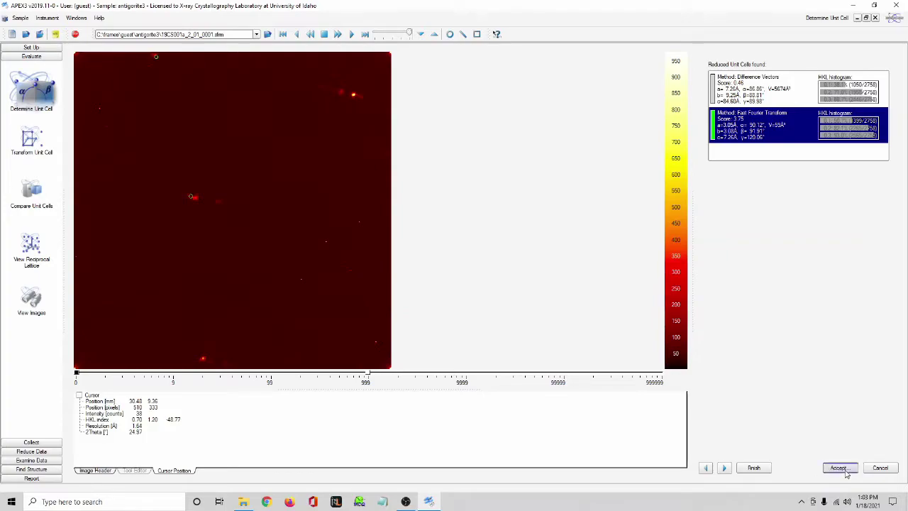
Refine the Fast Fourier Transform unit cell and assign it the Monoclinic C Bravais lattice
{"action": "left_click", "coordinate": [765, 437]}
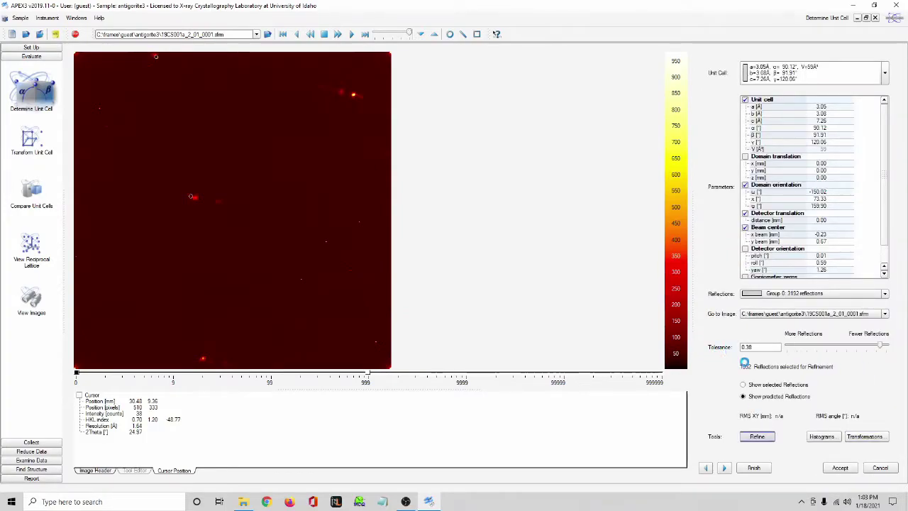
{"action": "left_click", "coordinate": [848, 466]}
{"action": "left_click", "coordinate": [825, 115]}
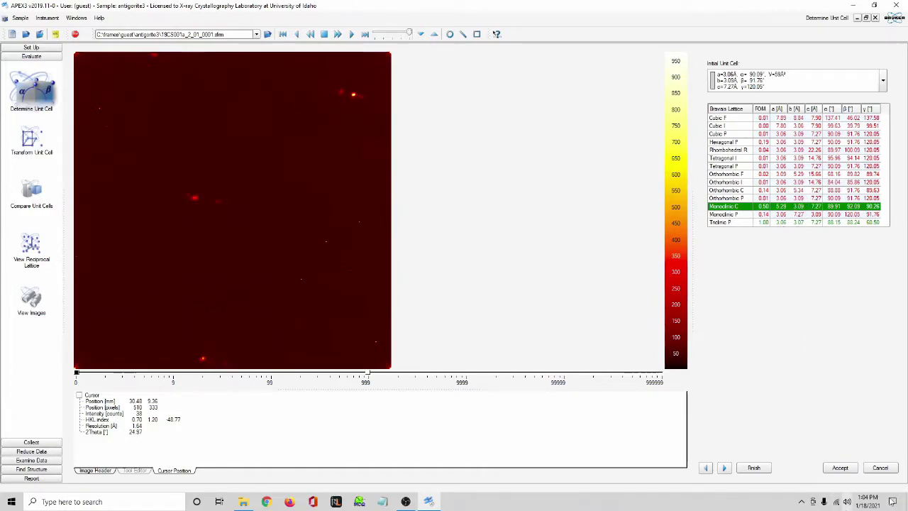
{"action": "left_click", "coordinate": [840, 468]}
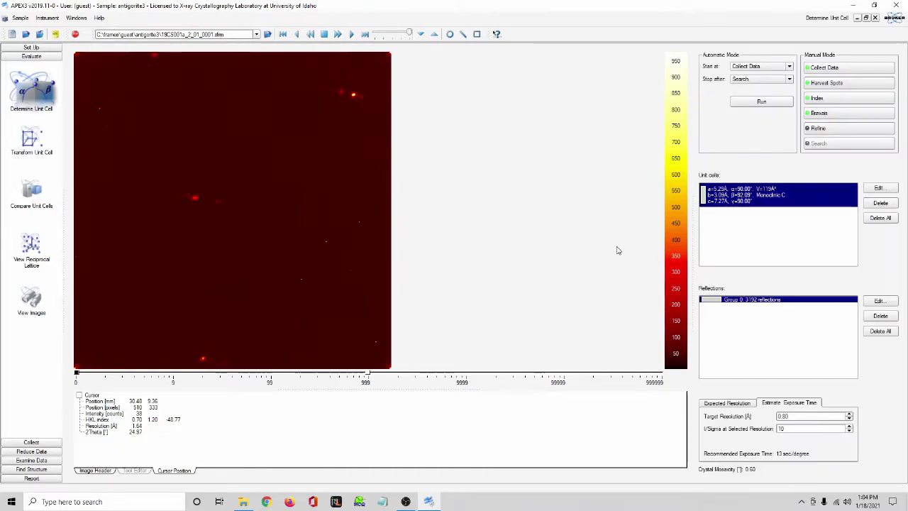
Refine the Monoclinic C unit cell repeatedly against the Group 0 reflections and accept the refined cell
{"action": "left_click", "coordinate": [837, 130]}
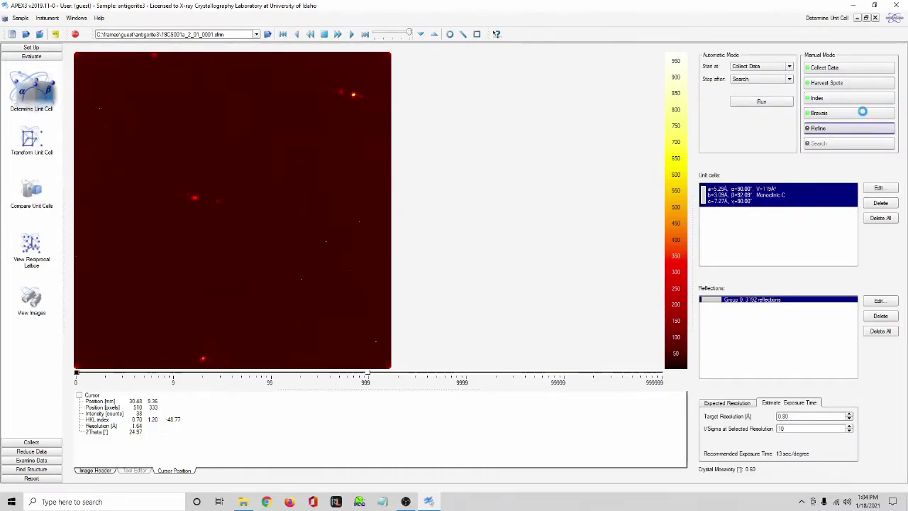
{"action": "left_click", "coordinate": [759, 436]}
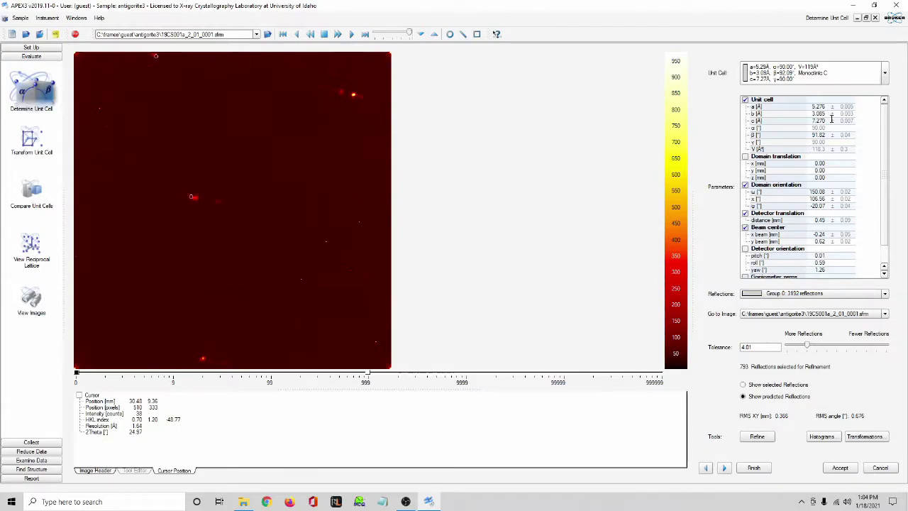
{"action": "left_click", "coordinate": [759, 437]}
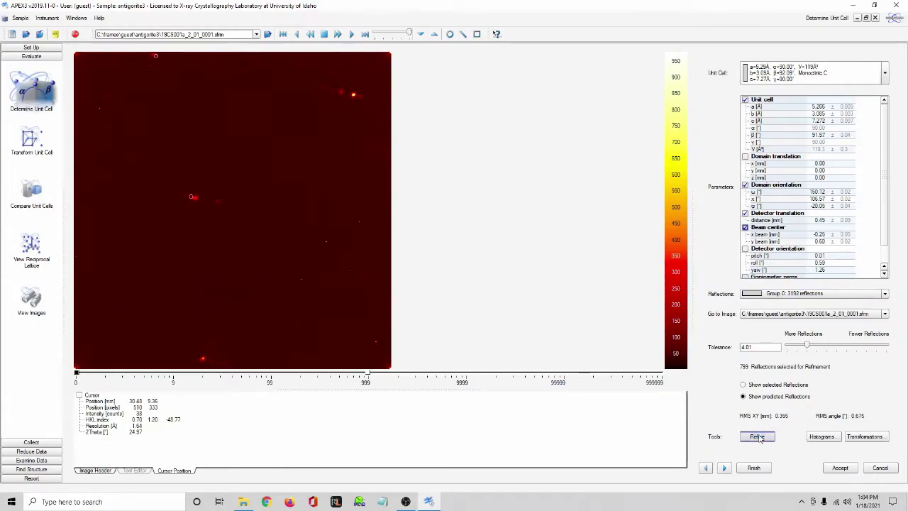
{"action": "left_click", "coordinate": [840, 468]}
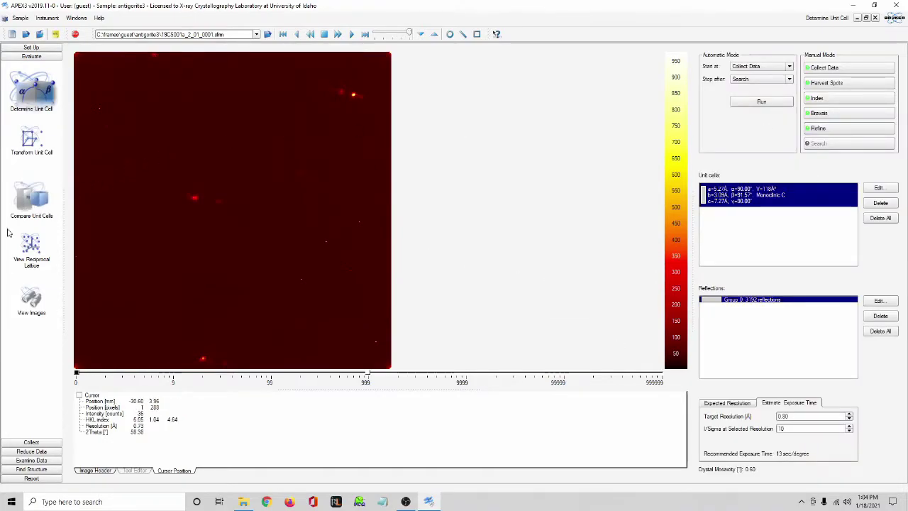
Examine the reciprocal lattice with the refined monoclinic cell's axes, aligning the rows of reflections
{"action": "left_click", "coordinate": [29, 250]}
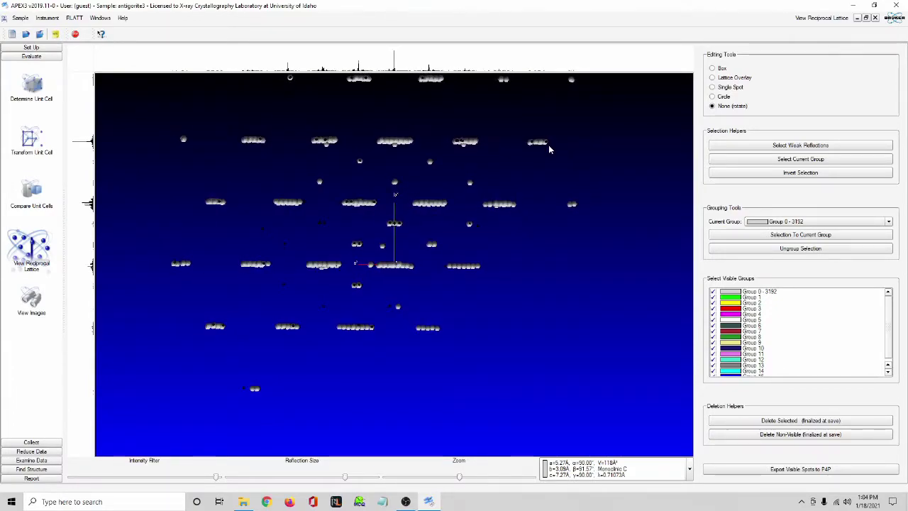
{"action": "left_click_drag", "start_coordinate": [549, 149], "coordinate": [550, 149]}
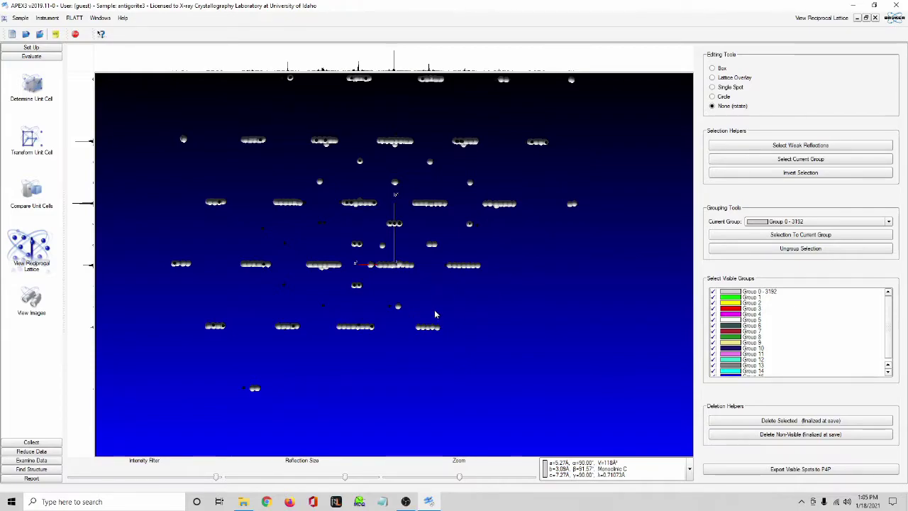
Examine the reciprocal lattice along different axes and align its reflection rows horizontally by rotating about XY and Z
{"action": "left_click_drag", "start_coordinate": [436, 354], "coordinate": [390, 340]}
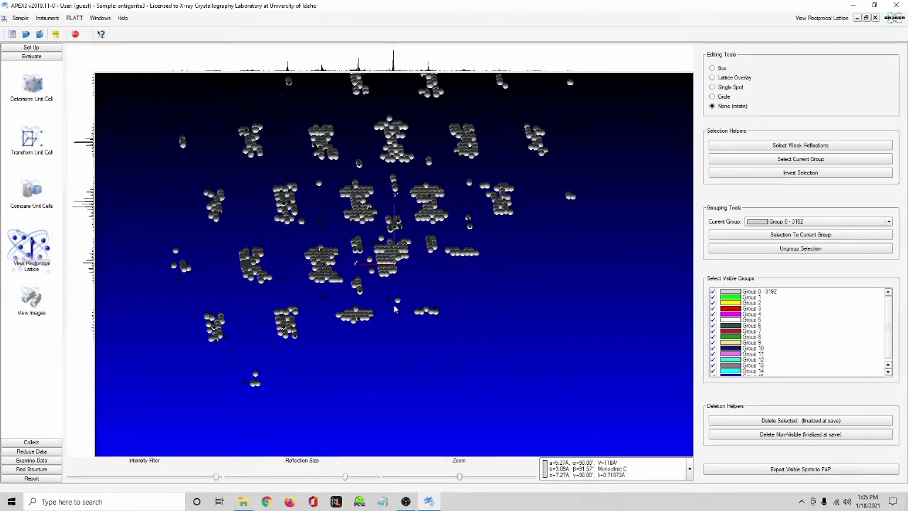
{"action": "left_click_drag", "start_coordinate": [401, 323], "coordinate": [299, 223]}
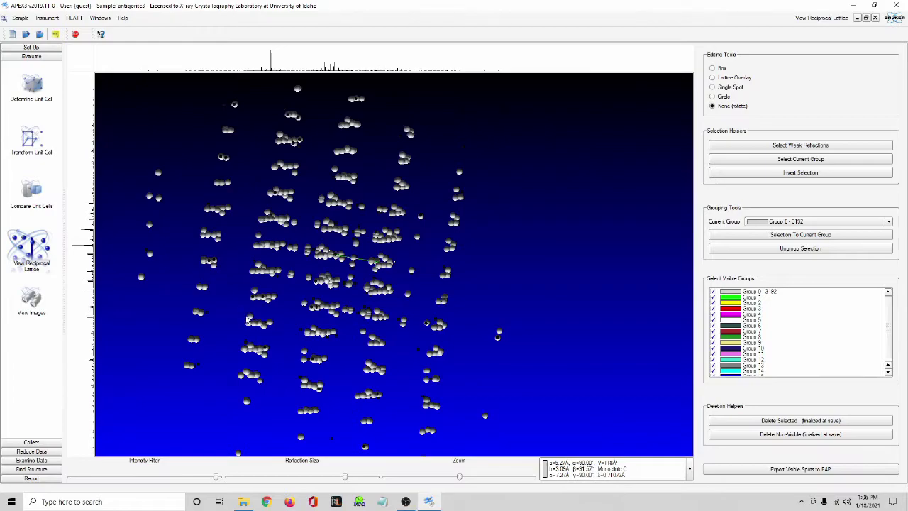
{"action": "left_click_drag", "start_coordinate": [341, 344], "coordinate": [394, 309]}
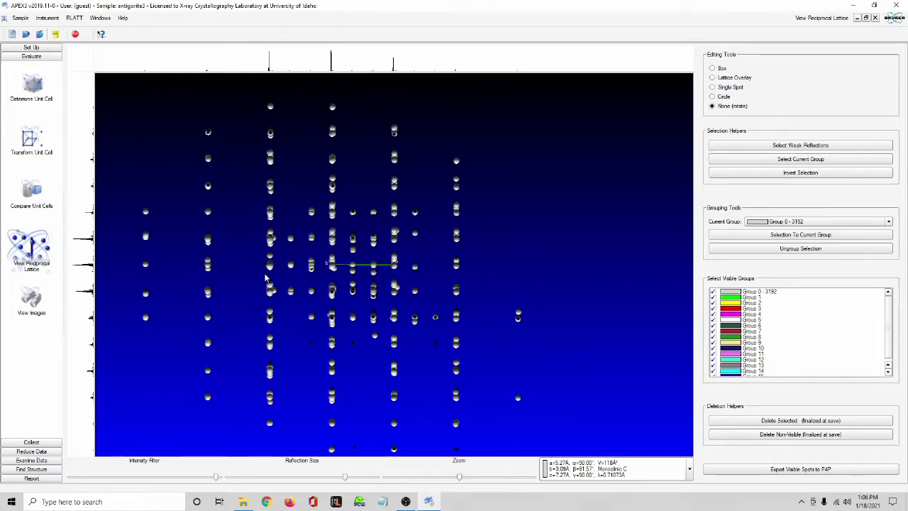
{"action": "left_click_drag", "start_coordinate": [479, 267], "coordinate": [394, 149]}
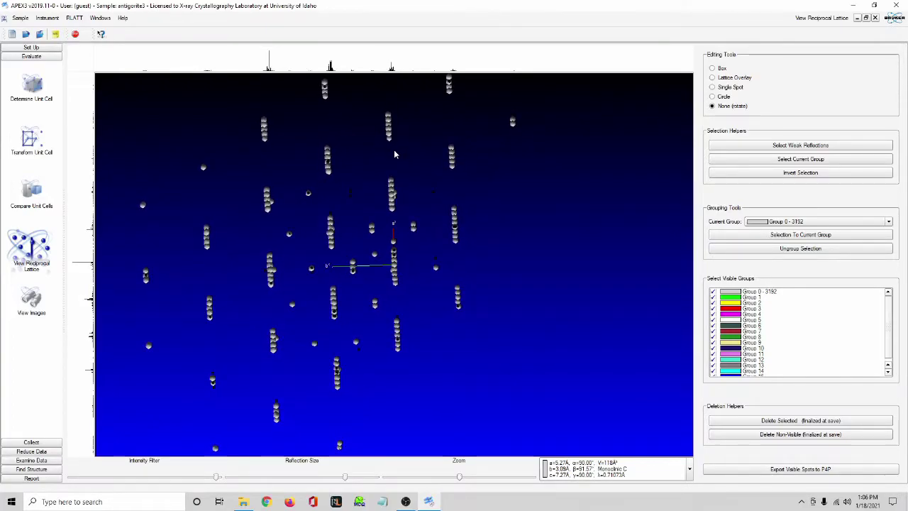
{"action": "left_click_drag", "start_coordinate": [452, 219], "coordinate": [438, 240]}
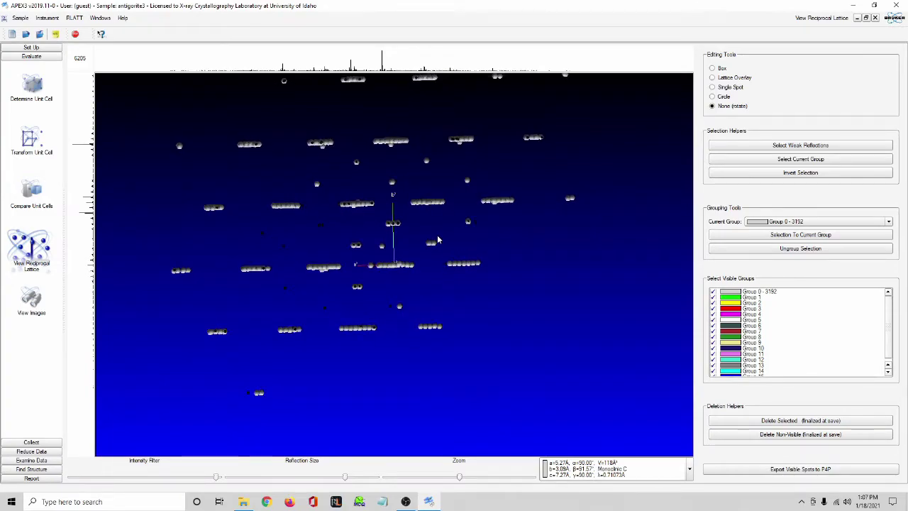
{"action": "right_click", "coordinate": [389, 236]}
{"action": "mouse_move", "coordinate": [410, 241]}
{"action": "left_click", "coordinate": [445, 250]}
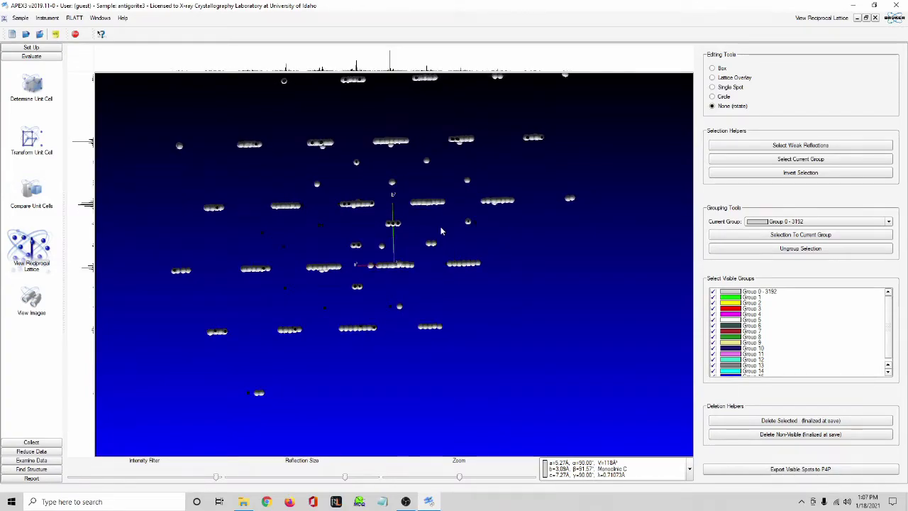
{"action": "mouse_move", "coordinate": [444, 227]}
{"action": "left_mouse_down"}
{"action": "mouse_move", "coordinate": [447, 220]}
{"action": "mouse_move", "coordinate": [435, 225]}
{"action": "left_mouse_up"}
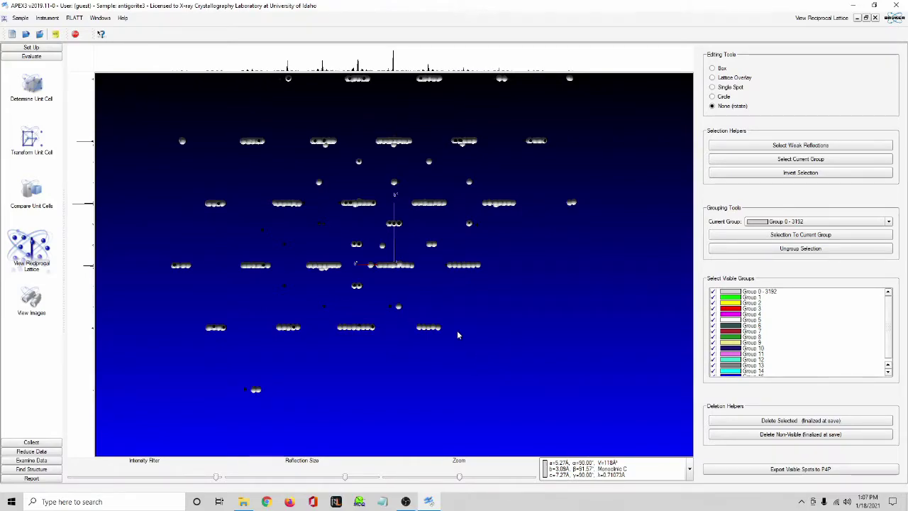
Switch to lattice selection and reduce the displayed reflection size so individual spots are distinguishable
{"action": "right_click", "coordinate": [457, 290]}
{"action": "mouse_move", "coordinate": [479, 291]}
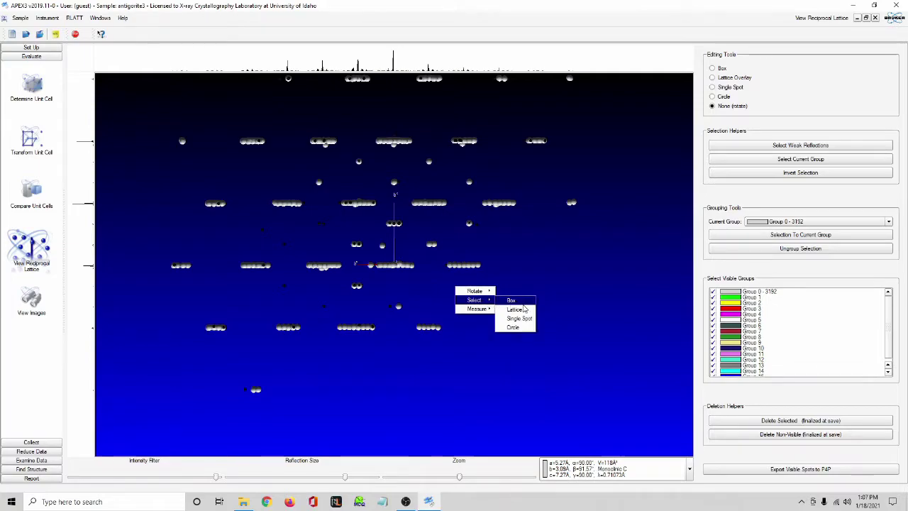
{"action": "left_click", "coordinate": [526, 311]}
{"action": "right_click", "coordinate": [465, 292]}
{"action": "left_click", "coordinate": [433, 193]}
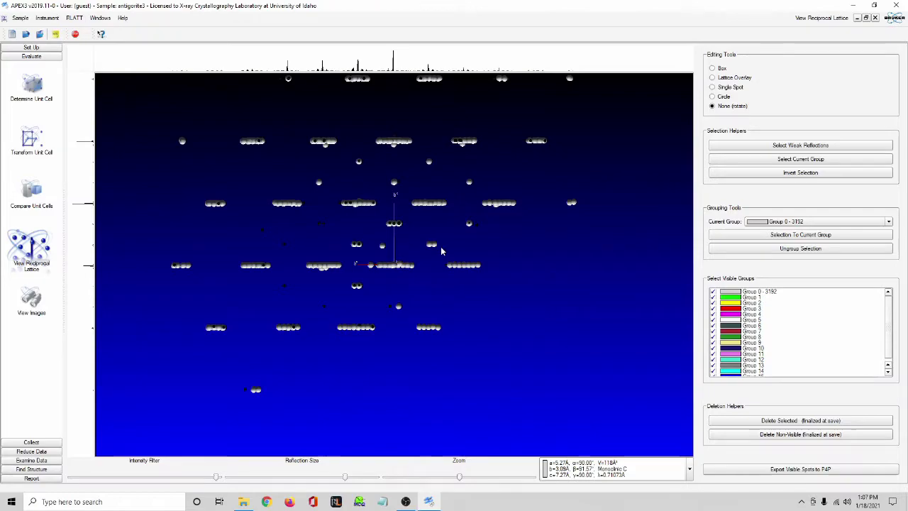
{"action": "left_click_drag", "start_coordinate": [342, 483], "coordinate": [318, 477]}
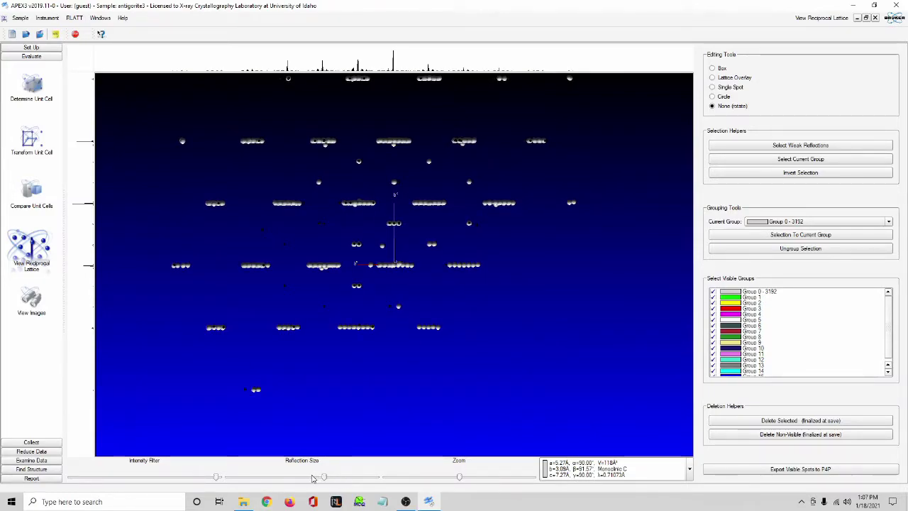
{"action": "left_click_drag", "start_coordinate": [319, 480], "coordinate": [287, 476]}
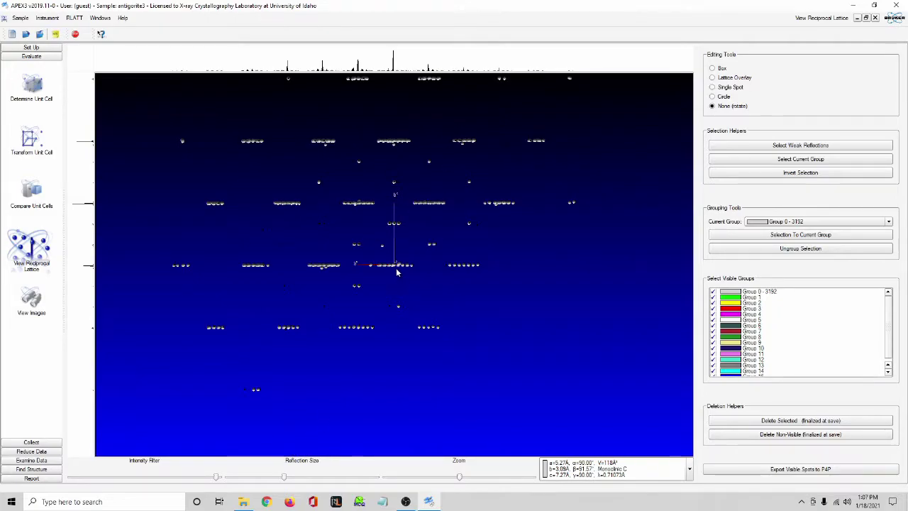
Select the reflections on the lattice lines through the origin and its neighbouring main columns on both sides, assign them to Group 1, and resume XY rotation
{"action": "left_click_drag", "start_coordinate": [395, 268], "coordinate": [431, 268]}
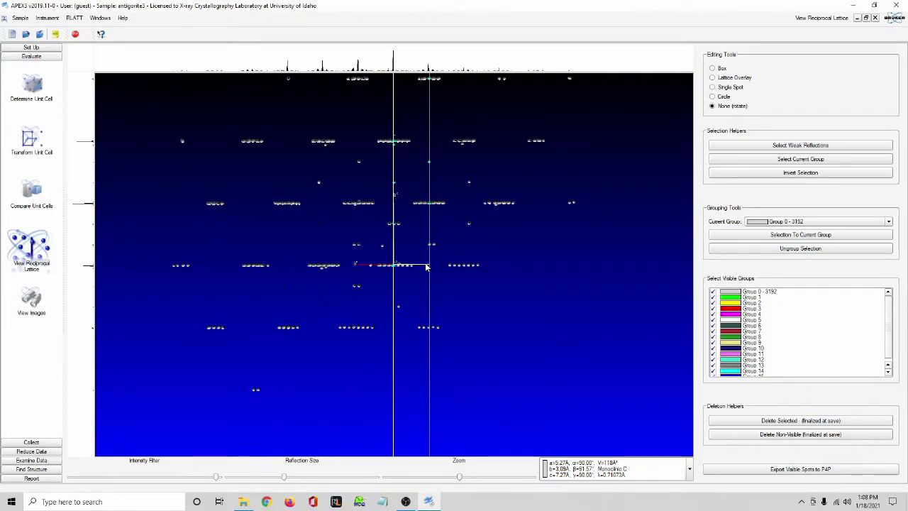
{"action": "left_click", "coordinate": [851, 223]}
{"action": "left_click", "coordinate": [811, 238]}
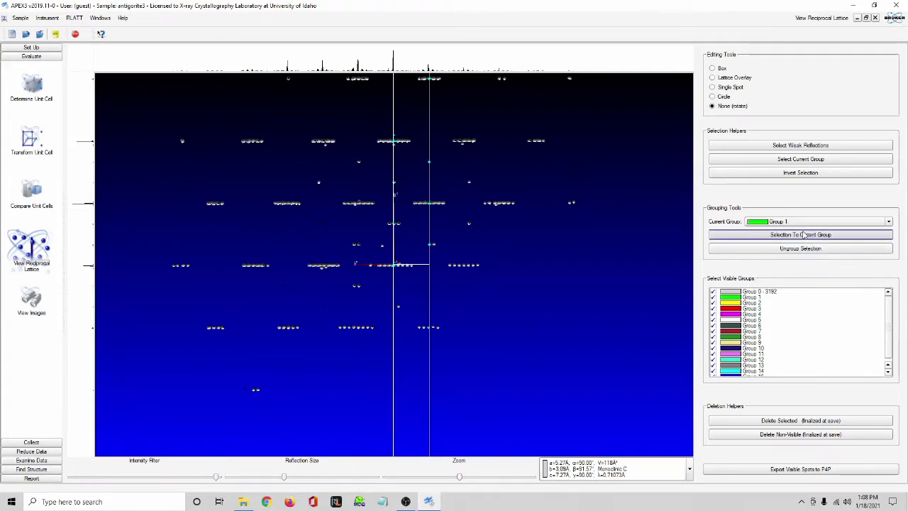
{"action": "left_click", "coordinate": [782, 238]}
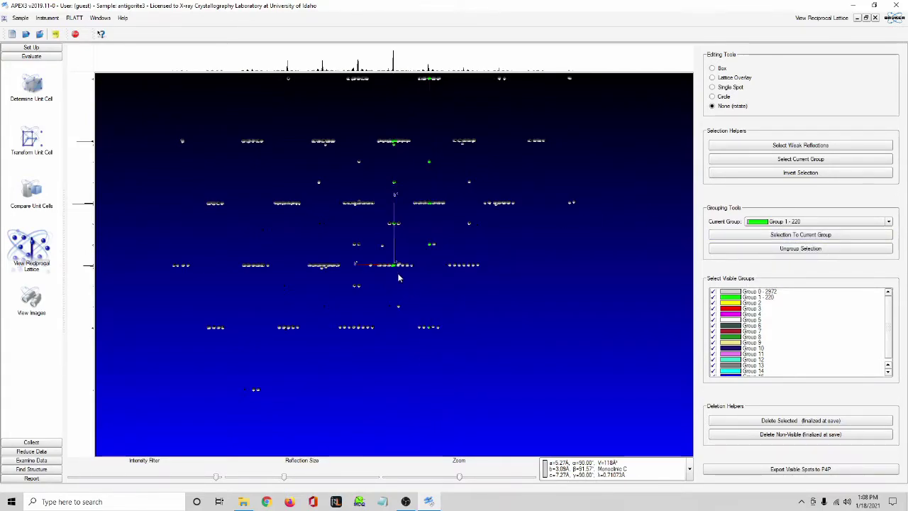
{"action": "left_click_drag", "start_coordinate": [394, 267], "coordinate": [359, 268]}
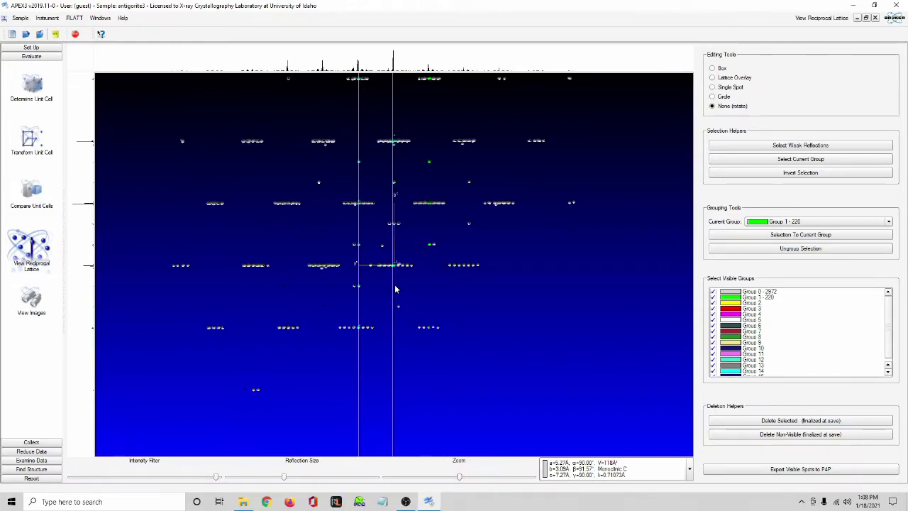
{"action": "left_click", "coordinate": [796, 234]}
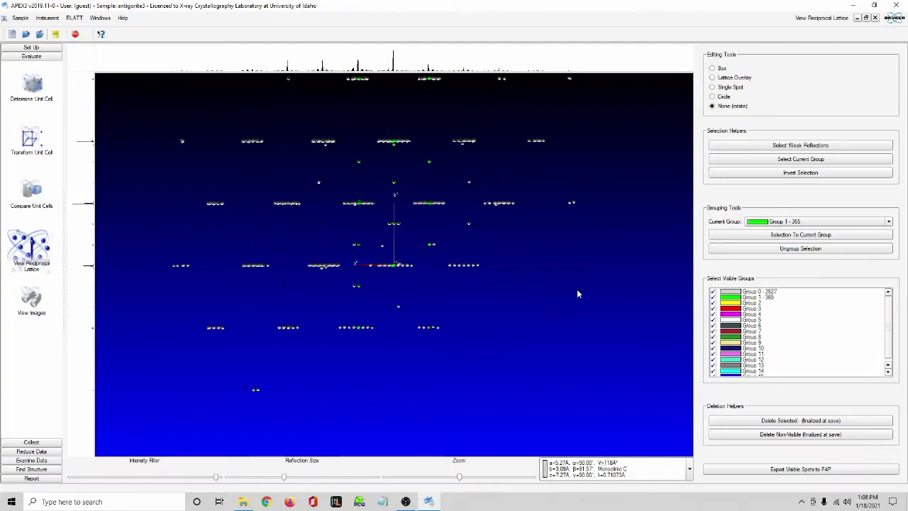
{"action": "right_click", "coordinate": [503, 314]}
{"action": "mouse_move", "coordinate": [542, 327]}
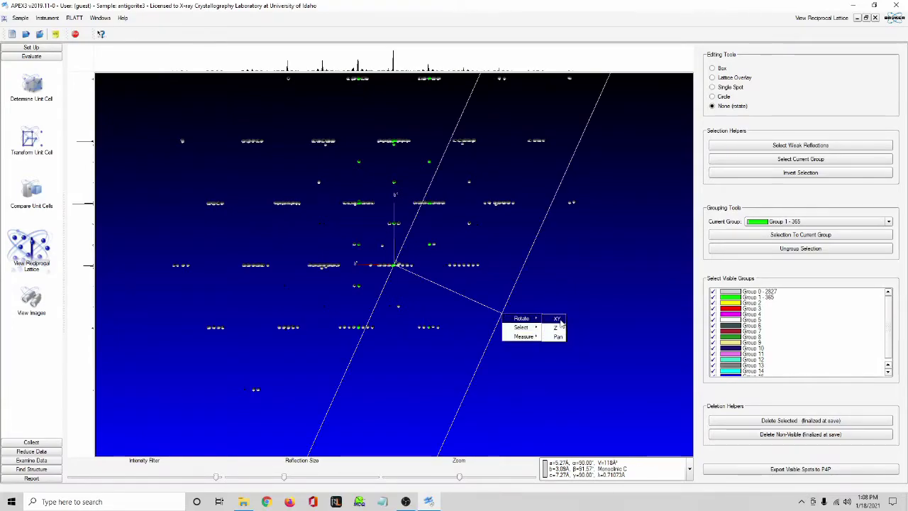
{"action": "left_click", "coordinate": [560, 321]}
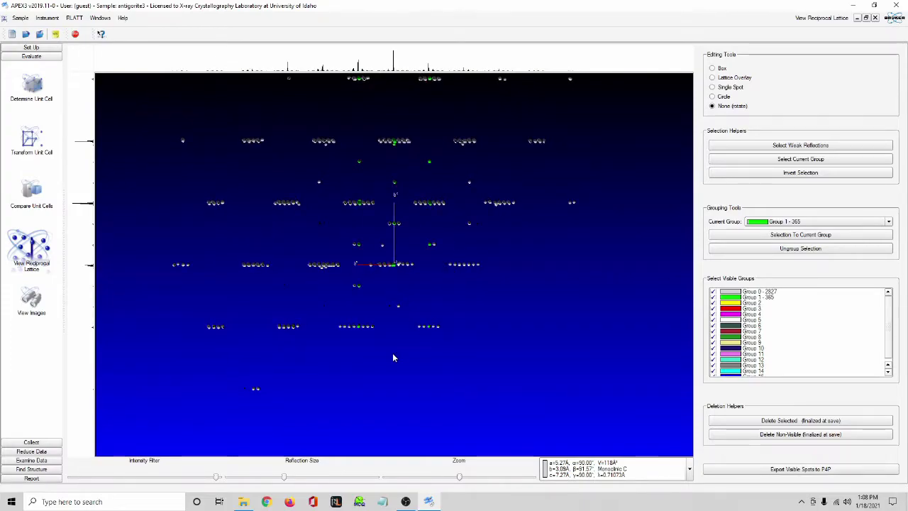
Index the Group 1 reflections in the unit cell determination with a minimum I/sigma(I) of 15, using Difference Vectors and Fast Fourier Transform
{"action": "left_click", "coordinate": [46, 93]}
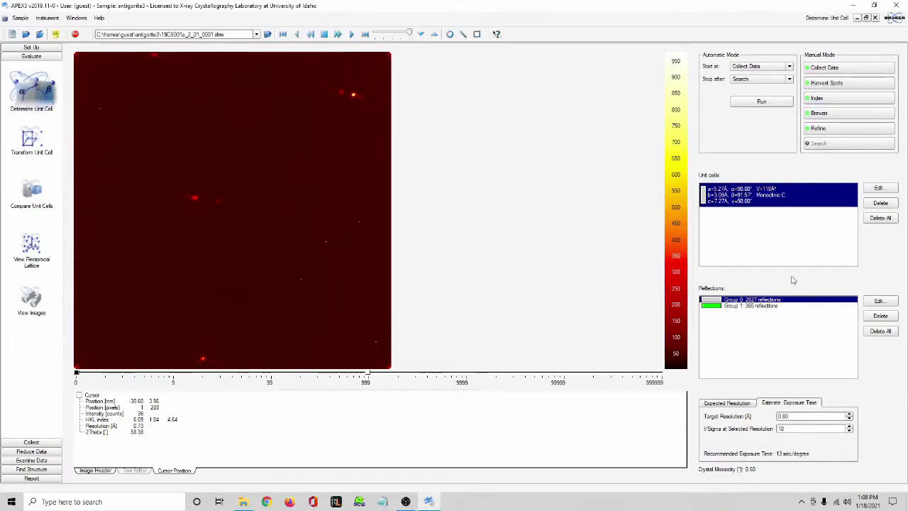
{"action": "left_click", "coordinate": [756, 306]}
{"action": "left_click", "coordinate": [827, 100]}
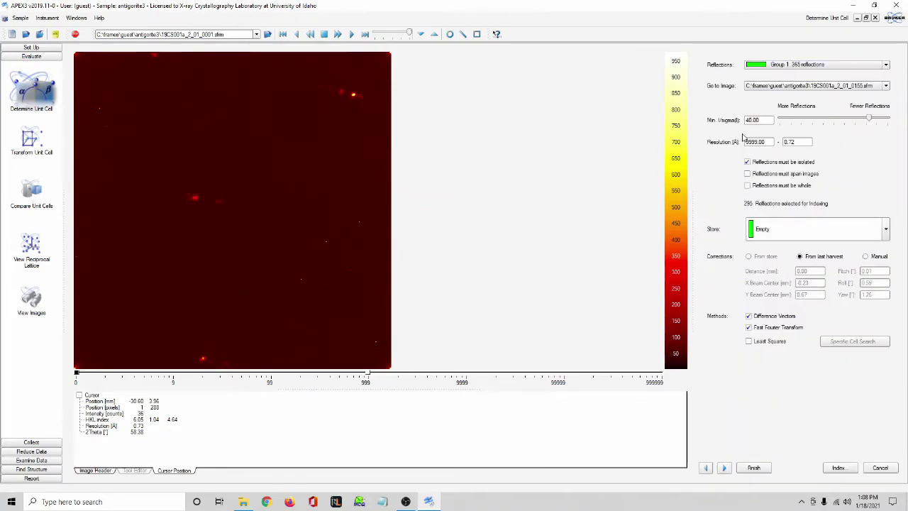
{"action": "double_click", "coordinate": [751, 119]}
{"action": "type", "text": "2"}
{"action": "type", "text": "15"}
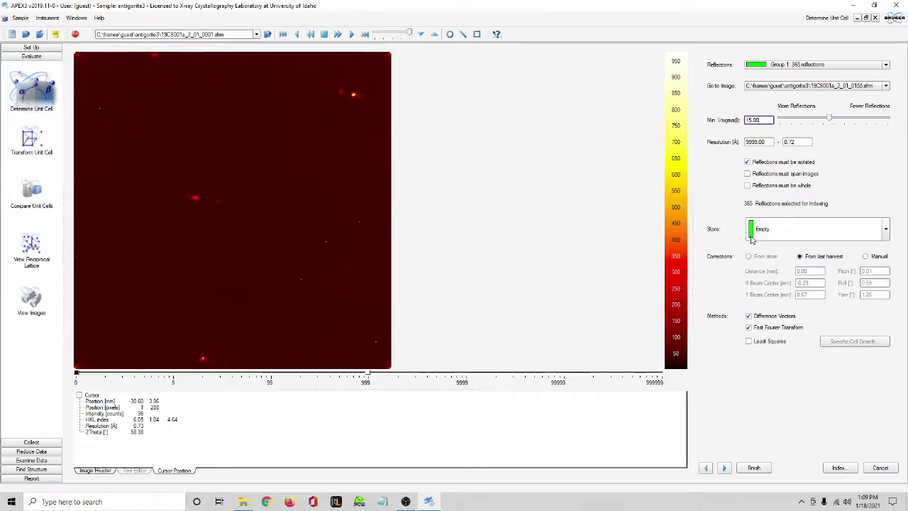
{"action": "left_click", "coordinate": [843, 471]}
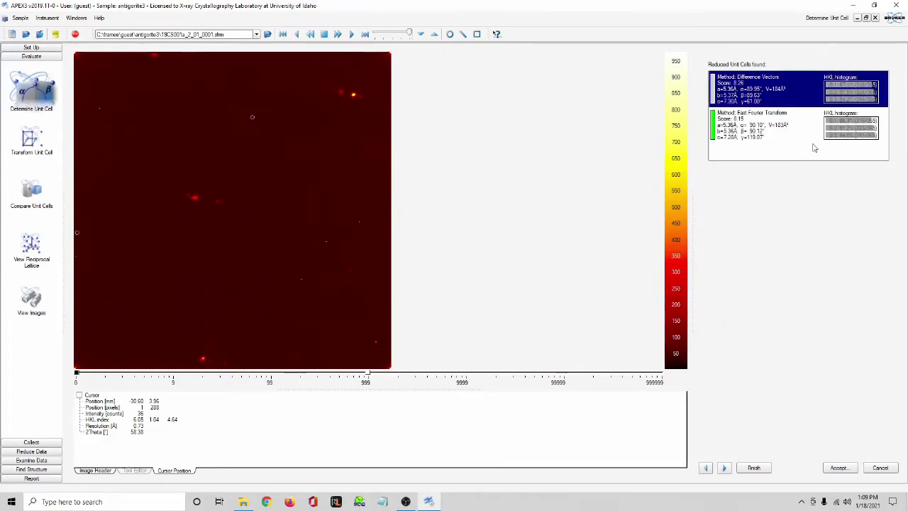
Accept the Difference Vectors unit cell, refine it once against the Group 1 reflections, and accept the result
{"action": "left_click", "coordinate": [841, 467]}
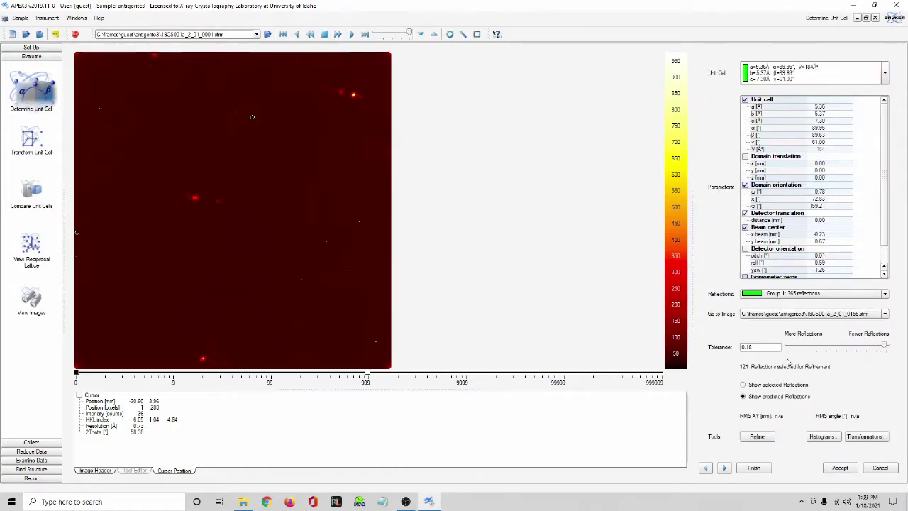
{"action": "left_click", "coordinate": [759, 438]}
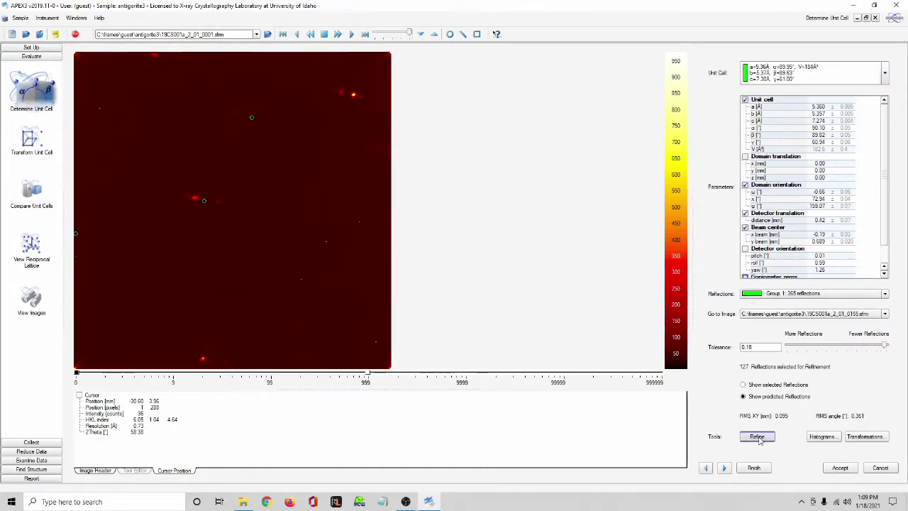
{"action": "left_click", "coordinate": [841, 467]}
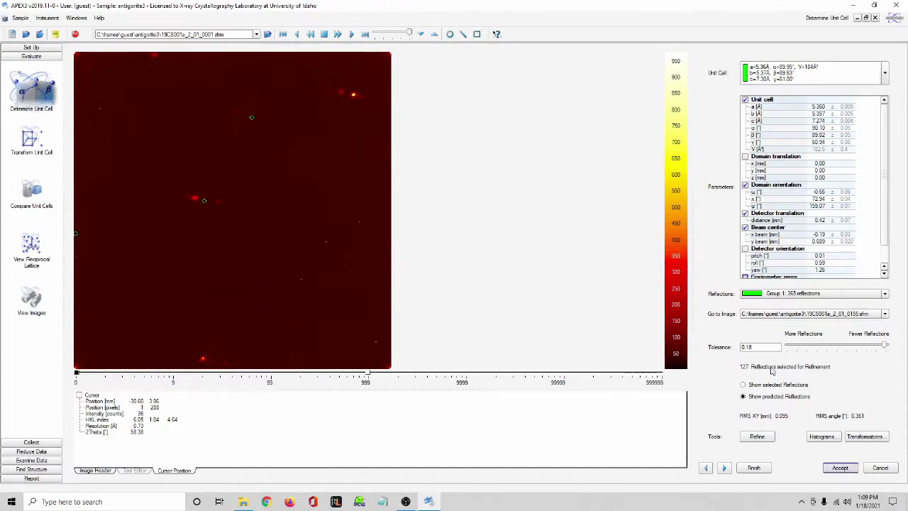
Assign the Monoclinic C Bravais lattice to the refined Group 1 unit cell
{"action": "left_click", "coordinate": [820, 114]}
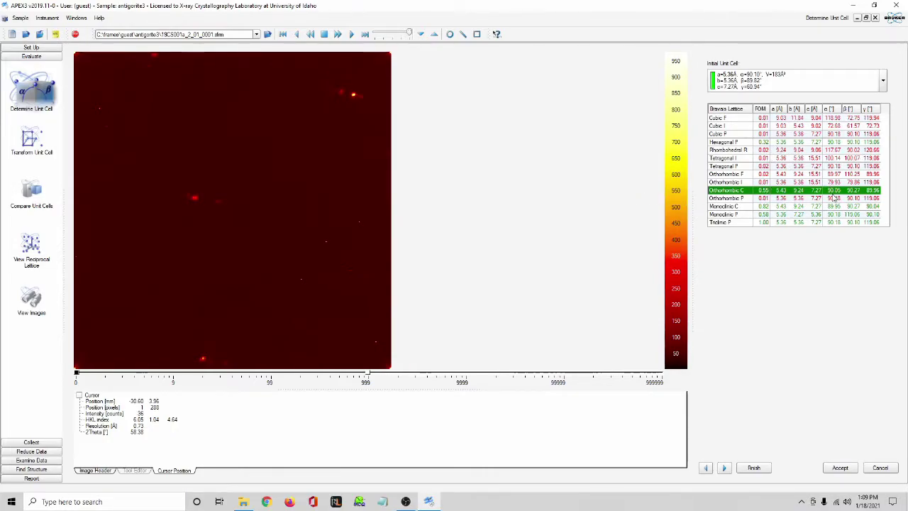
{"action": "left_click", "coordinate": [750, 208]}
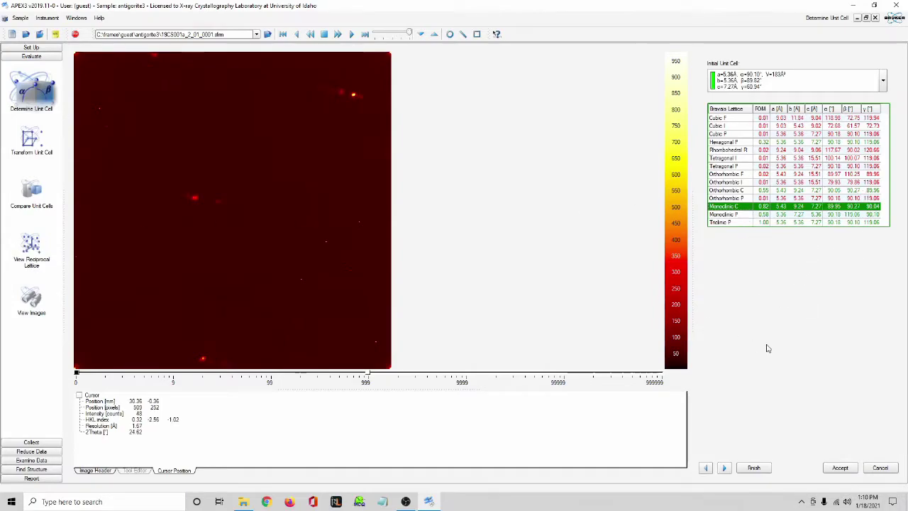
{"action": "left_click", "coordinate": [841, 468]}
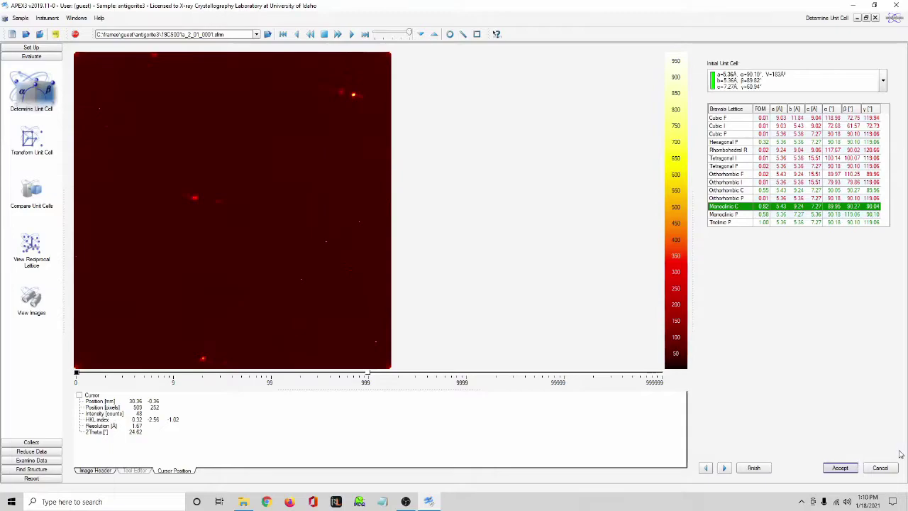
Refine the Group 1 Monoclinic C unit cell repeatedly and accept the refined cell
{"action": "left_click", "coordinate": [843, 128]}
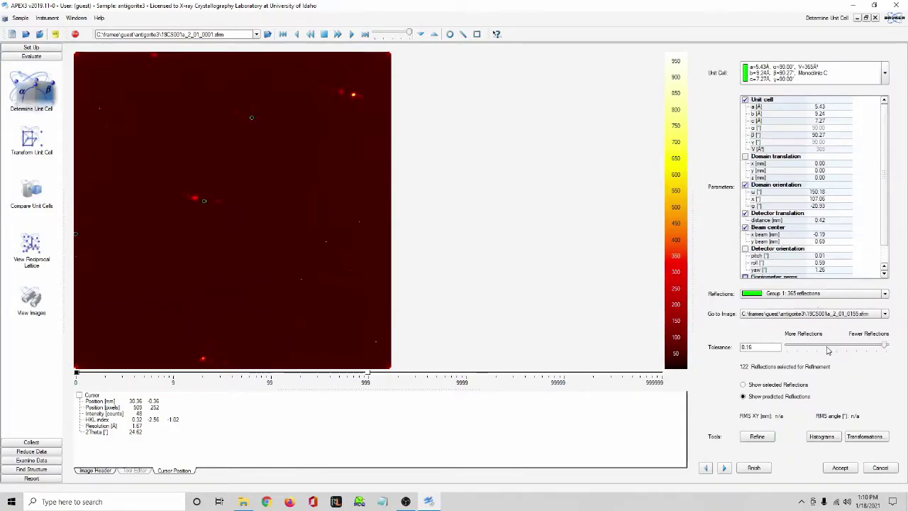
{"action": "left_click", "coordinate": [759, 437]}
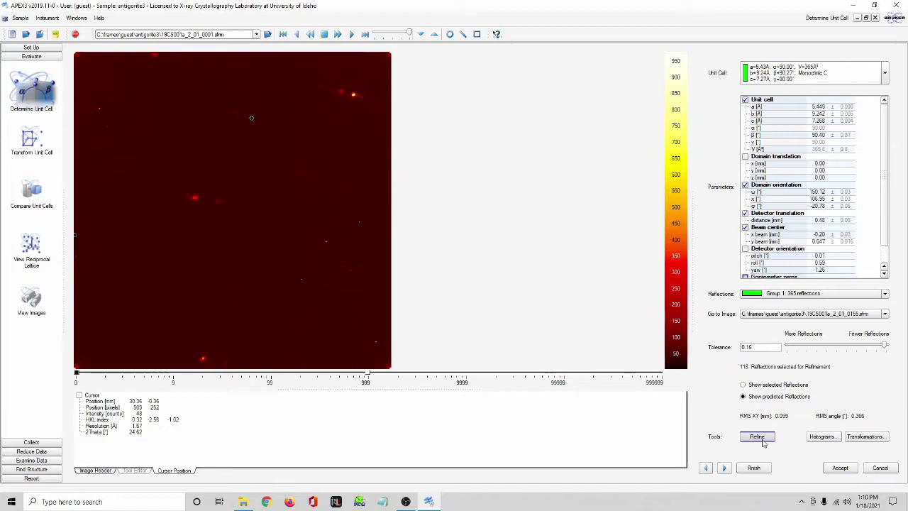
{"action": "left_click", "coordinate": [764, 440]}
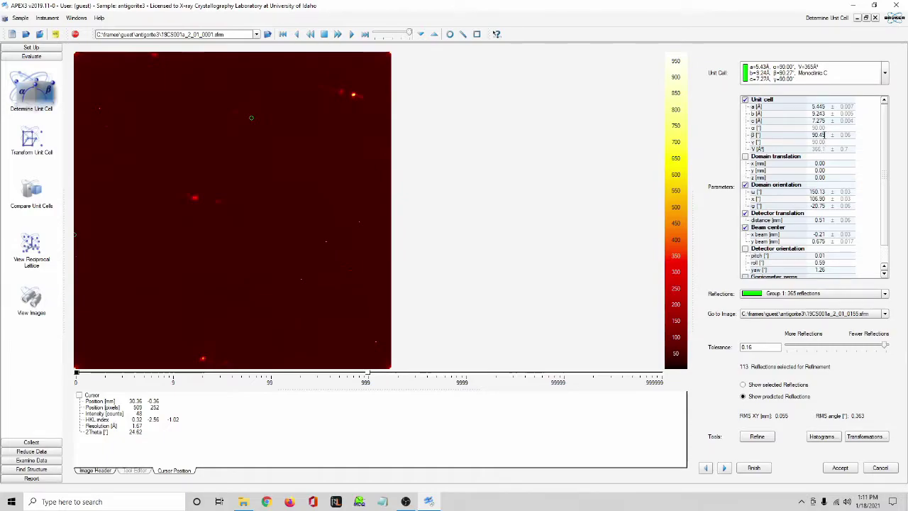
{"action": "double_click", "coordinate": [820, 135]}
{"action": "left_click", "coordinate": [755, 437]}
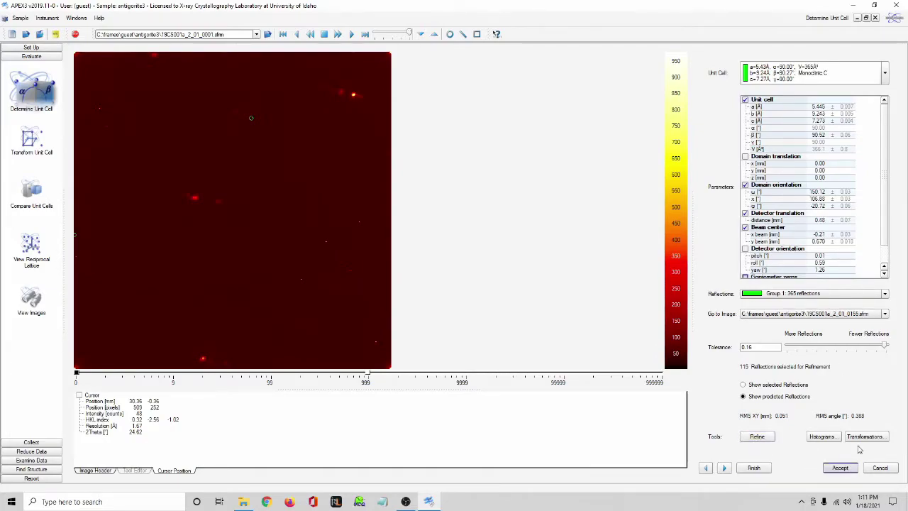
{"action": "left_click", "coordinate": [840, 468]}
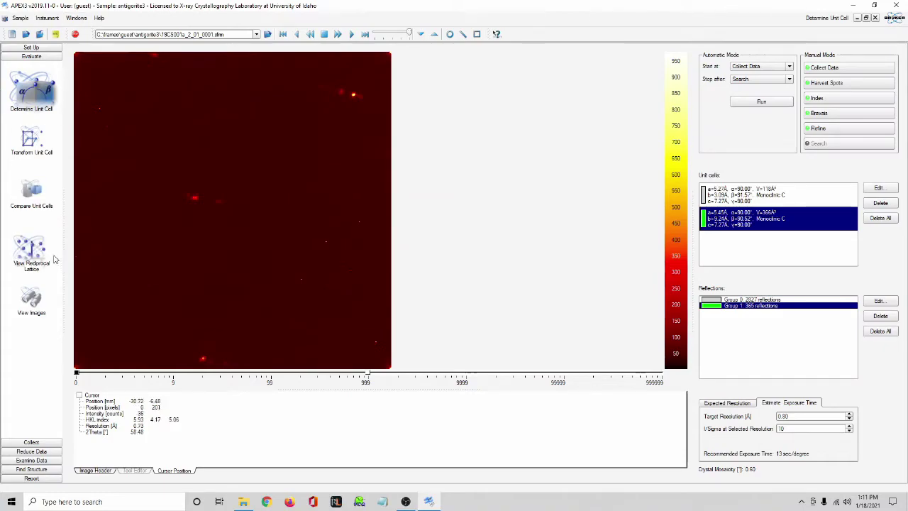
Inspect the reciprocal lattice with the Group 1 monoclinic cell's axes, rotating about XY to line up the reflection rows
{"action": "left_click", "coordinate": [31, 250]}
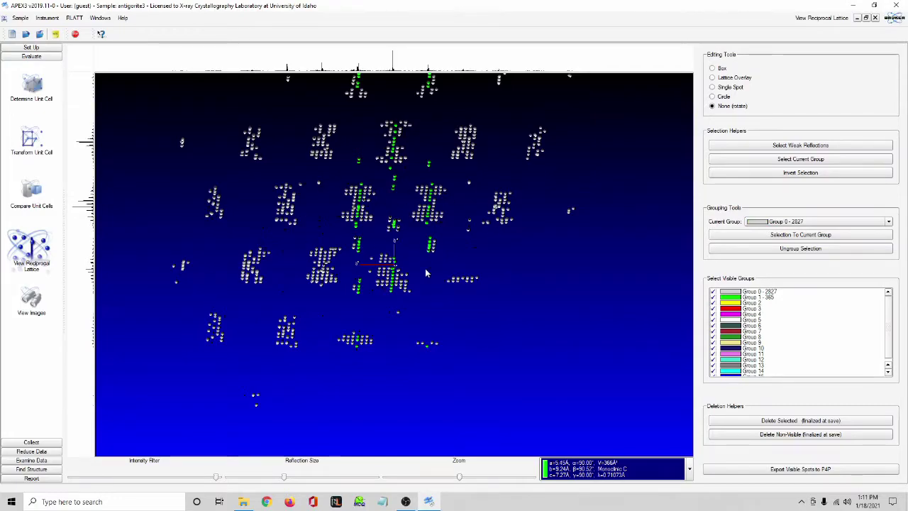
{"action": "right_click", "coordinate": [464, 301]}
{"action": "mouse_move", "coordinate": [487, 307]}
{"action": "left_click", "coordinate": [521, 309]}
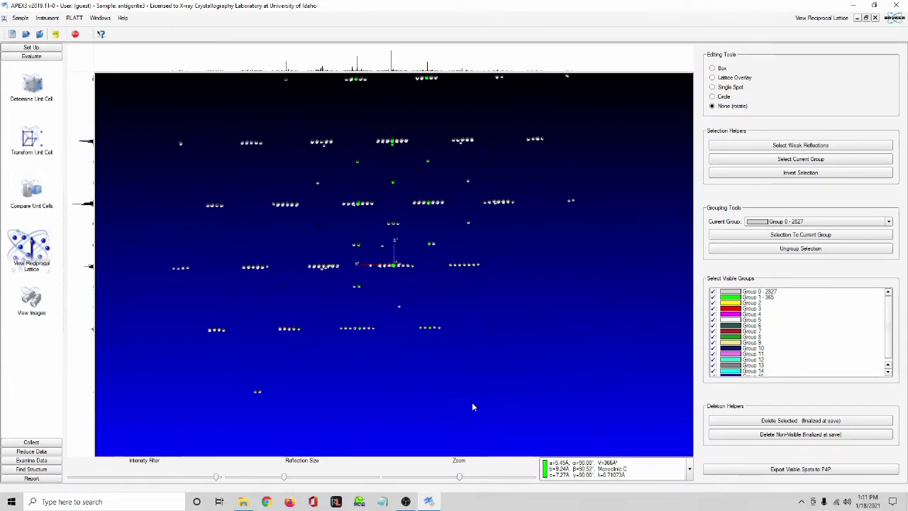
Examine the Group 1 reflections against the satellite rows by rotating the reciprocal lattice in and out of alignment
{"action": "left_click_drag", "start_coordinate": [462, 477], "coordinate": [463, 478]}
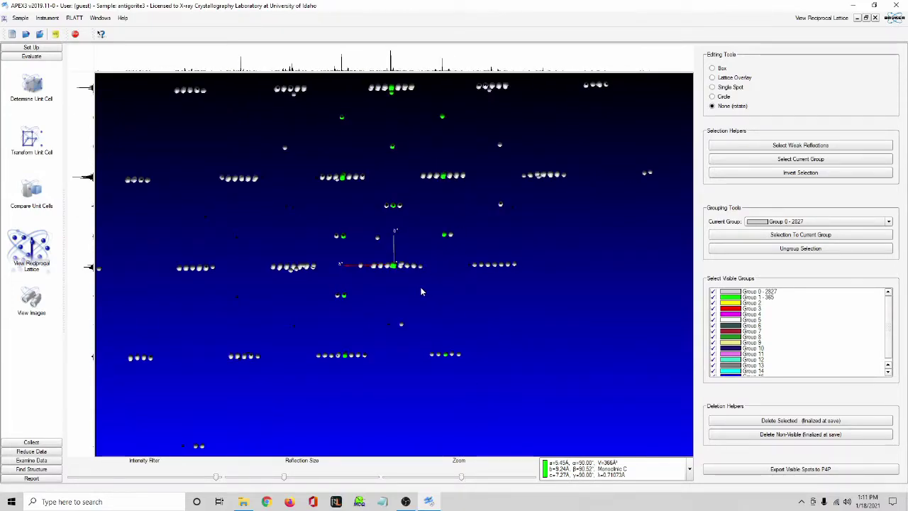
{"action": "left_click_drag", "start_coordinate": [395, 252], "coordinate": [417, 386]}
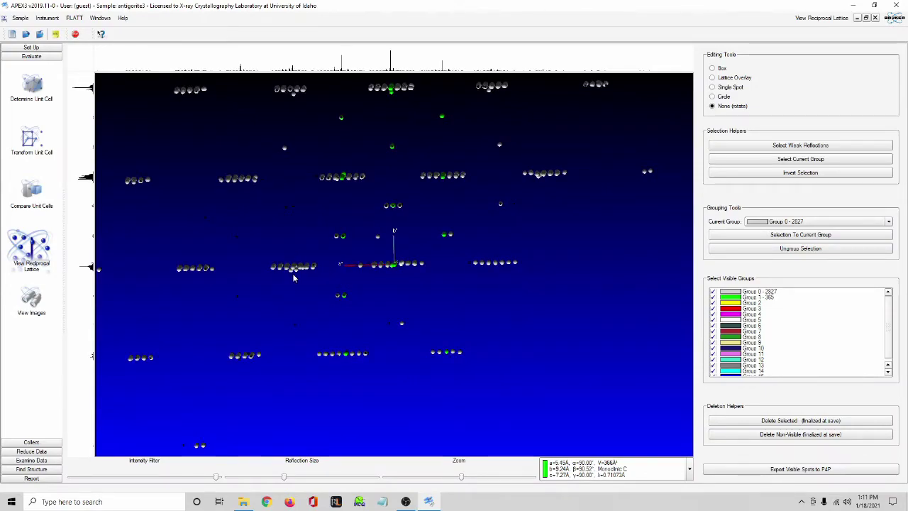
{"action": "left_click_drag", "start_coordinate": [508, 150], "coordinate": [509, 146]}
{"action": "left_click_drag", "start_coordinate": [412, 289], "coordinate": [369, 269]}
{"action": "left_click_drag", "start_coordinate": [345, 311], "coordinate": [339, 292]}
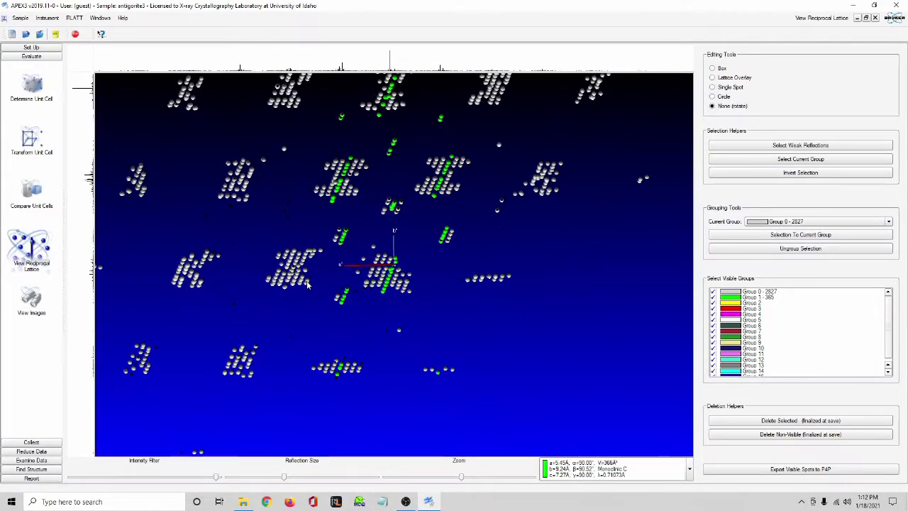
{"action": "left_click_drag", "start_coordinate": [493, 291], "coordinate": [359, 275]}
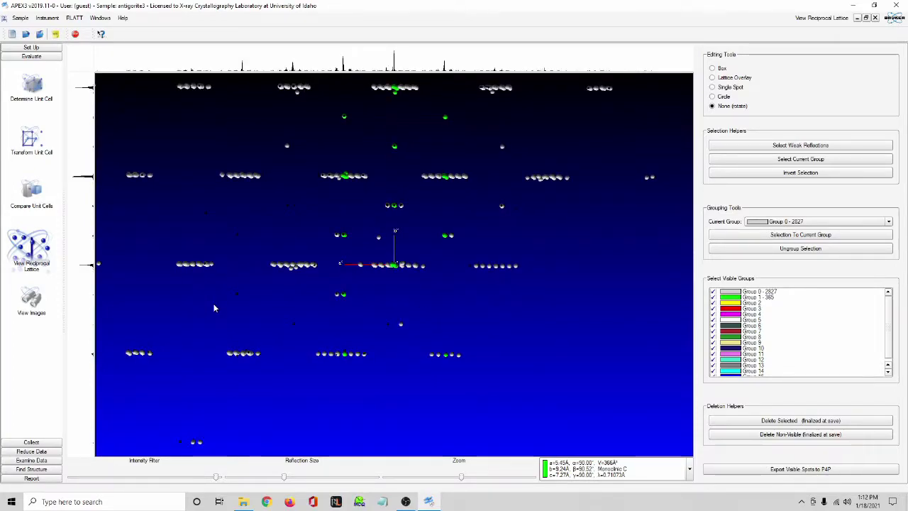
{"action": "left_click_drag", "start_coordinate": [471, 348], "coordinate": [245, 126]}
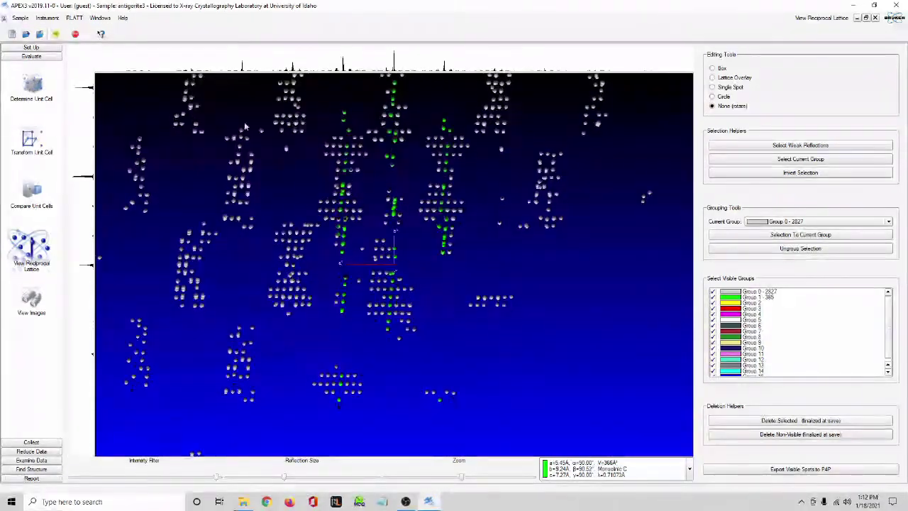
Enable the incommensurate display, enlarge the folded reflections around the origin, and tilt them about XY to separate the columns
{"action": "left_click", "coordinate": [74, 17]}
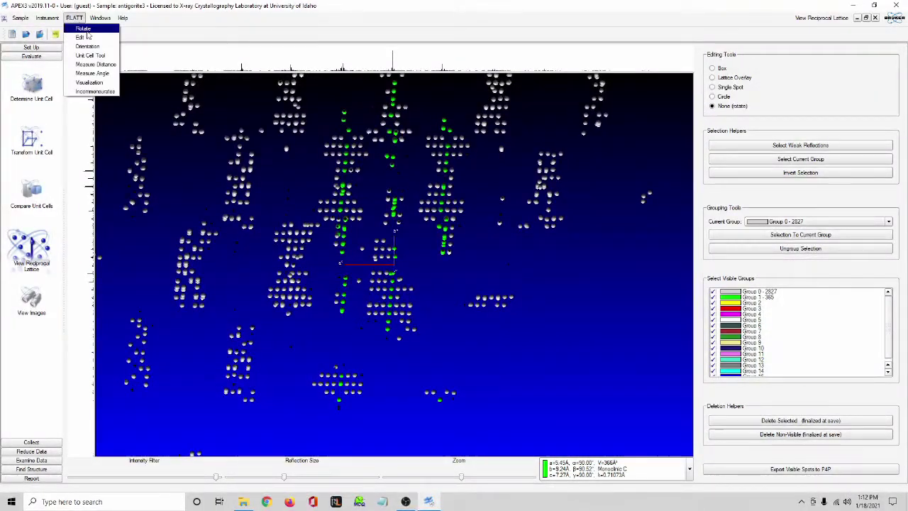
{"action": "left_click", "coordinate": [94, 92]}
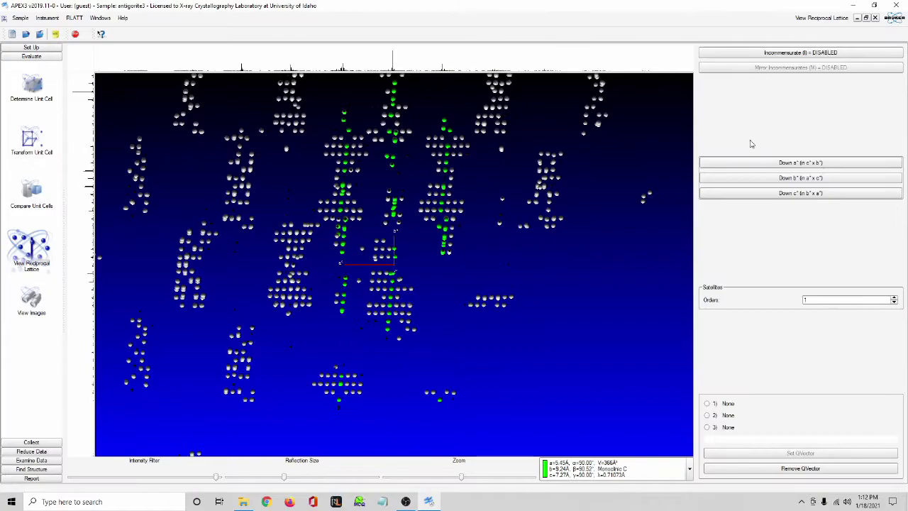
{"action": "left_click", "coordinate": [837, 55]}
{"action": "right_click", "coordinate": [438, 325]}
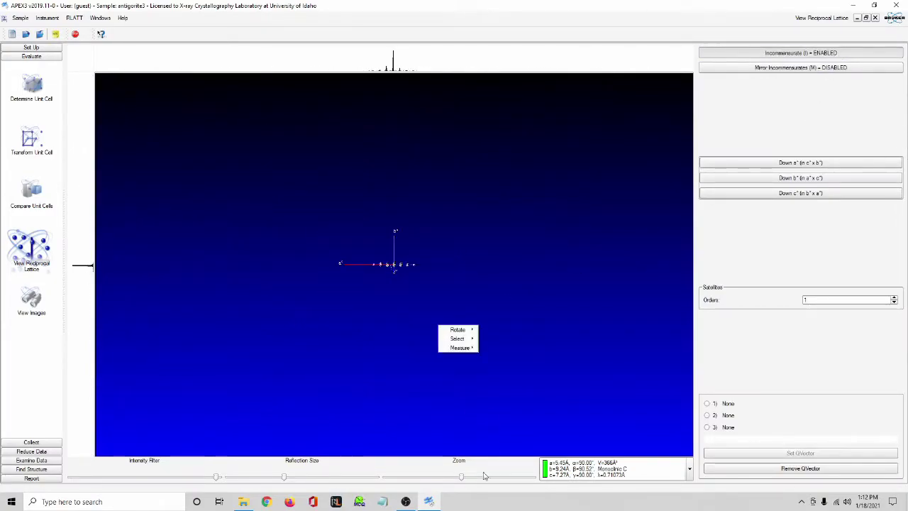
{"action": "left_click", "coordinate": [462, 478]}
{"action": "left_click_drag", "start_coordinate": [462, 479], "coordinate": [510, 478]}
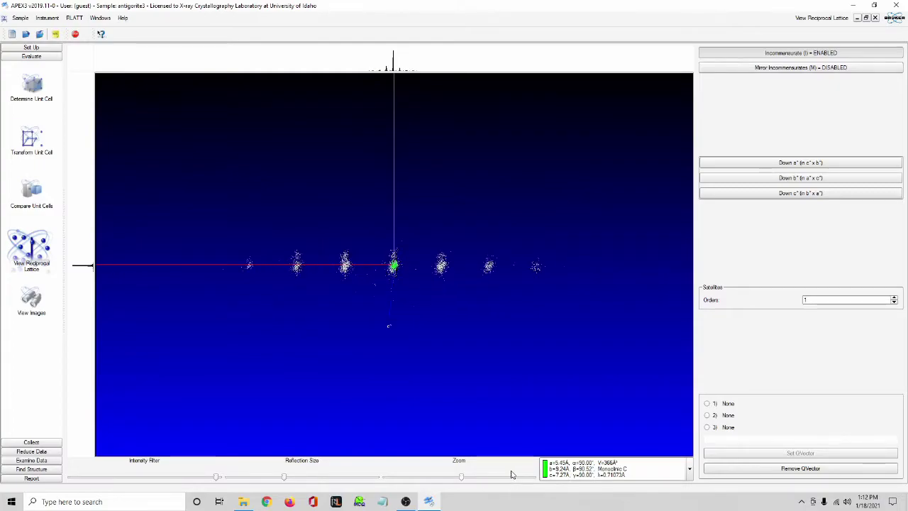
{"action": "right_click", "coordinate": [515, 328]}
{"action": "left_click", "coordinate": [568, 334]}
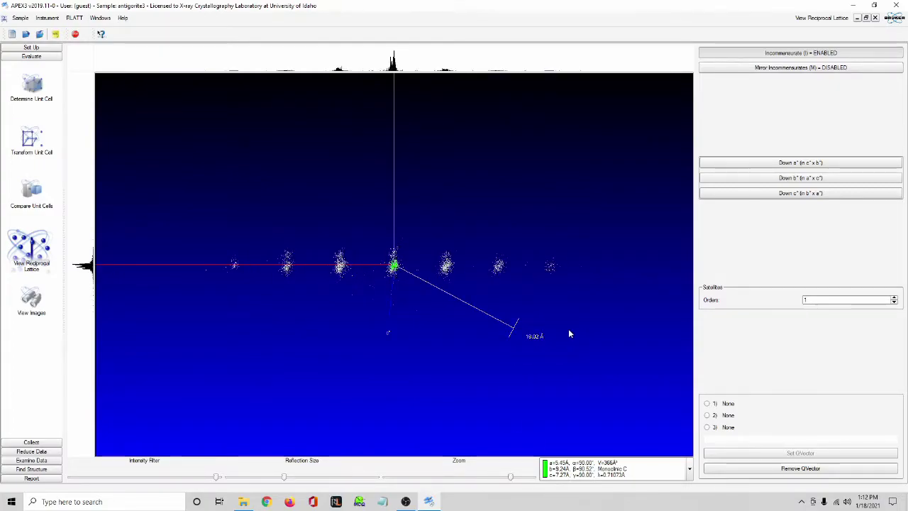
{"action": "left_click_drag", "start_coordinate": [452, 181], "coordinate": [464, 417]}
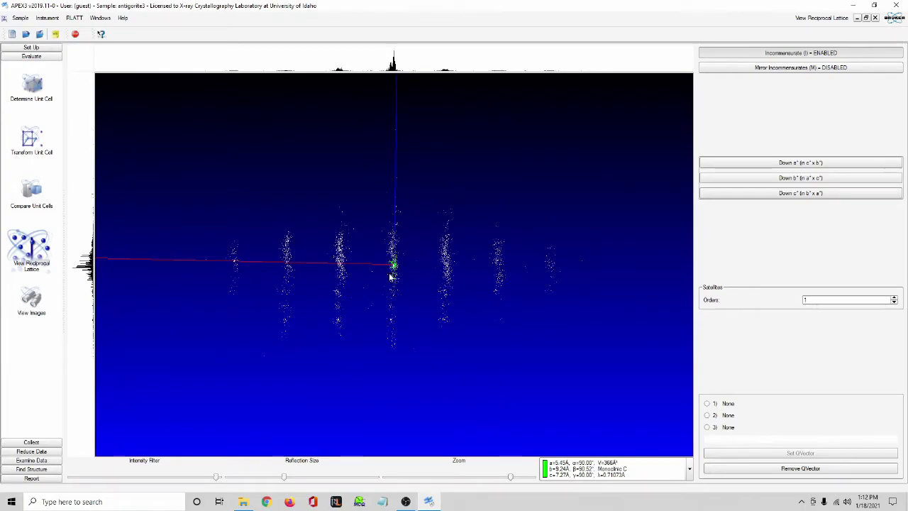
{"action": "left_click", "coordinate": [610, 469]}
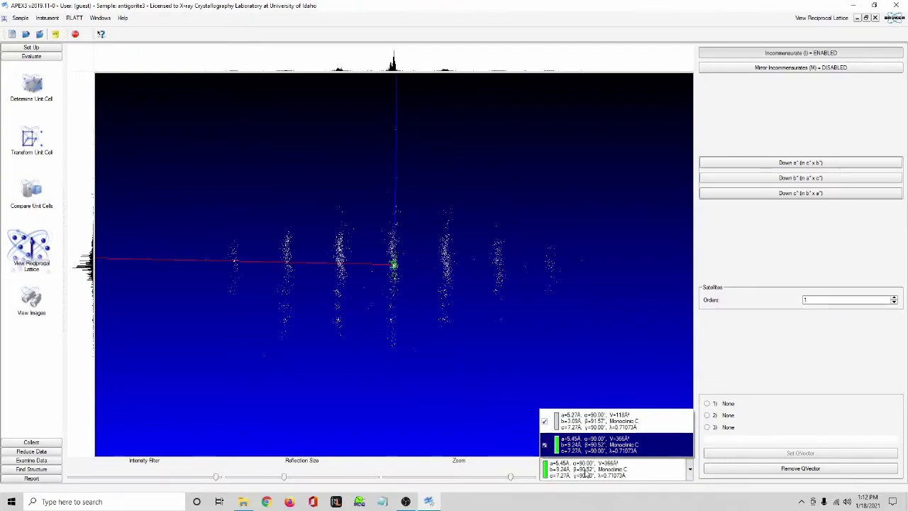
{"action": "left_click", "coordinate": [478, 424]}
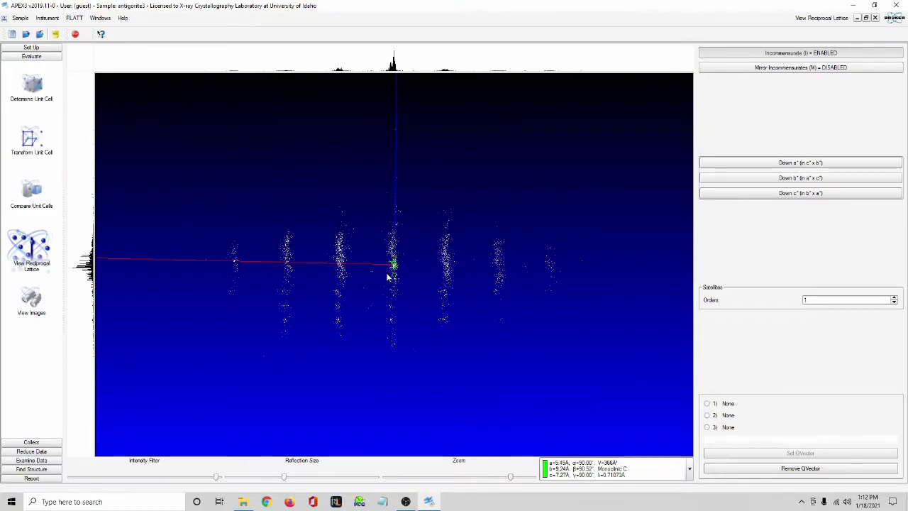
{"action": "right_click", "coordinate": [561, 393]}
{"action": "mouse_move", "coordinate": [592, 394]}
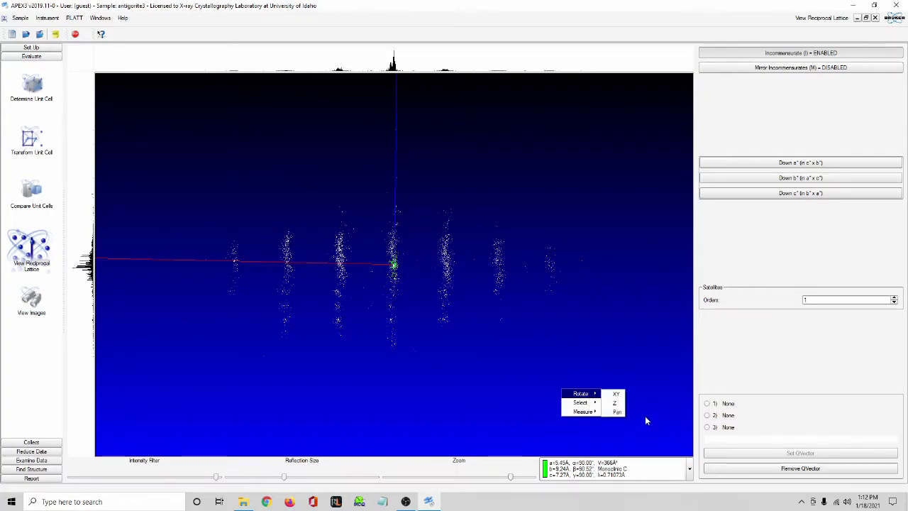
{"action": "left_click", "coordinate": [621, 476]}
{"action": "left_click", "coordinate": [537, 412]}
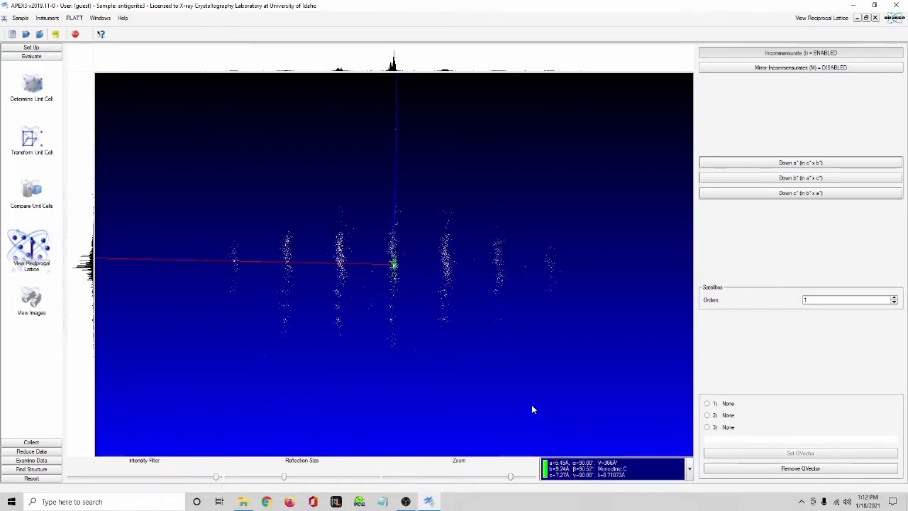
Examine the folded reflection columns in the incommensurate display by rotating them about XY
{"action": "right_click", "coordinate": [516, 398]}
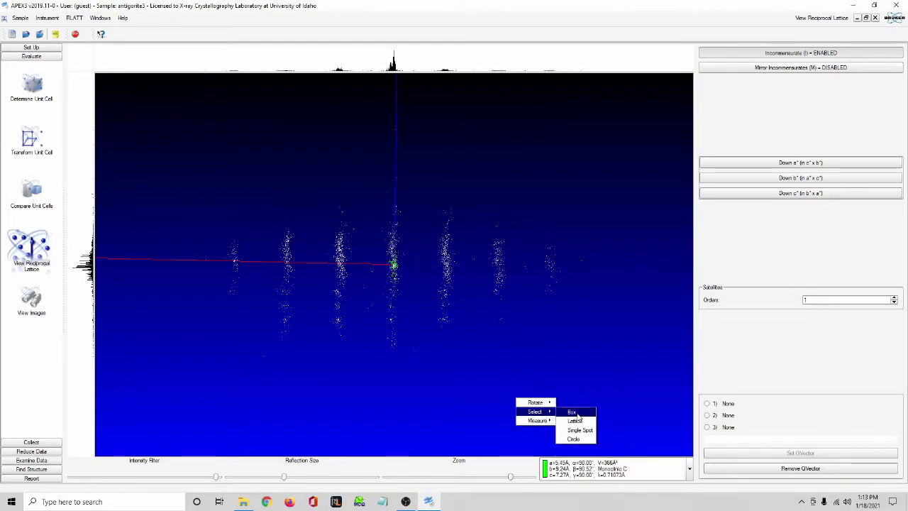
{"action": "left_click", "coordinate": [469, 328]}
{"action": "right_click", "coordinate": [470, 326]}
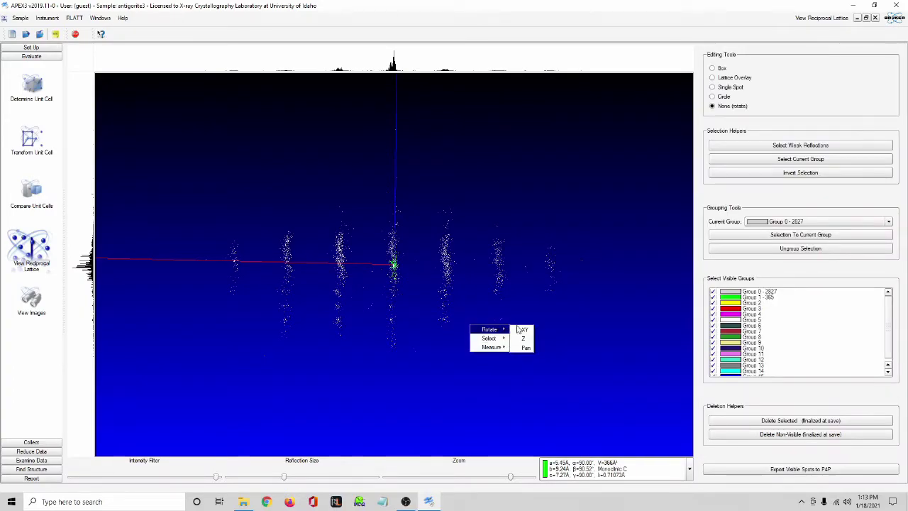
{"action": "left_click", "coordinate": [526, 330]}
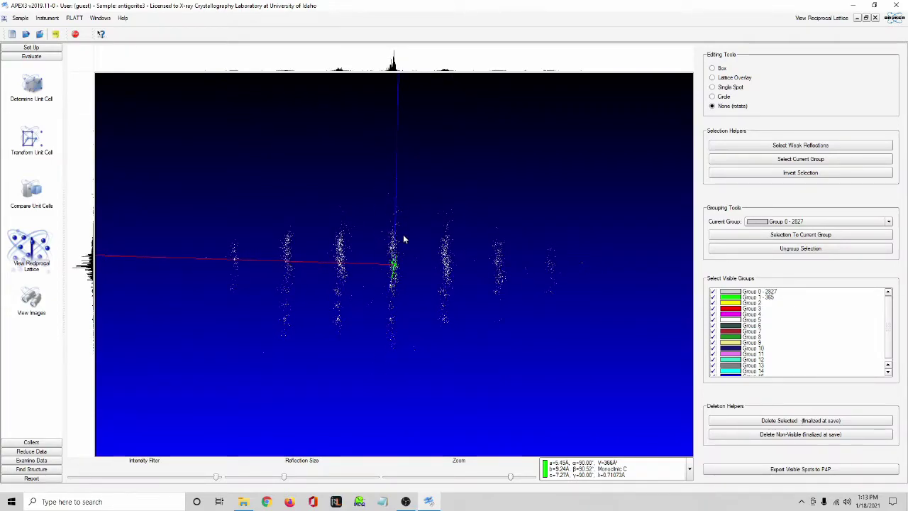
{"action": "left_click_drag", "start_coordinate": [459, 400], "coordinate": [452, 237]}
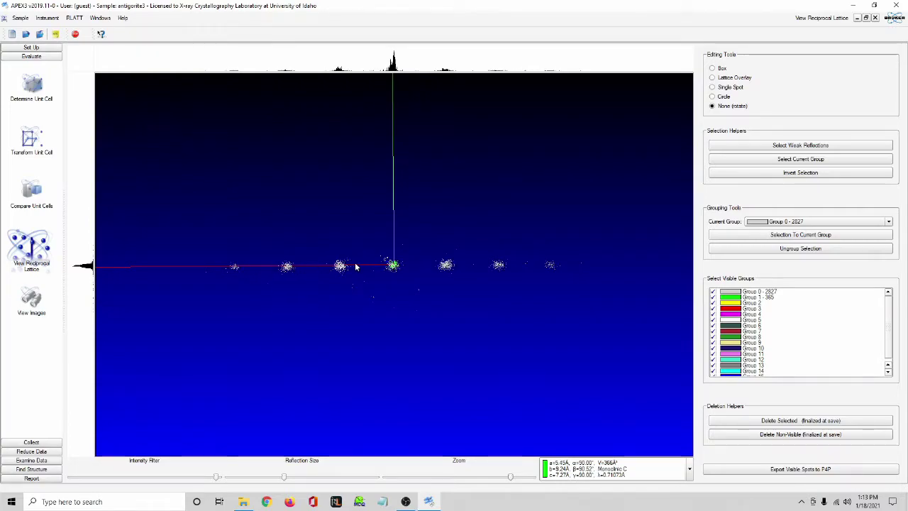
{"action": "left_click_drag", "start_coordinate": [427, 254], "coordinate": [488, 293]}
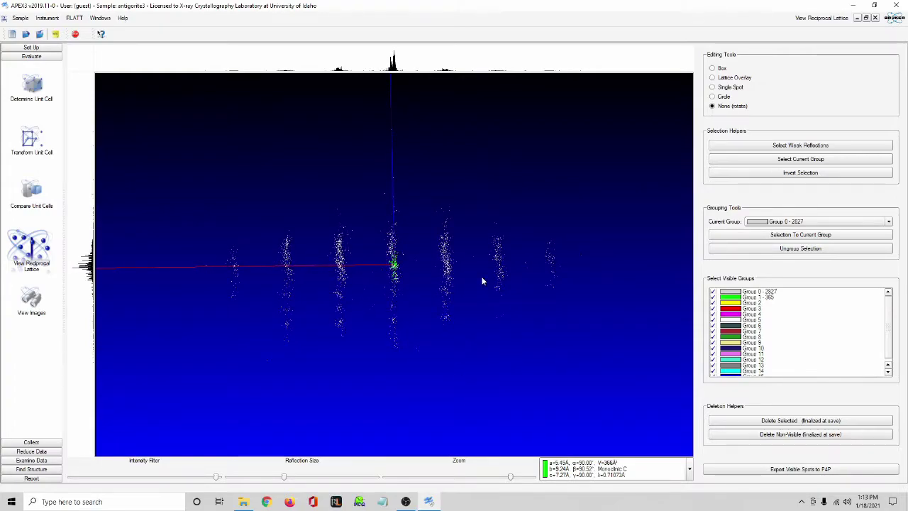
{"action": "right_click", "coordinate": [462, 332]}
{"action": "mouse_move", "coordinate": [481, 346]}
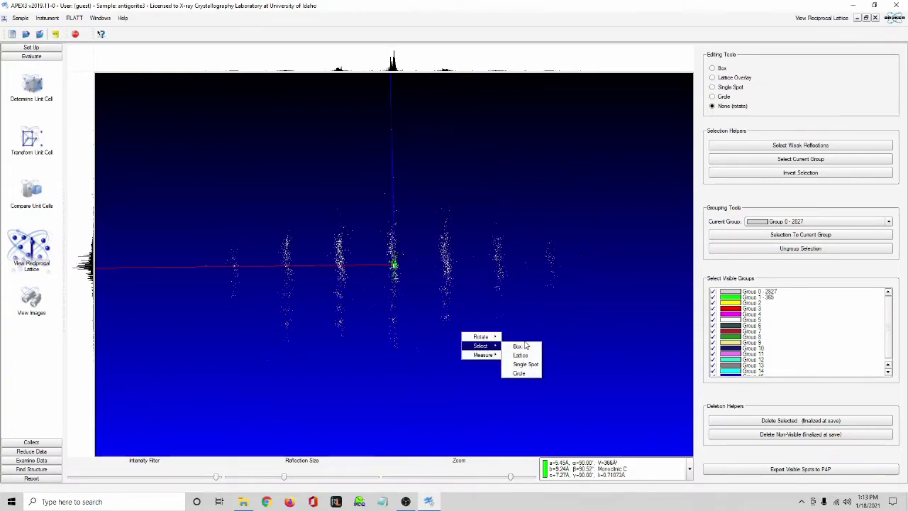
{"action": "left_click", "coordinate": [448, 383]}
{"action": "right_click", "coordinate": [482, 389]}
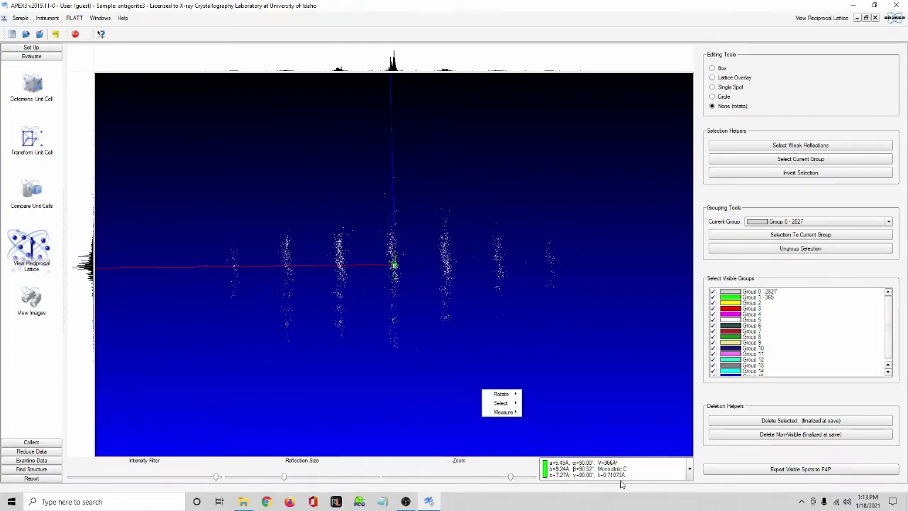
{"action": "left_click", "coordinate": [626, 474]}
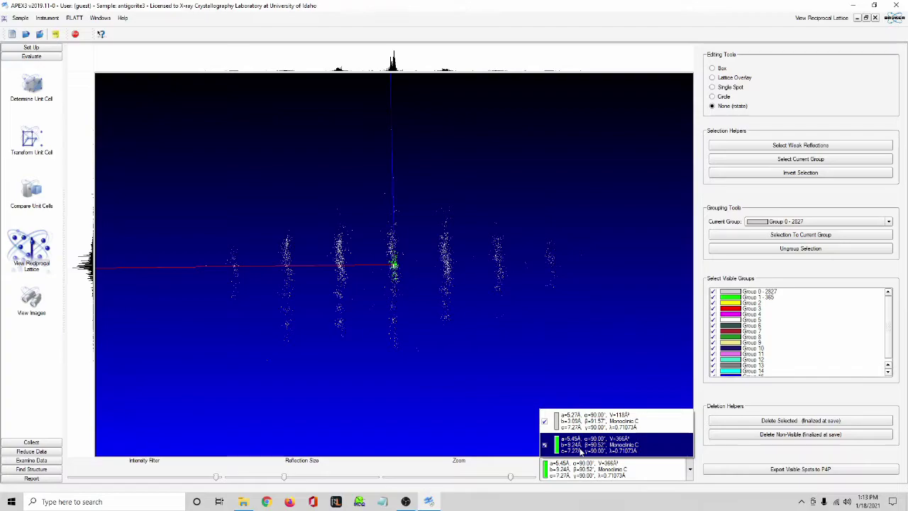
{"action": "right_click", "coordinate": [509, 361]}
{"action": "mouse_move", "coordinate": [523, 380]}
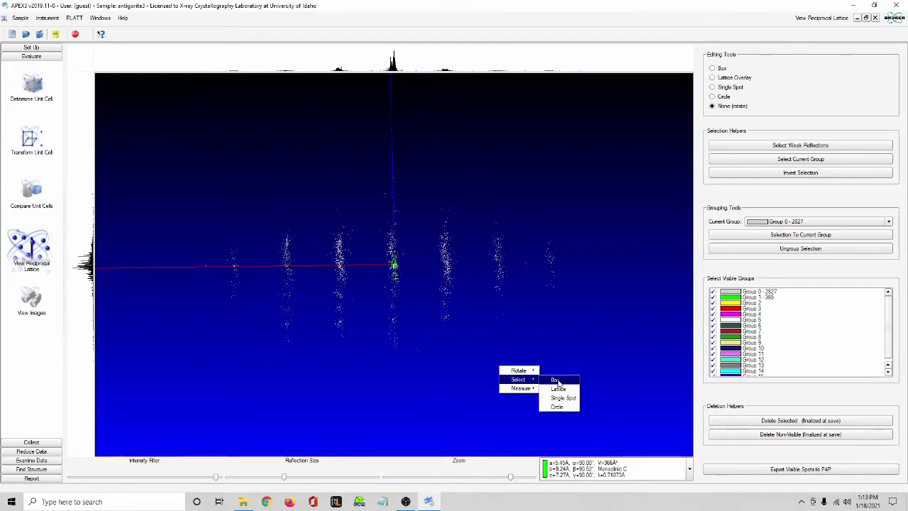
{"action": "left_click", "coordinate": [557, 380]}
{"action": "right_click", "coordinate": [530, 385]}
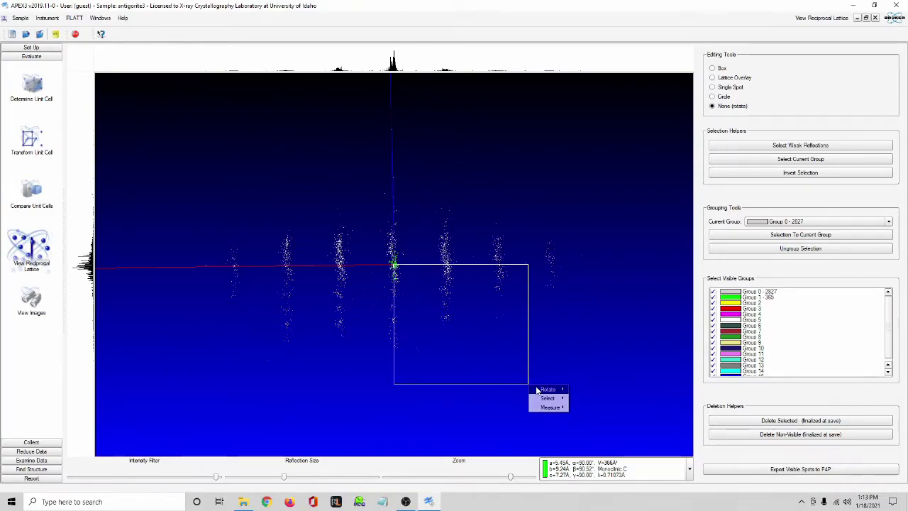
{"action": "left_click", "coordinate": [582, 389]}
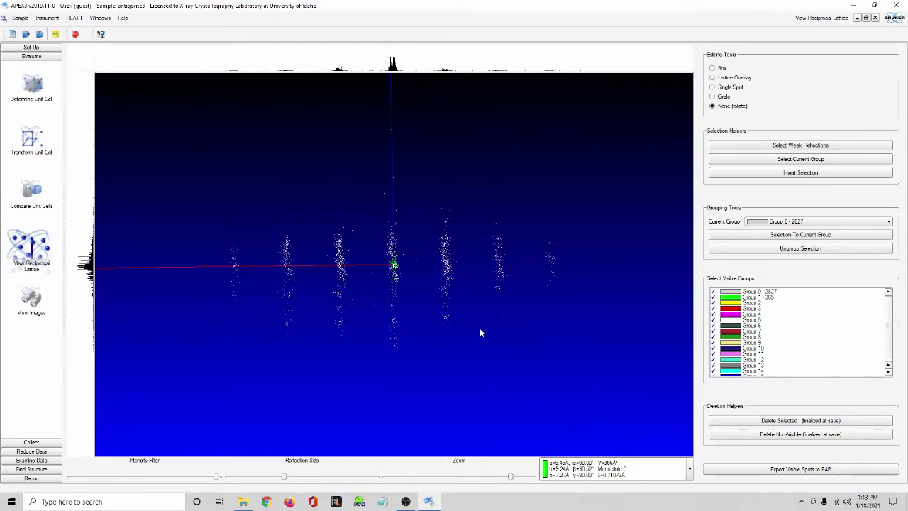
Box-select the cluster of folded reflections at the origin and assign it to Group 2
{"action": "right_click", "coordinate": [402, 266]}
{"action": "mouse_move", "coordinate": [426, 276]}
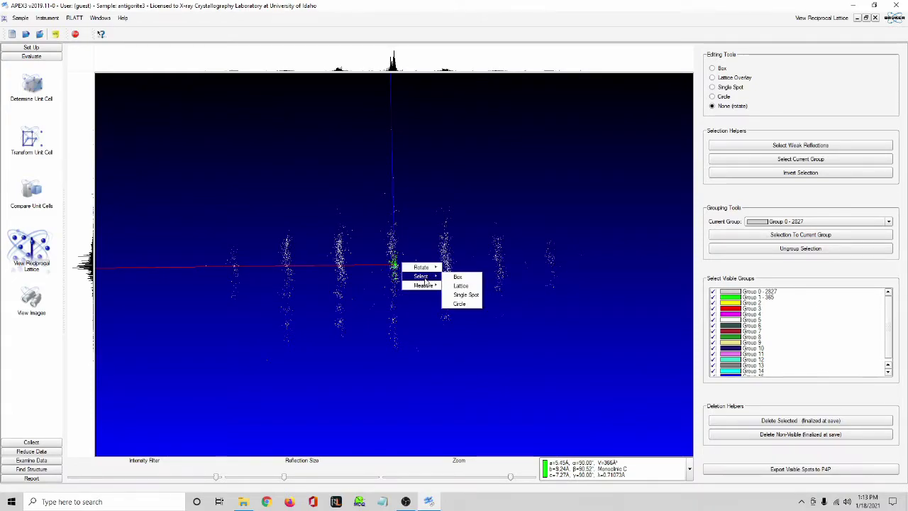
{"action": "left_click", "coordinate": [461, 285]}
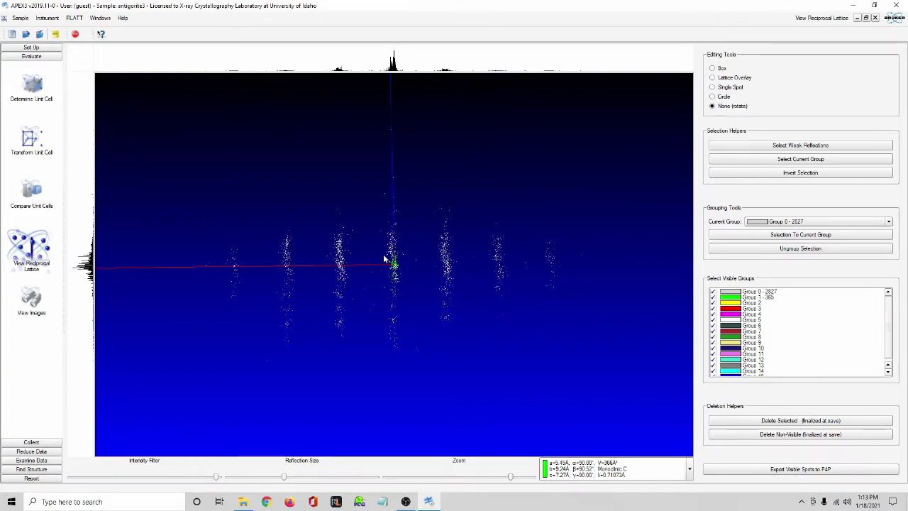
{"action": "left_click_drag", "start_coordinate": [395, 262], "coordinate": [405, 276]}
{"action": "left_click", "coordinate": [838, 222]}
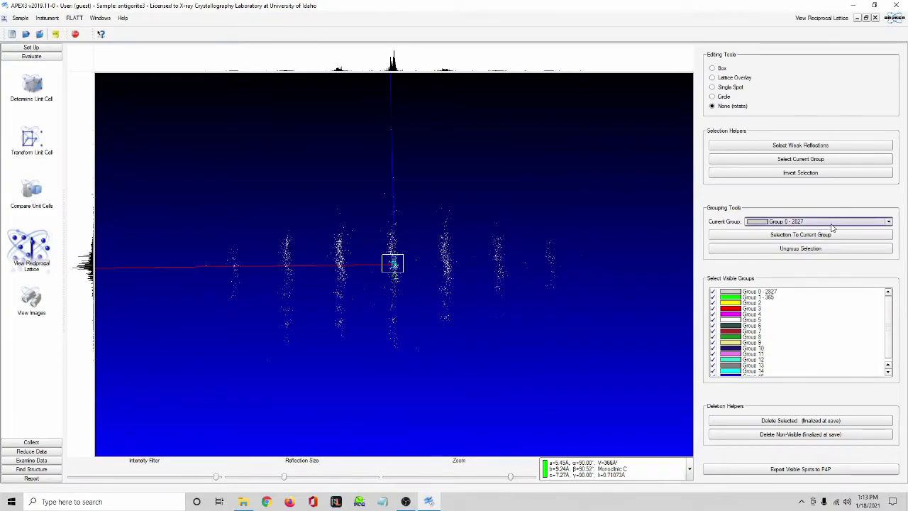
{"action": "left_click", "coordinate": [799, 244]}
{"action": "left_click", "coordinate": [808, 235]}
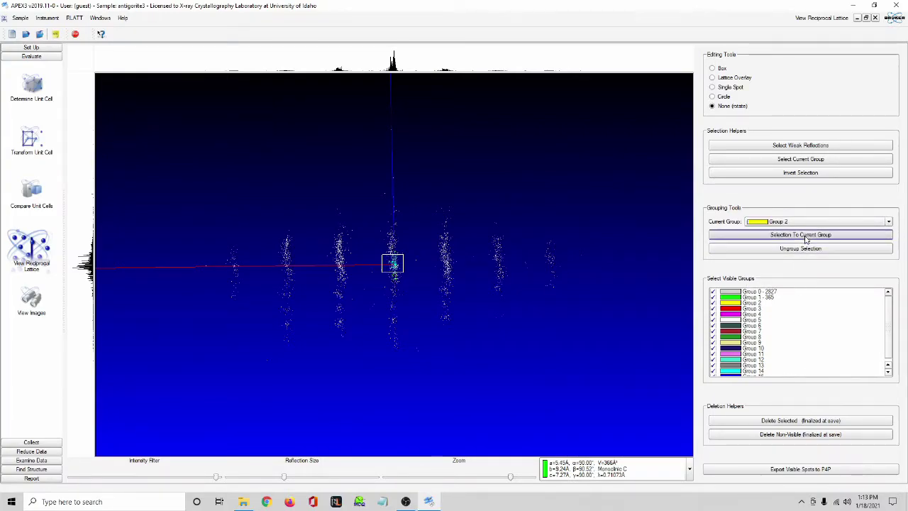
Disable the incommensurate display and show the full reciprocal lattice with the Group 2 reflections
{"action": "right_click", "coordinate": [523, 356]}
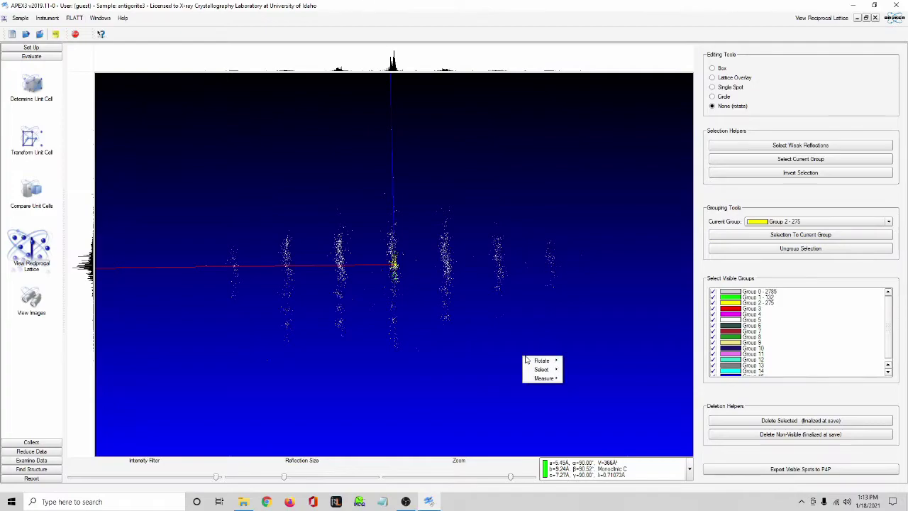
{"action": "mouse_move", "coordinate": [544, 361]}
{"action": "left_click", "coordinate": [480, 236]}
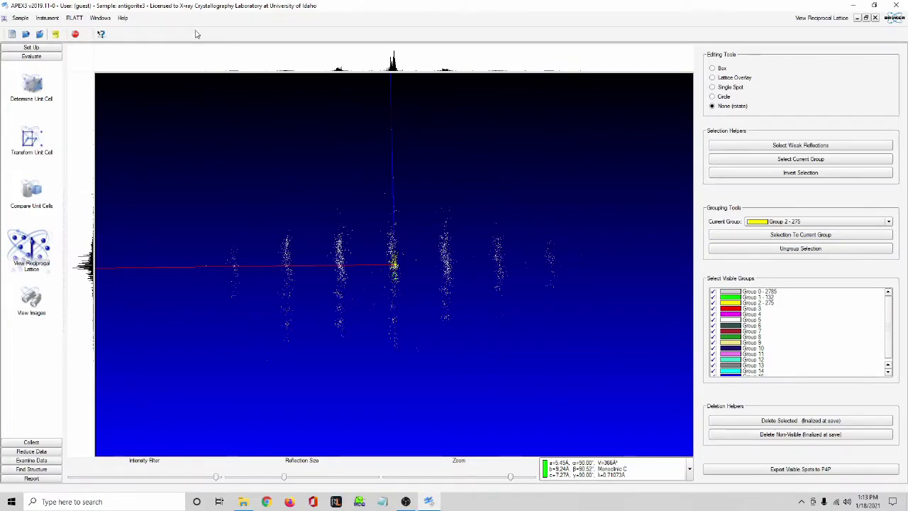
{"action": "left_click", "coordinate": [74, 18]}
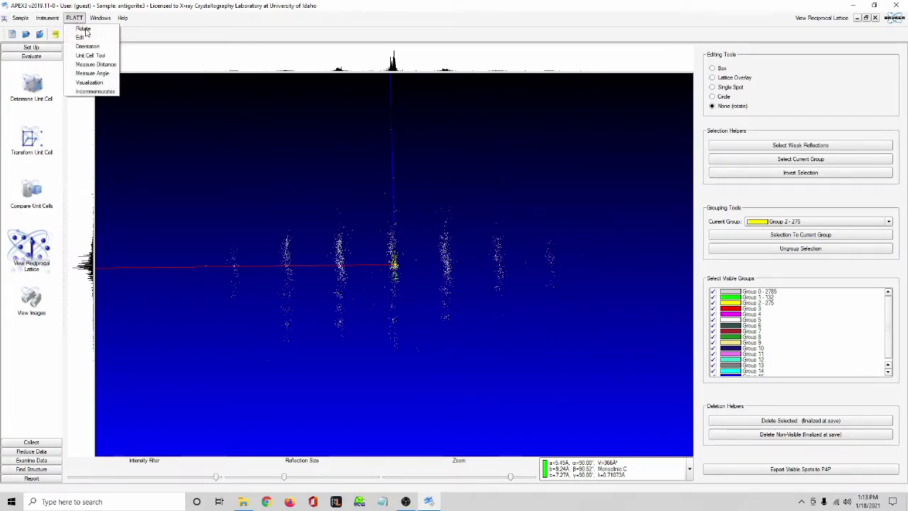
{"action": "left_click", "coordinate": [90, 93]}
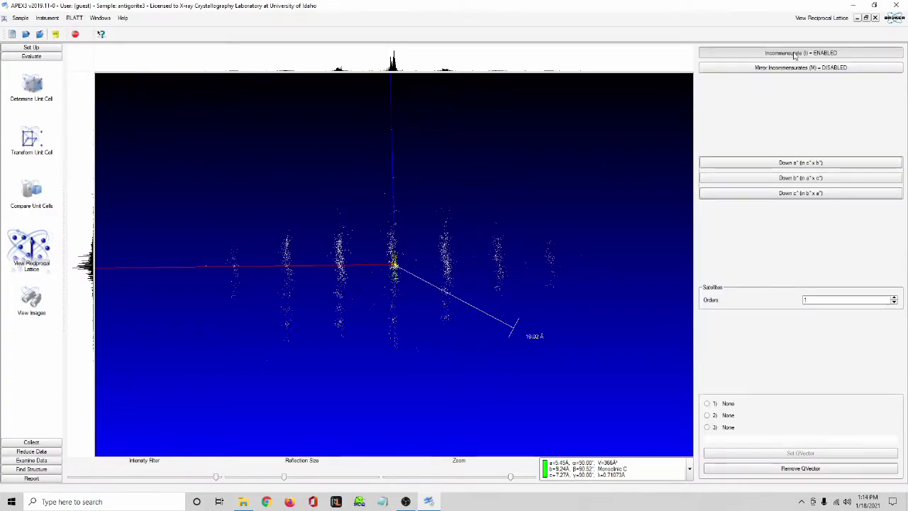
{"action": "right_click", "coordinate": [521, 215]}
{"action": "left_click_drag", "start_coordinate": [511, 477], "coordinate": [465, 463]}
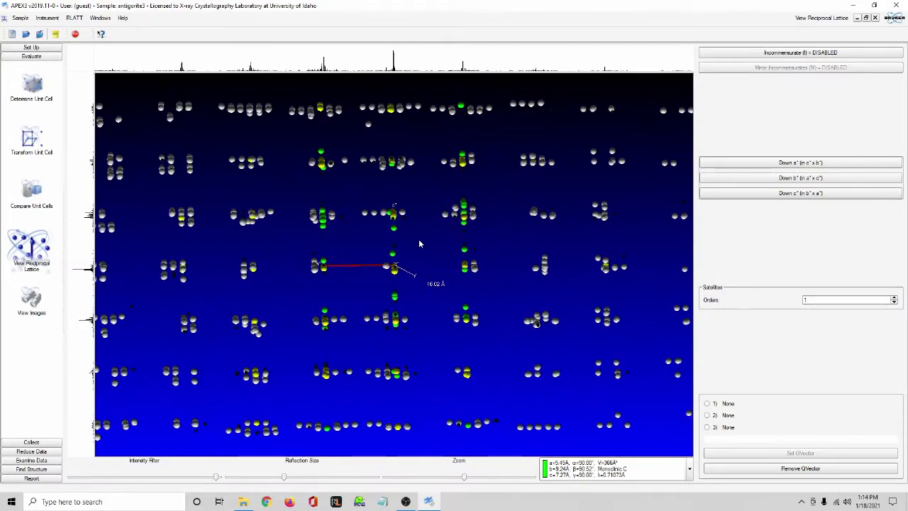
Examine the full reciprocal lattice at a smaller scale, rotating it about XY until b* runs horizontally and offset reflections separate from the rows
{"action": "right_click", "coordinate": [419, 244]}
{"action": "left_click", "coordinate": [454, 247]}
{"action": "left_click_drag", "start_coordinate": [454, 249], "coordinate": [455, 273]}
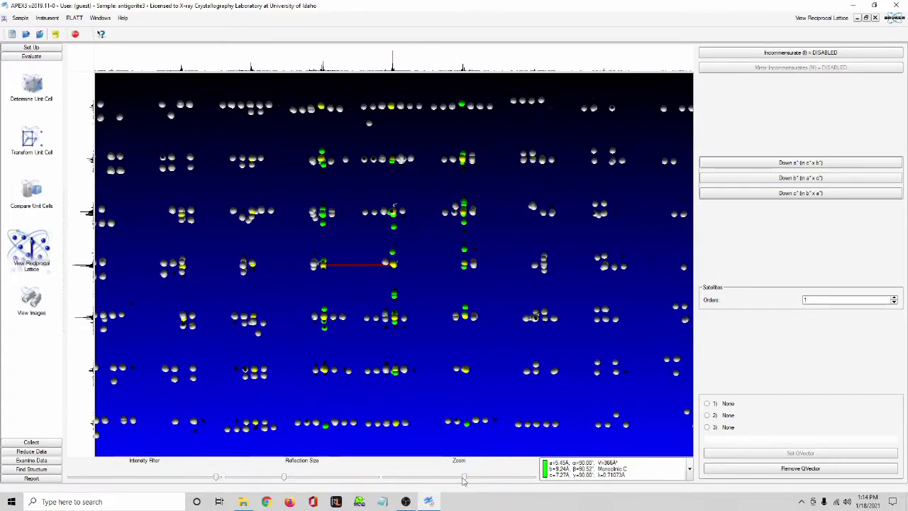
{"action": "left_click_drag", "start_coordinate": [463, 481], "coordinate": [462, 474]}
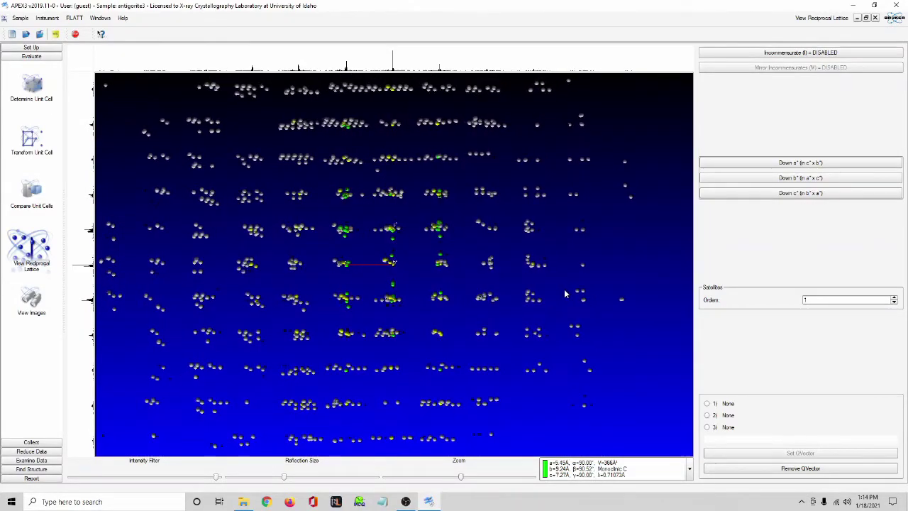
{"action": "right_click", "coordinate": [532, 276]}
{"action": "left_click", "coordinate": [486, 289]}
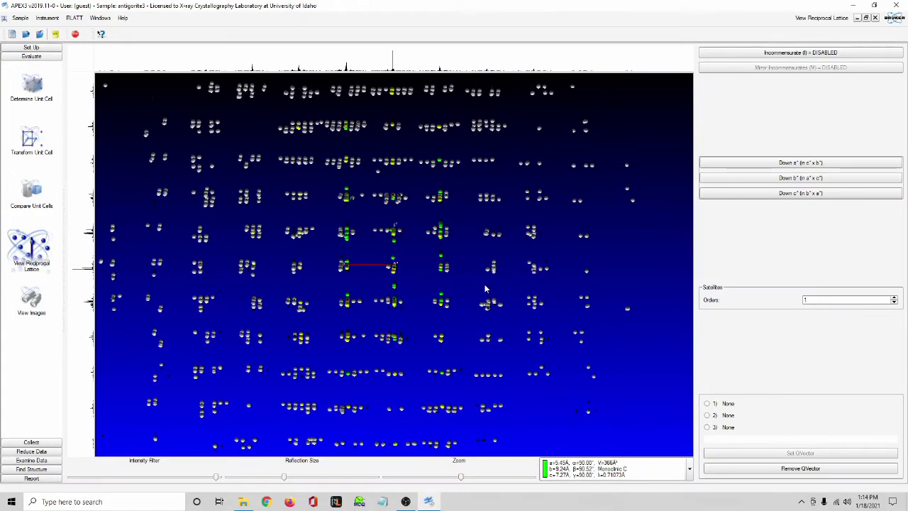
{"action": "mouse_move", "coordinate": [583, 257]}
{"action": "left_click", "coordinate": [626, 257]}
{"action": "left_click_drag", "start_coordinate": [305, 302], "coordinate": [552, 292]}
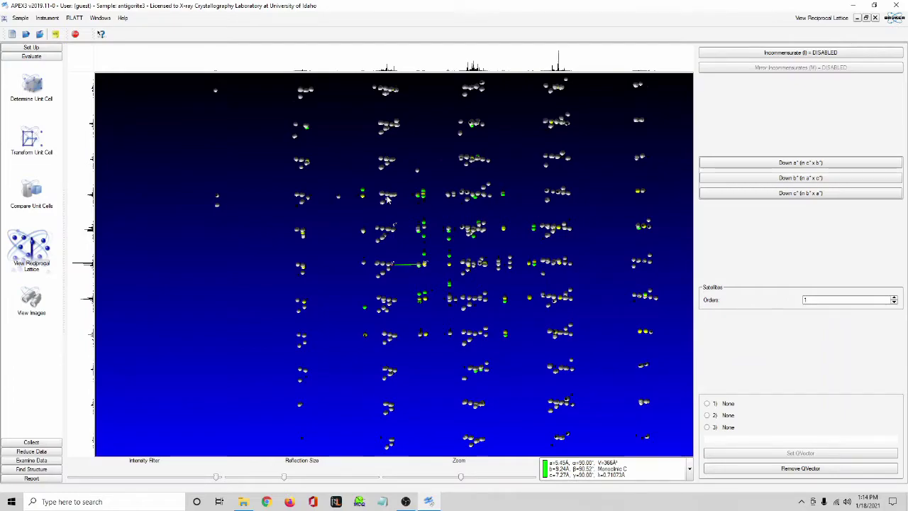
{"action": "left_click_drag", "start_coordinate": [575, 228], "coordinate": [513, 224]}
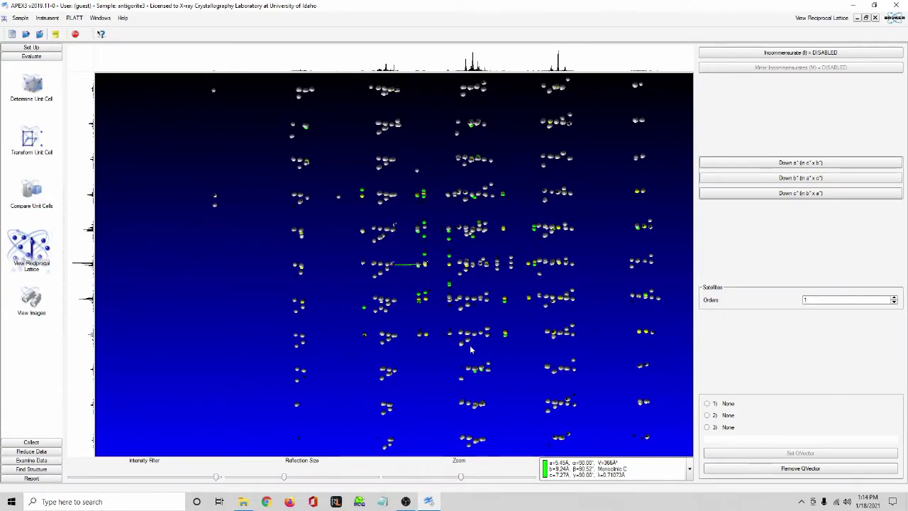
Make Group 3 the current group and assign to it the box-selected pair of reflections lying just above a lattice row
{"action": "right_click", "coordinate": [535, 305]}
{"action": "mouse_move", "coordinate": [545, 307]}
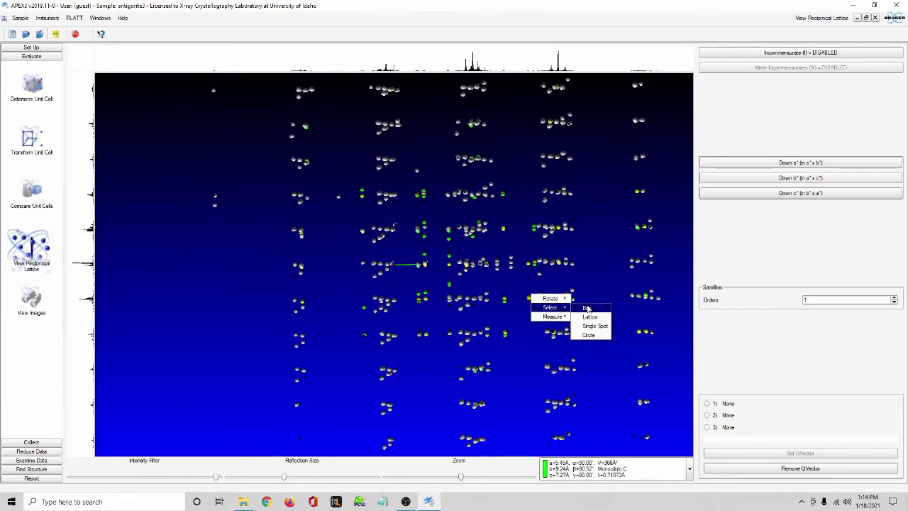
{"action": "left_click", "coordinate": [588, 310]}
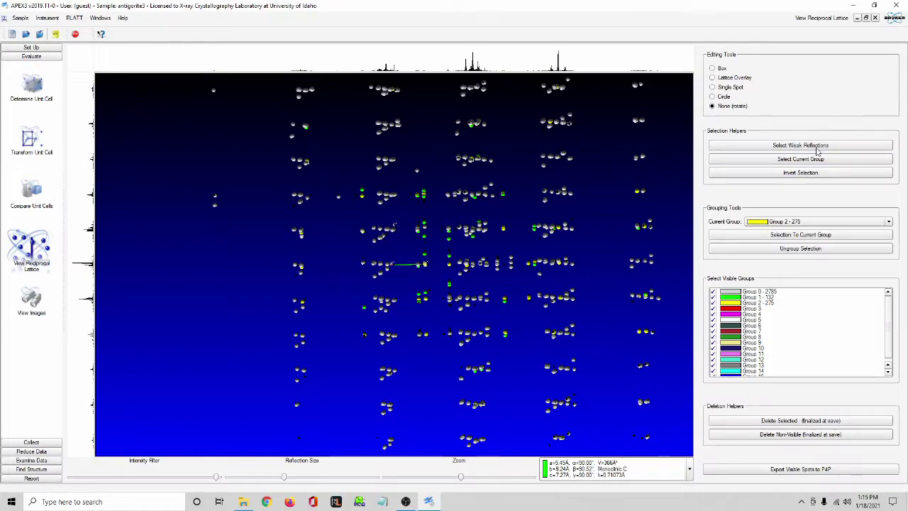
{"action": "left_click", "coordinate": [803, 223]}
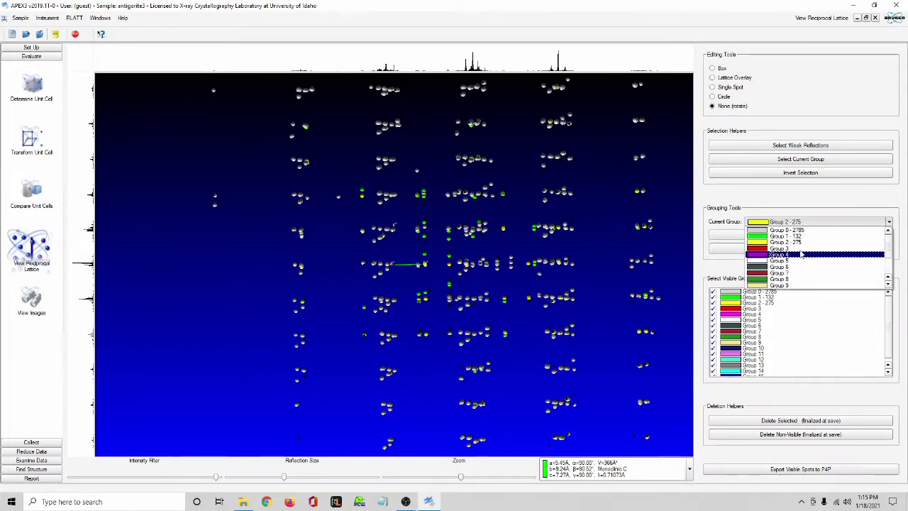
{"action": "left_click", "coordinate": [800, 248]}
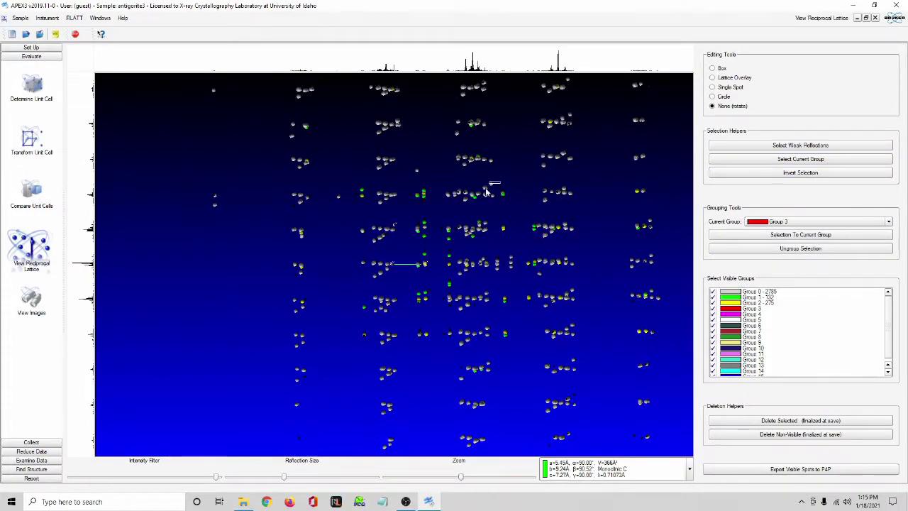
{"action": "left_click_drag", "start_coordinate": [482, 193], "coordinate": [481, 194]}
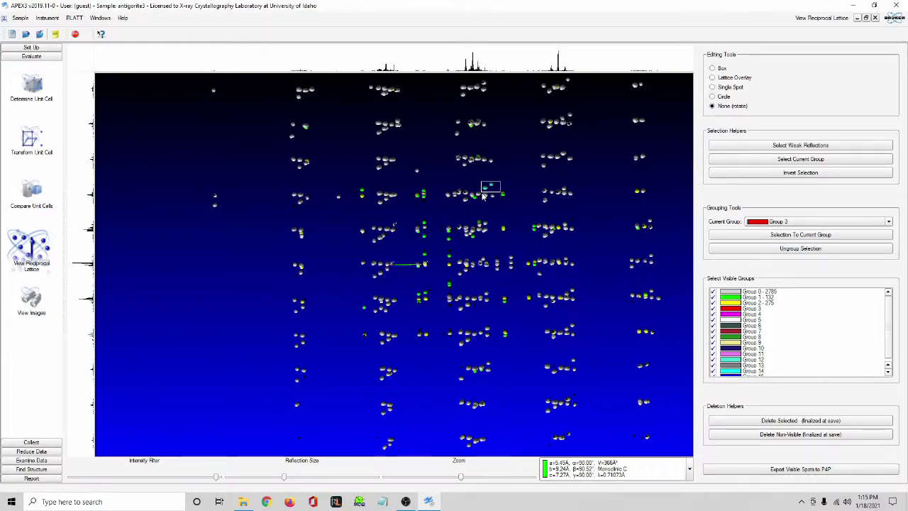
{"action": "right_click", "coordinate": [495, 191]}
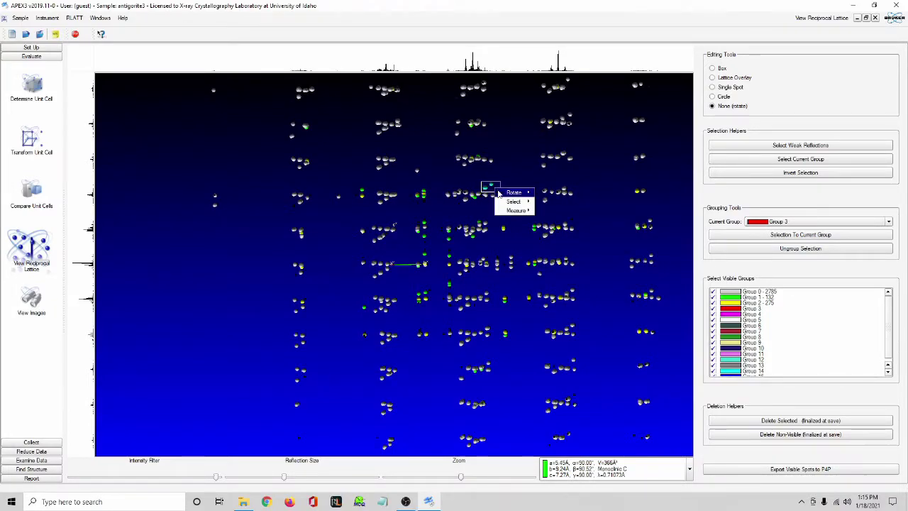
{"action": "mouse_move", "coordinate": [526, 204]}
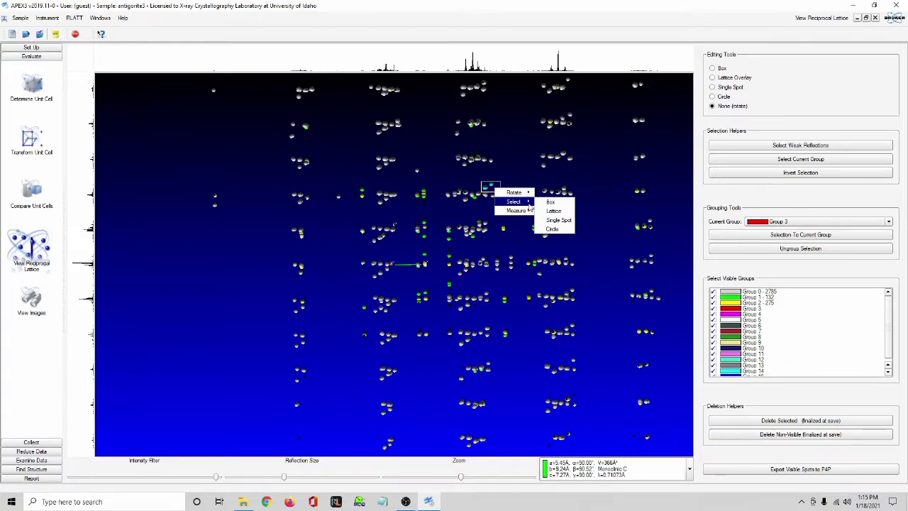
{"action": "left_click", "coordinate": [801, 211]}
{"action": "left_click", "coordinate": [800, 235]}
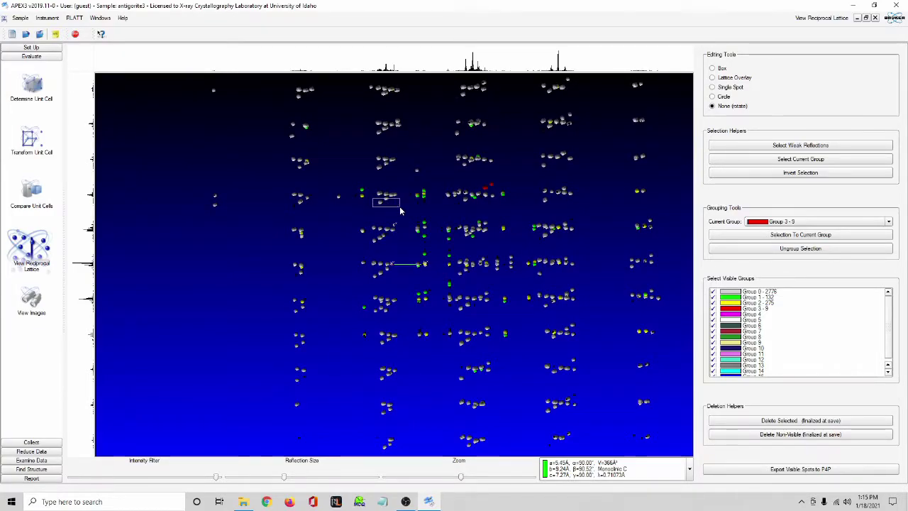
Box-select the offset reflections just below the rows at and above the origin and add each set to Group 3
{"action": "left_click", "coordinate": [852, 235]}
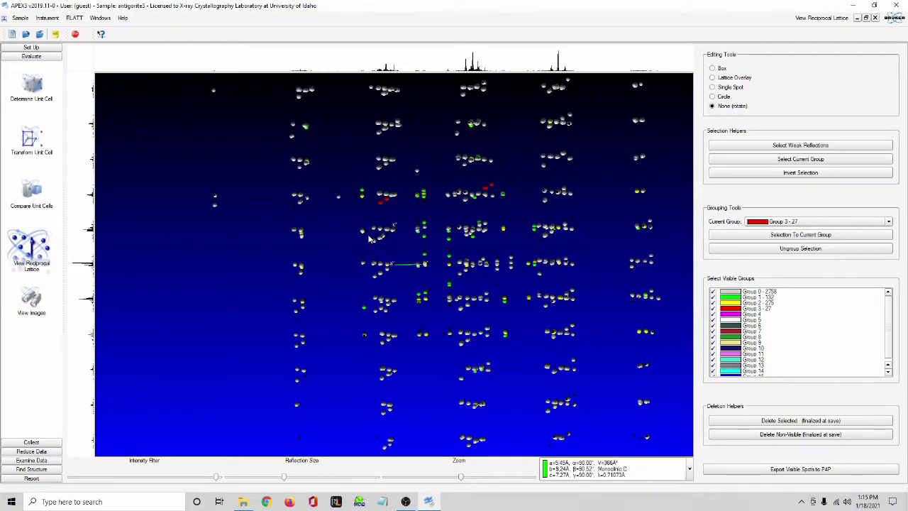
{"action": "left_click_drag", "start_coordinate": [368, 232], "coordinate": [392, 251]}
{"action": "left_click", "coordinate": [800, 234]}
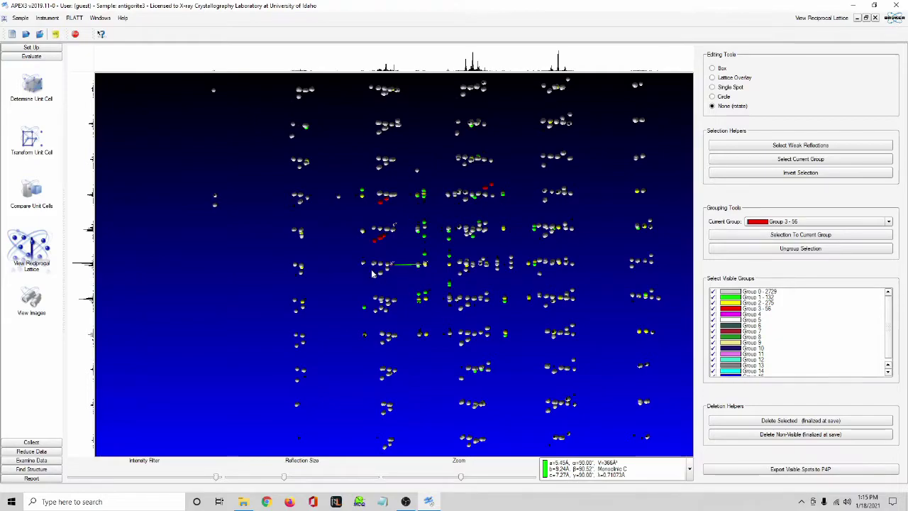
{"action": "left_click_drag", "start_coordinate": [368, 271], "coordinate": [394, 280]}
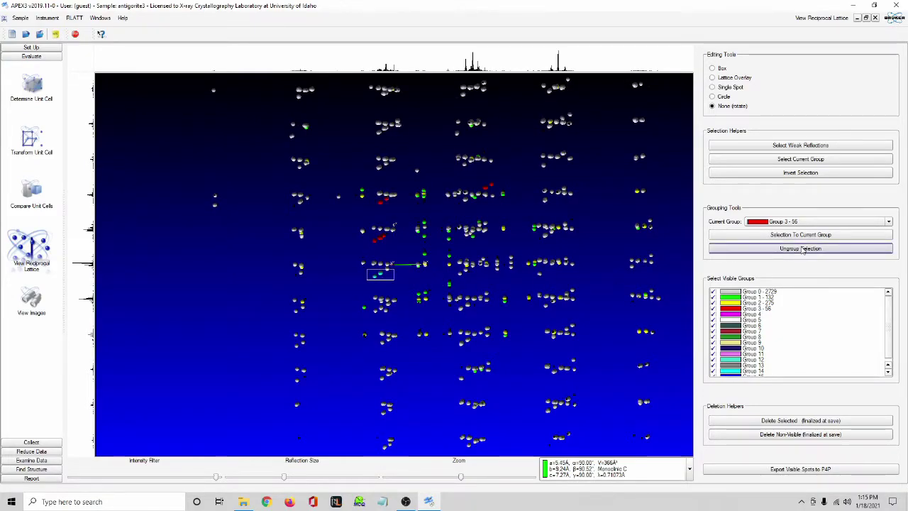
{"action": "left_click", "coordinate": [797, 236]}
{"action": "left_click_drag", "start_coordinate": [537, 195], "coordinate": [555, 209]}
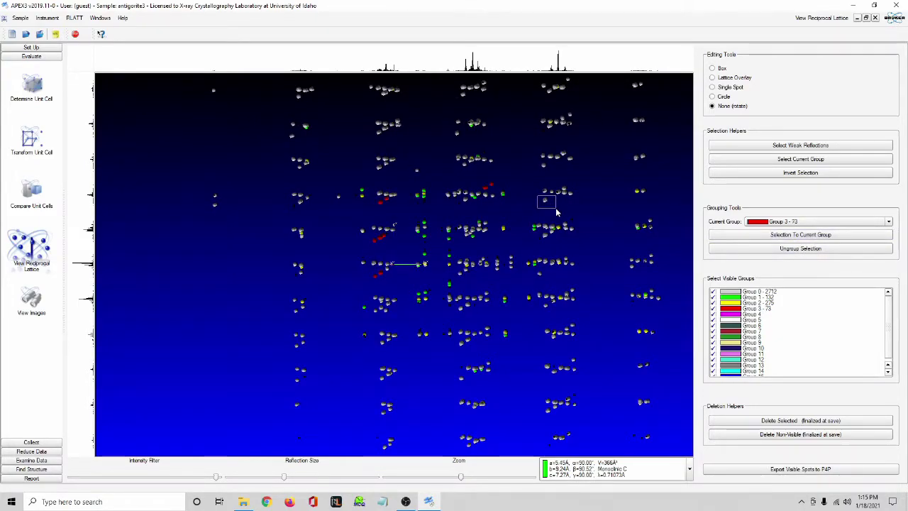
{"action": "left_click", "coordinate": [784, 240]}
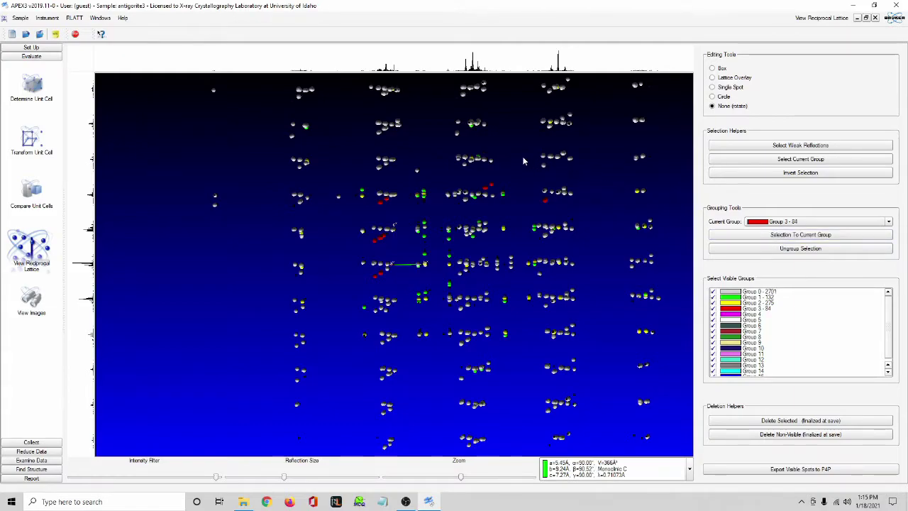
Rotate the lattice slightly and add the offset reflections above and below the first row under the origin to Group 3
{"action": "right_click", "coordinate": [530, 174]}
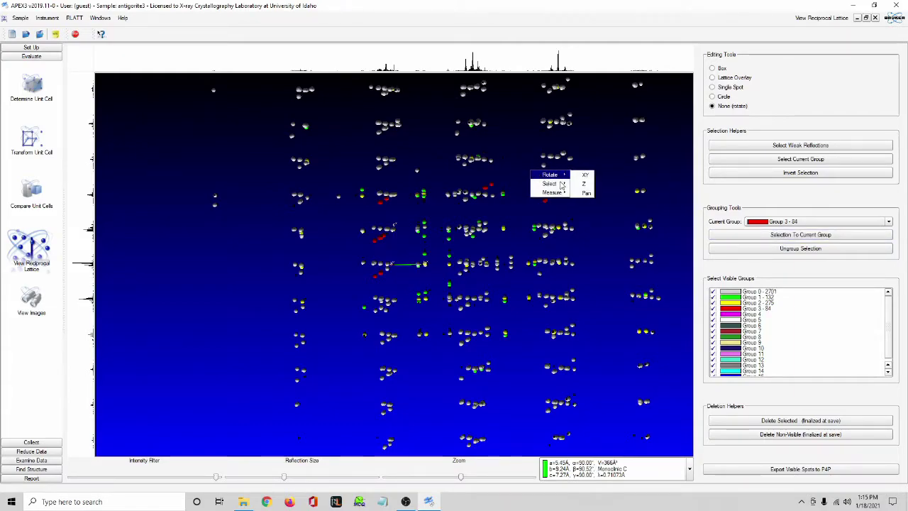
{"action": "left_click", "coordinate": [583, 184]}
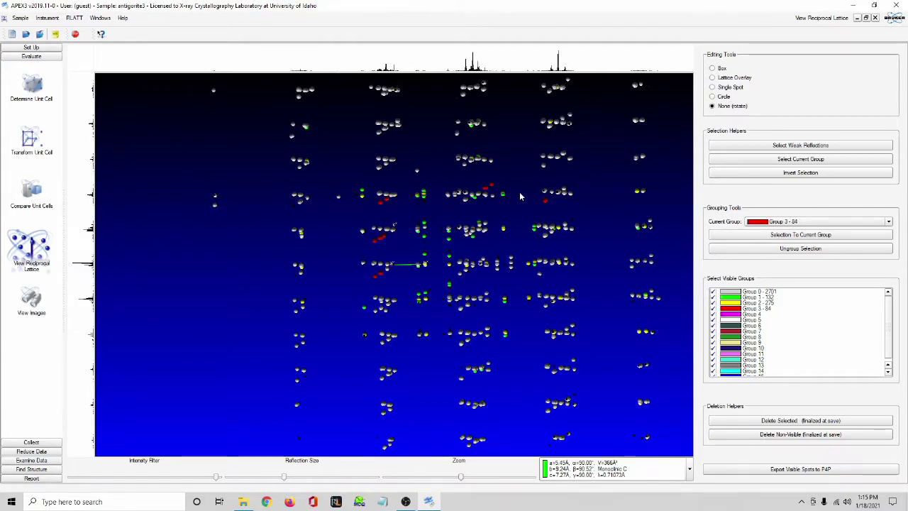
{"action": "mouse_move", "coordinate": [588, 285]}
{"action": "left_mouse_down"}
{"action": "mouse_move", "coordinate": [574, 294]}
{"action": "mouse_move", "coordinate": [583, 285]}
{"action": "left_mouse_up"}
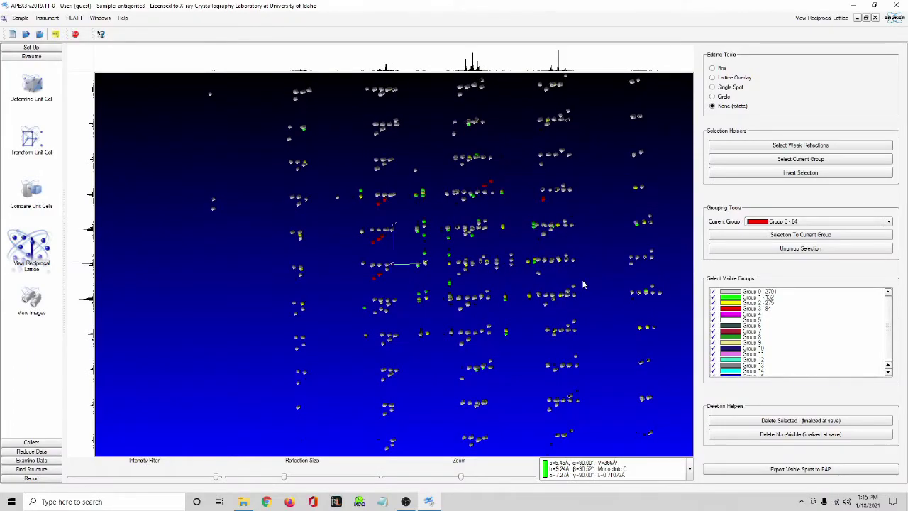
{"action": "right_click", "coordinate": [594, 286]}
{"action": "left_click", "coordinate": [597, 289]}
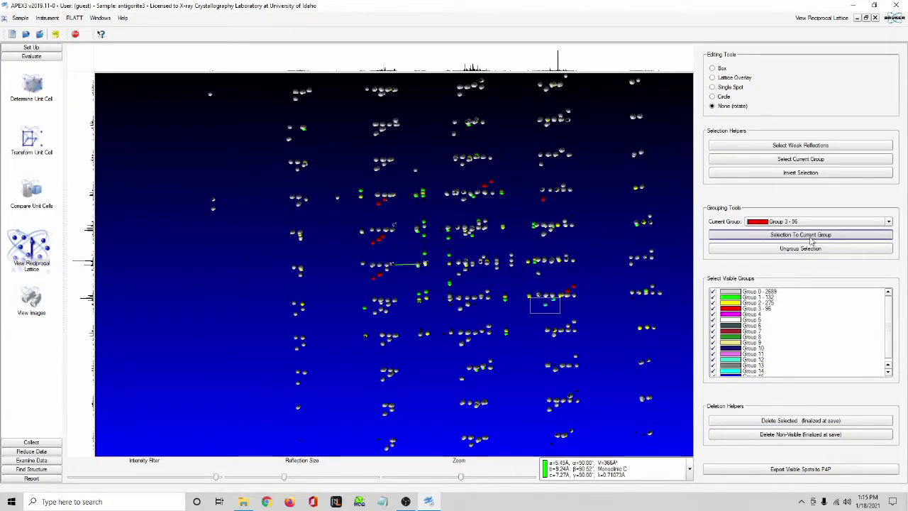
{"action": "left_click", "coordinate": [811, 241]}
Rotate the full lattice about XY to inspect how the Group 3 reflections are distributed
{"action": "right_click", "coordinate": [350, 193]}
{"action": "mouse_move", "coordinate": [369, 195]}
{"action": "left_click", "coordinate": [409, 196]}
{"action": "left_click_drag", "start_coordinate": [409, 199], "coordinate": [385, 183]}
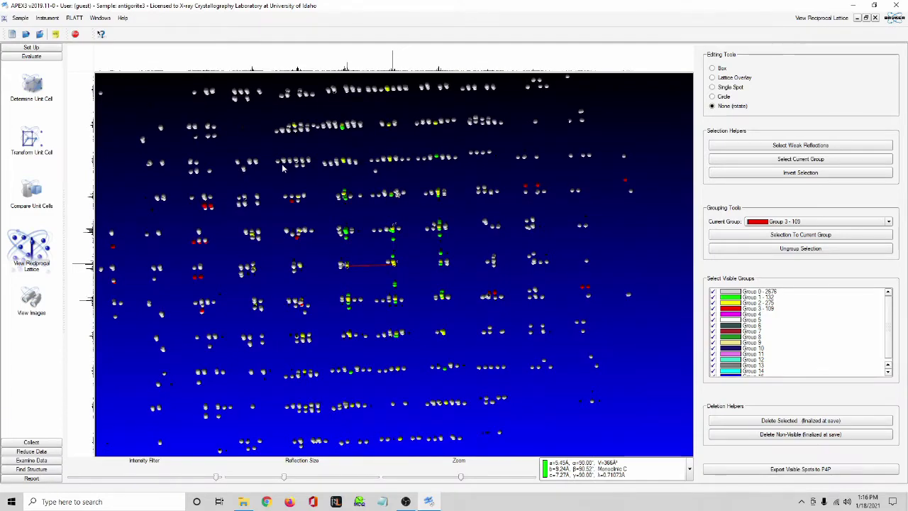
{"action": "left_click_drag", "start_coordinate": [271, 173], "coordinate": [469, 192]}
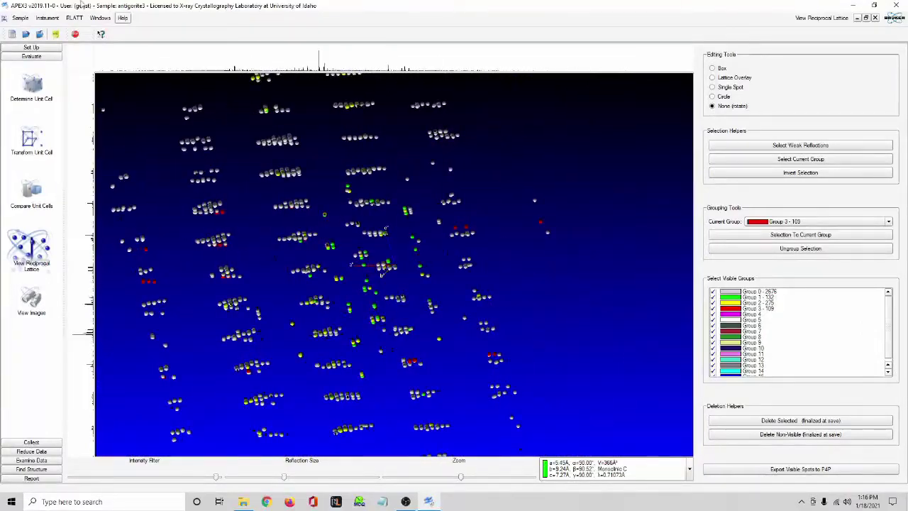
Enable the incommensurate display and enlarge the folded reflections around the origin
{"action": "left_click", "coordinate": [74, 17]}
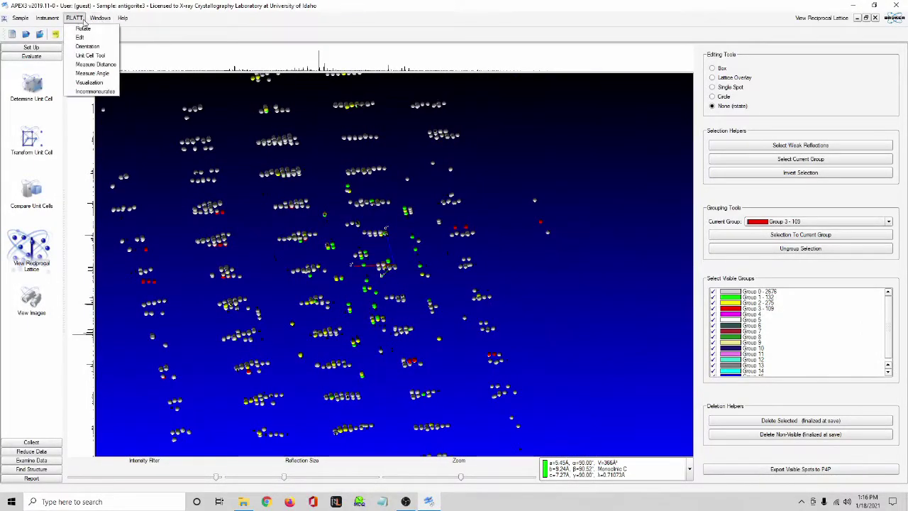
{"action": "left_click", "coordinate": [92, 90]}
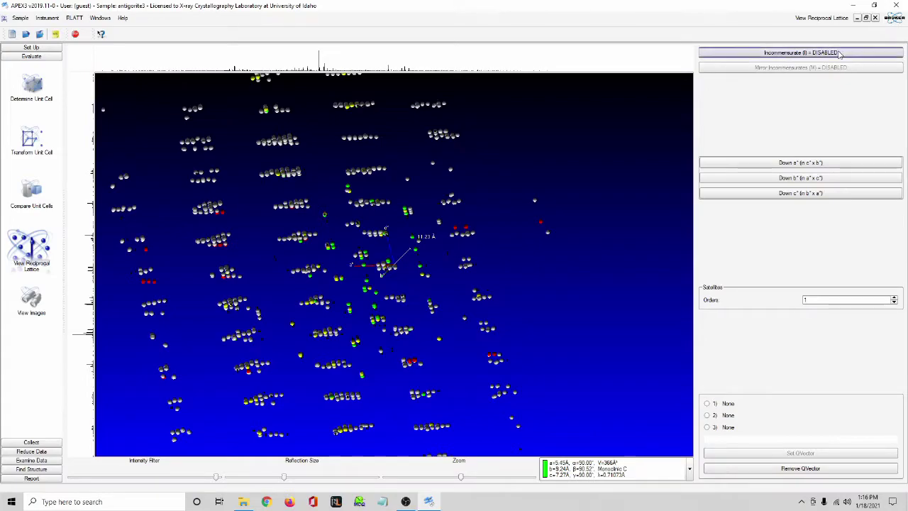
{"action": "left_click", "coordinate": [834, 52]}
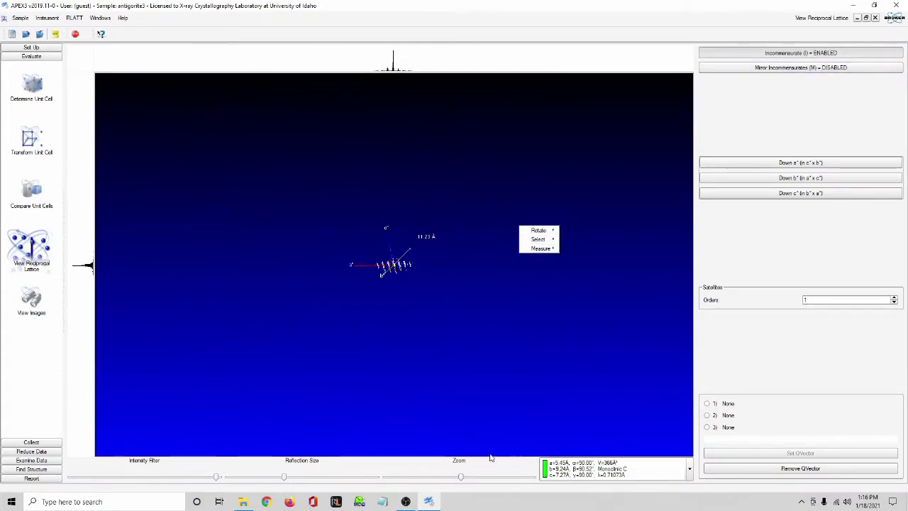
{"action": "left_click_drag", "start_coordinate": [461, 477], "coordinate": [516, 476]}
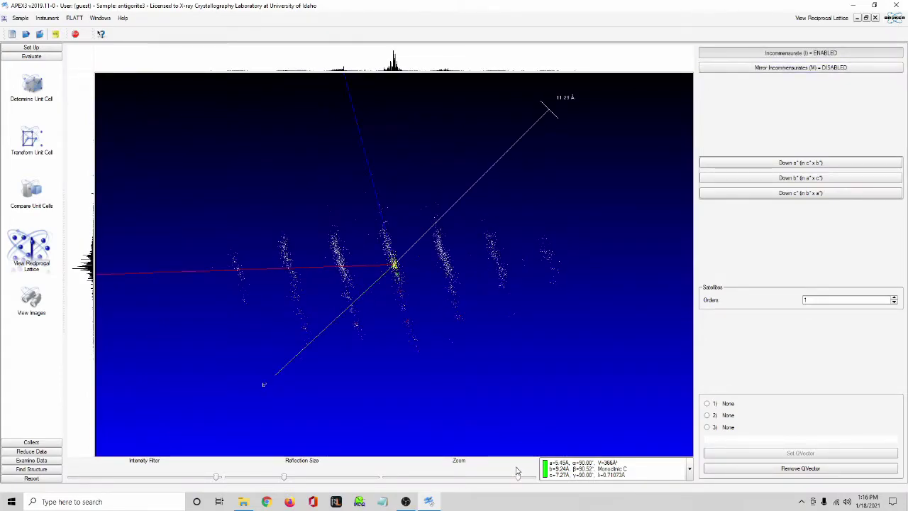
Rotate the folded reflections about XY until the view looks down b* and the columns stand apart
{"action": "right_click", "coordinate": [526, 349]}
{"action": "left_click", "coordinate": [543, 349]}
{"action": "left_click_drag", "start_coordinate": [543, 348], "coordinate": [485, 296]}
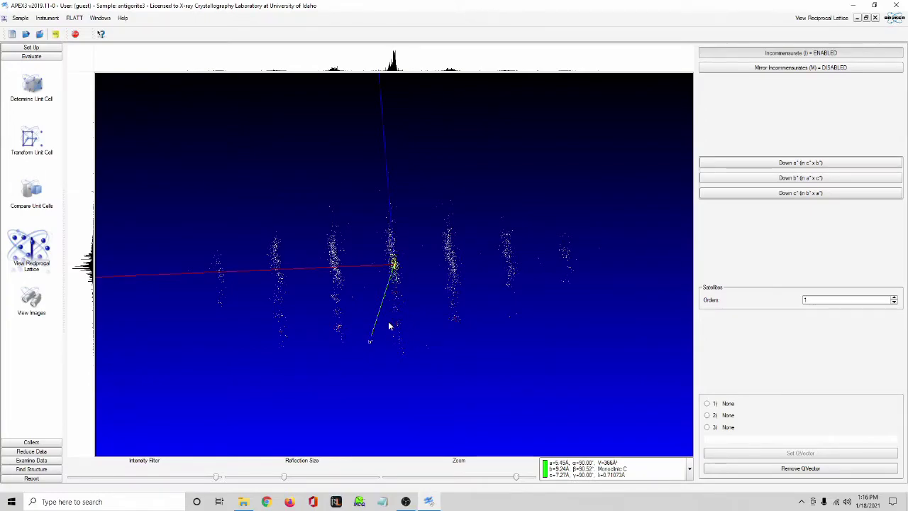
{"action": "right_click", "coordinate": [435, 371]}
{"action": "left_click", "coordinate": [490, 379]}
{"action": "left_click_drag", "start_coordinate": [396, 331], "coordinate": [478, 118]}
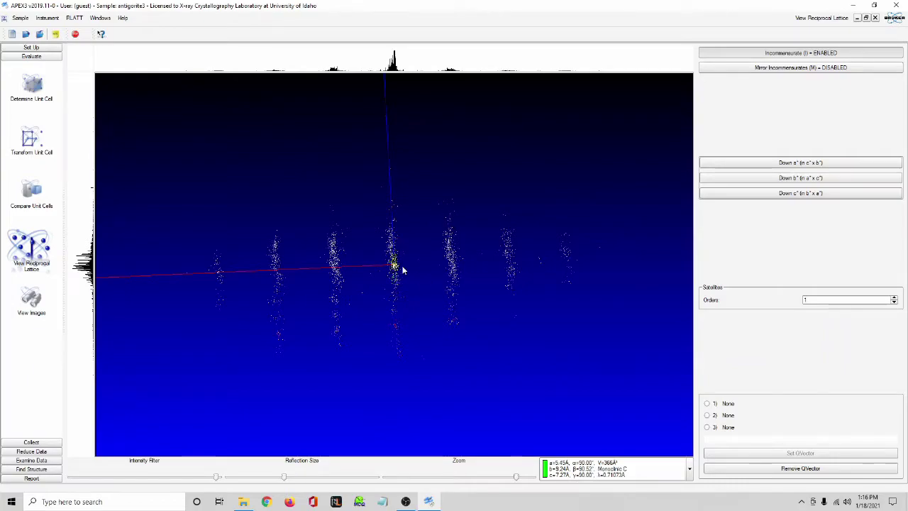
{"action": "right_click", "coordinate": [429, 240]}
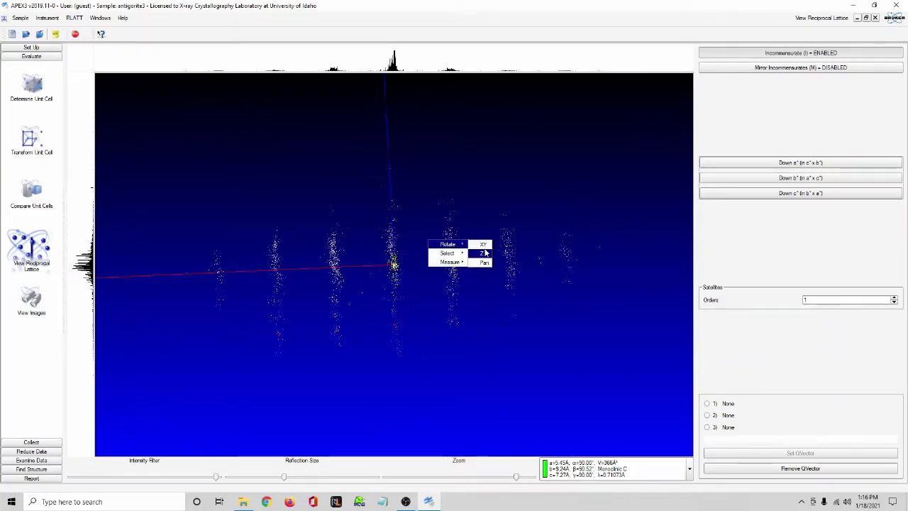
{"action": "right_click", "coordinate": [429, 220]}
{"action": "right_click", "coordinate": [430, 220]}
{"action": "mouse_move", "coordinate": [454, 224]}
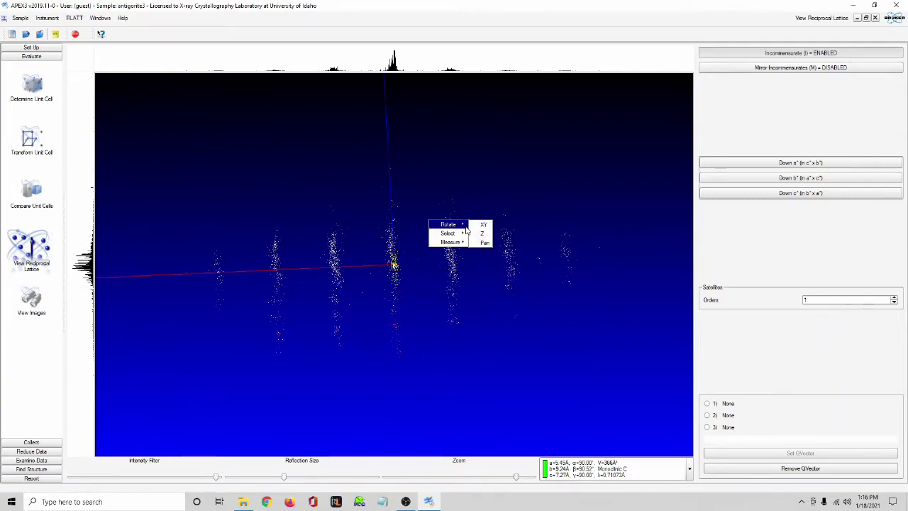
{"action": "left_click", "coordinate": [485, 225]}
{"action": "left_click_drag", "start_coordinate": [466, 159], "coordinate": [476, 197]}
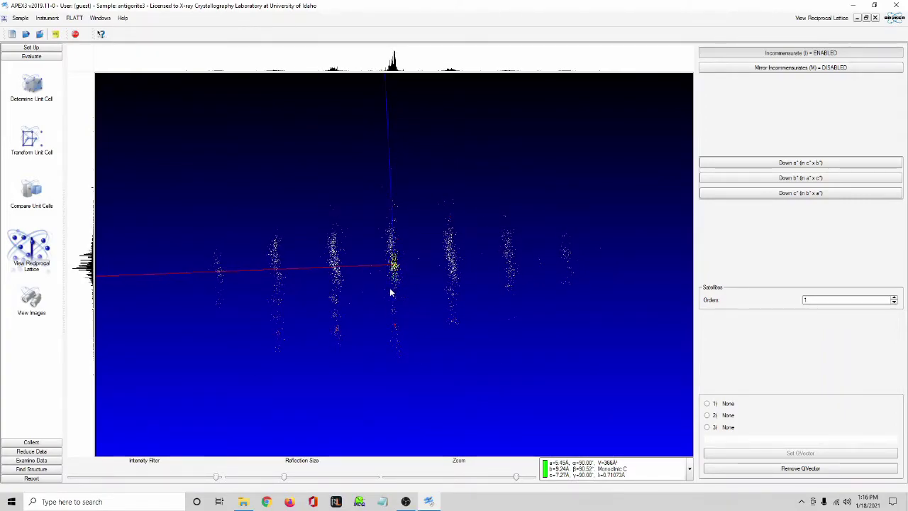
Rotate the folded reflections about Z until a* lies horizontal and c* vertical
{"action": "right_click", "coordinate": [529, 363]}
{"action": "mouse_move", "coordinate": [543, 369]}
{"action": "left_click", "coordinate": [576, 369]}
{"action": "right_click", "coordinate": [580, 373]}
{"action": "left_click", "coordinate": [615, 369]}
{"action": "right_click", "coordinate": [542, 350]}
{"action": "mouse_move", "coordinate": [529, 353]}
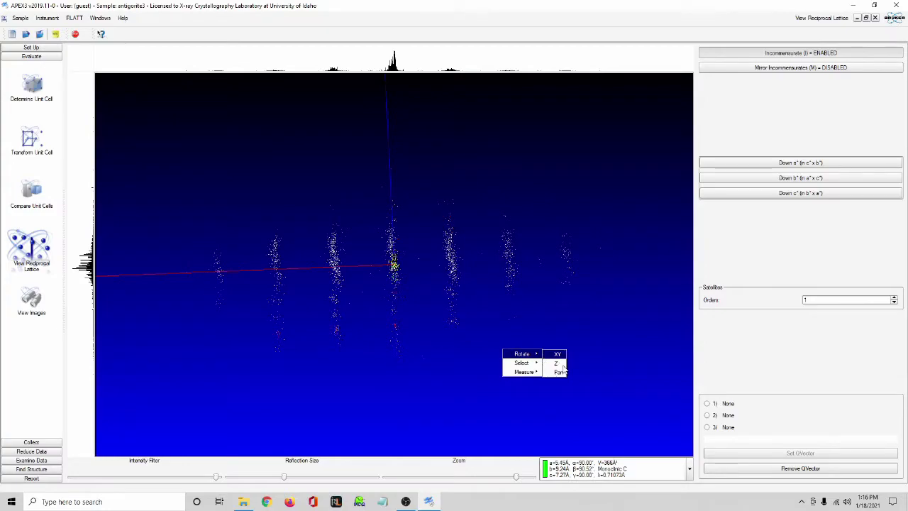
{"action": "left_click", "coordinate": [558, 363]}
{"action": "left_click_drag", "start_coordinate": [436, 322], "coordinate": [475, 319]}
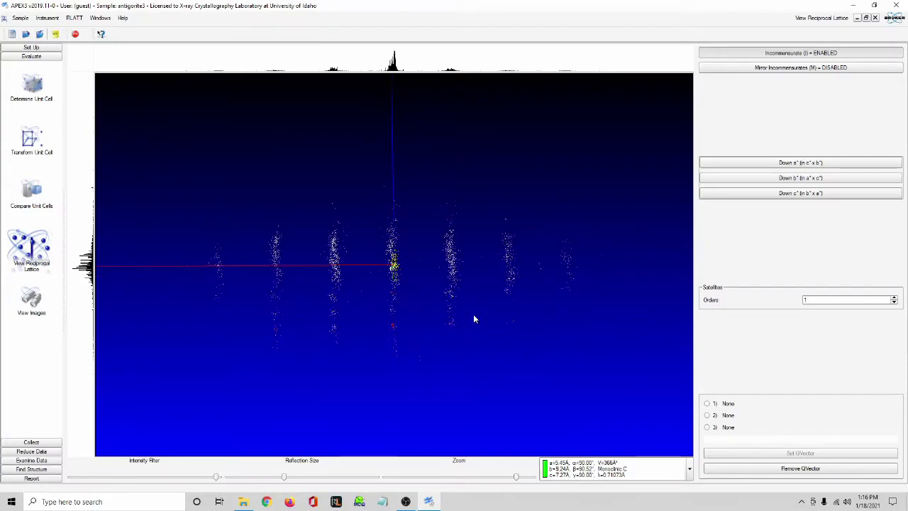
Box-select the offset reflections below and above the central band and add both selections to Group 3
{"action": "right_click", "coordinate": [530, 352]}
{"action": "mouse_move", "coordinate": [551, 367]}
{"action": "left_click", "coordinate": [581, 367]}
{"action": "left_click_drag", "start_coordinate": [210, 290], "coordinate": [597, 389]}
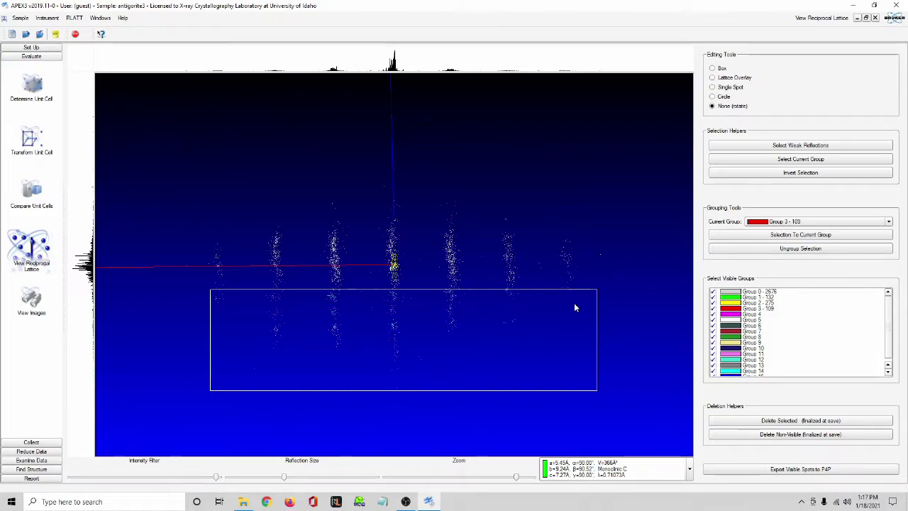
{"action": "left_click", "coordinate": [809, 235]}
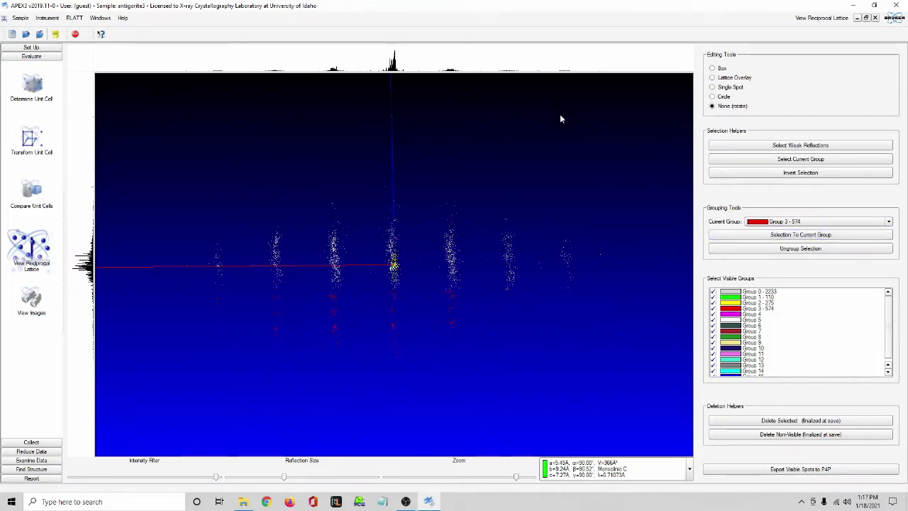
{"action": "left_click_drag", "start_coordinate": [573, 99], "coordinate": [206, 225]}
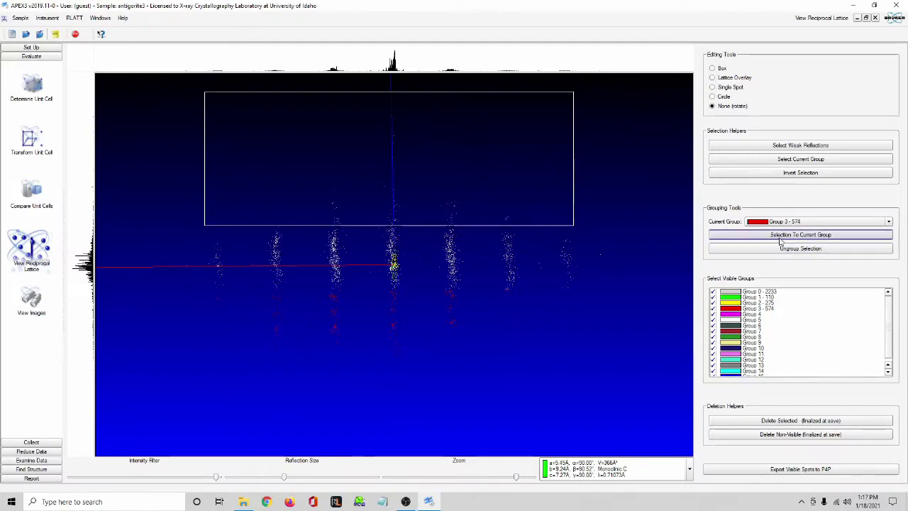
{"action": "left_click", "coordinate": [800, 234]}
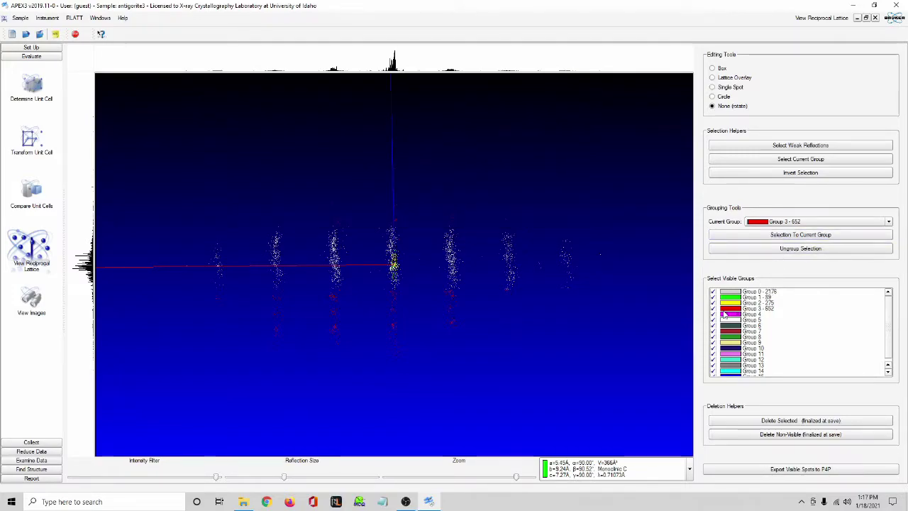
Hide Group 3, disable the incommensurate display and shrink the view to show the full lattice
{"action": "right_click", "coordinate": [479, 359]}
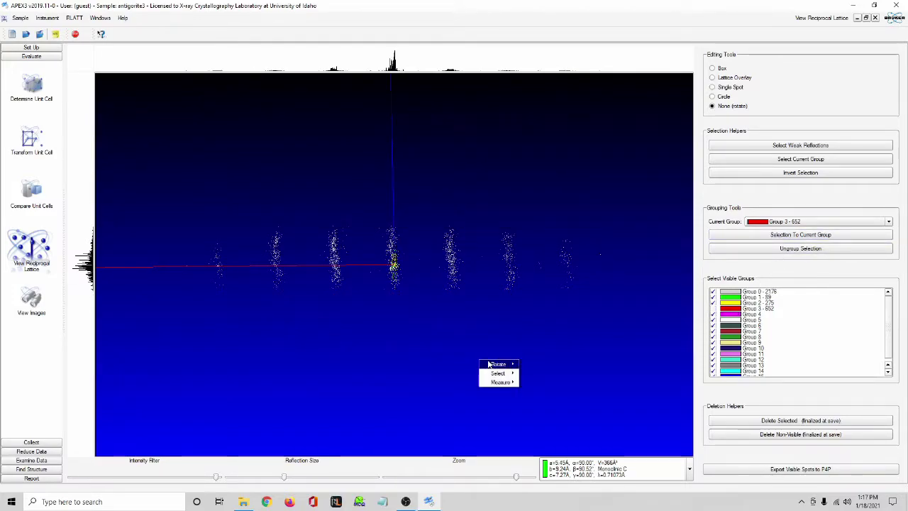
{"action": "left_click", "coordinate": [542, 373]}
{"action": "left_click_drag", "start_coordinate": [474, 153], "coordinate": [525, 163]}
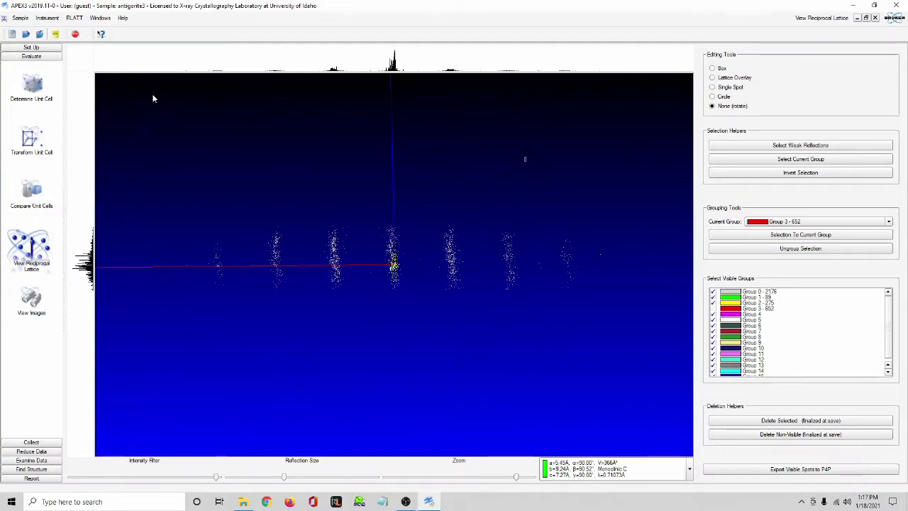
{"action": "left_click", "coordinate": [73, 19]}
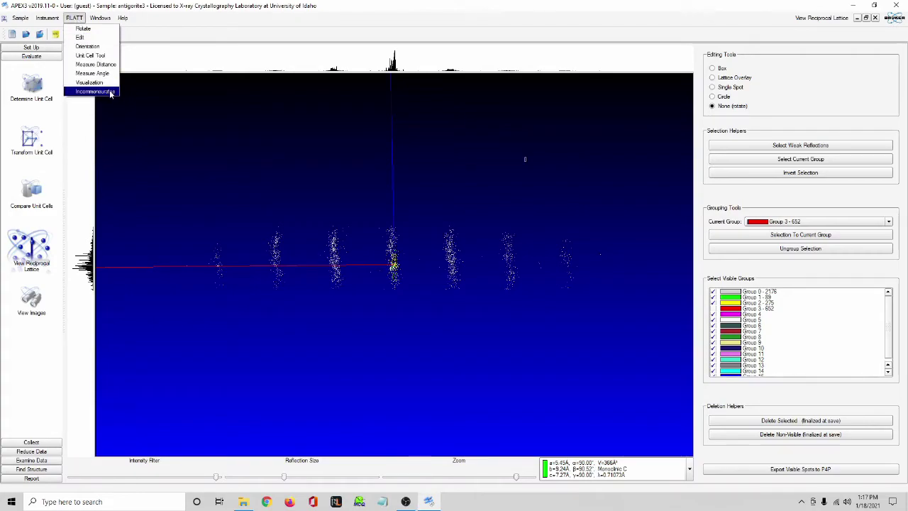
{"action": "left_click", "coordinate": [107, 91]}
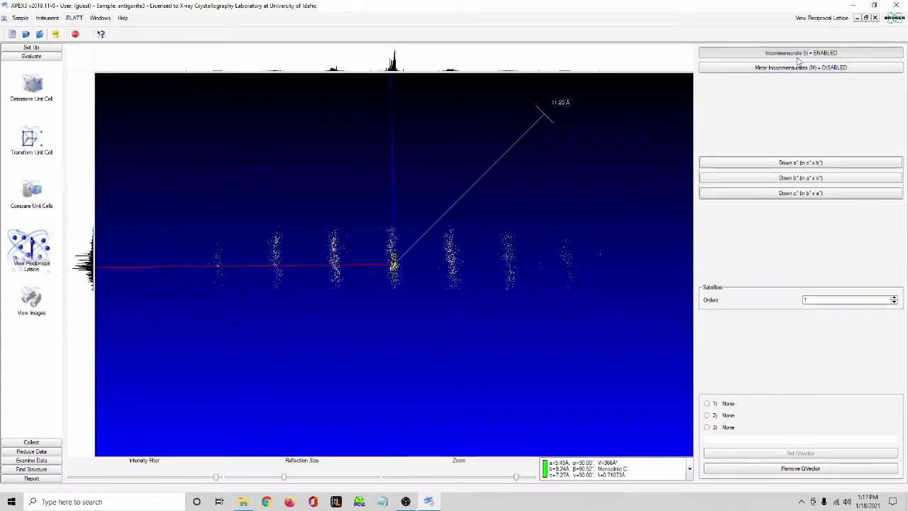
{"action": "left_click_drag", "start_coordinate": [517, 478], "coordinate": [458, 477]}
Rotate the full lattice about XY until the view looks down c*, examining the reflections left without Group 3
{"action": "right_click", "coordinate": [506, 299]}
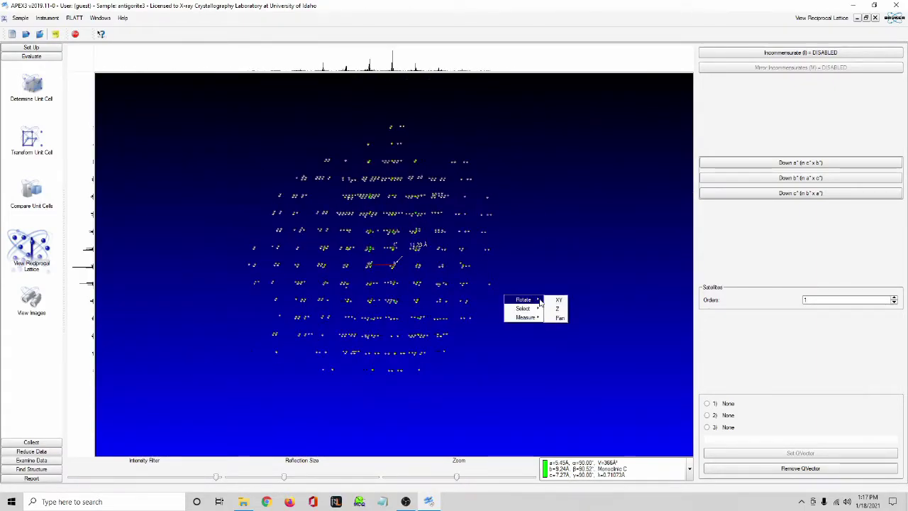
{"action": "left_click", "coordinate": [556, 300]}
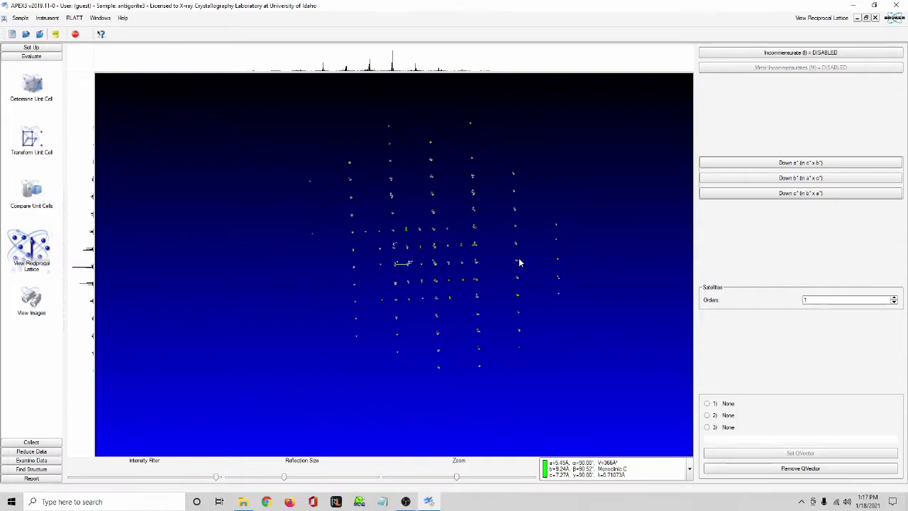
{"action": "left_click_drag", "start_coordinate": [461, 479], "coordinate": [481, 477]}
{"action": "left_click_drag", "start_coordinate": [545, 381], "coordinate": [399, 162]}
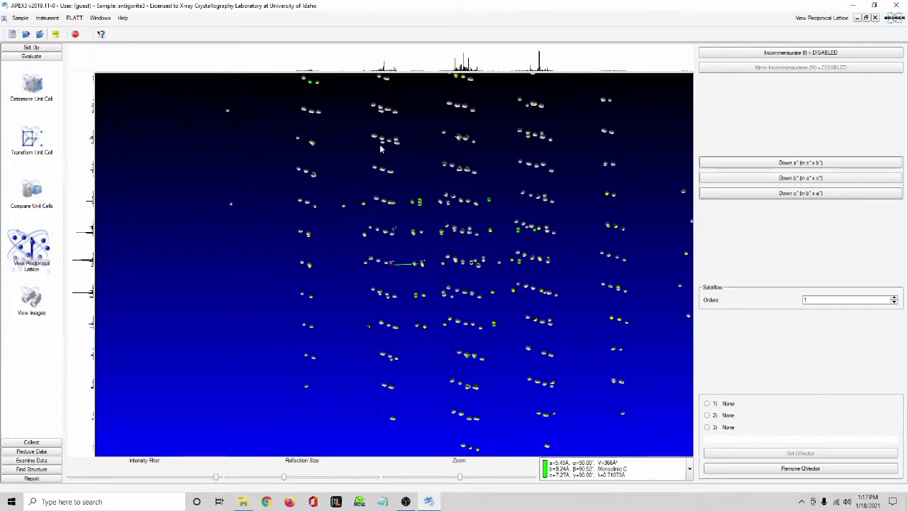
{"action": "mouse_move", "coordinate": [550, 274]}
{"action": "left_mouse_down"}
{"action": "mouse_move", "coordinate": [560, 279]}
{"action": "mouse_move", "coordinate": [472, 232]}
{"action": "mouse_move", "coordinate": [544, 264]}
{"action": "mouse_move", "coordinate": [321, 249]}
{"action": "mouse_move", "coordinate": [448, 206]}
{"action": "mouse_move", "coordinate": [552, 234]}
{"action": "mouse_move", "coordinate": [464, 310]}
{"action": "mouse_move", "coordinate": [511, 330]}
{"action": "mouse_move", "coordinate": [436, 318]}
{"action": "mouse_move", "coordinate": [442, 328]}
{"action": "left_mouse_up"}
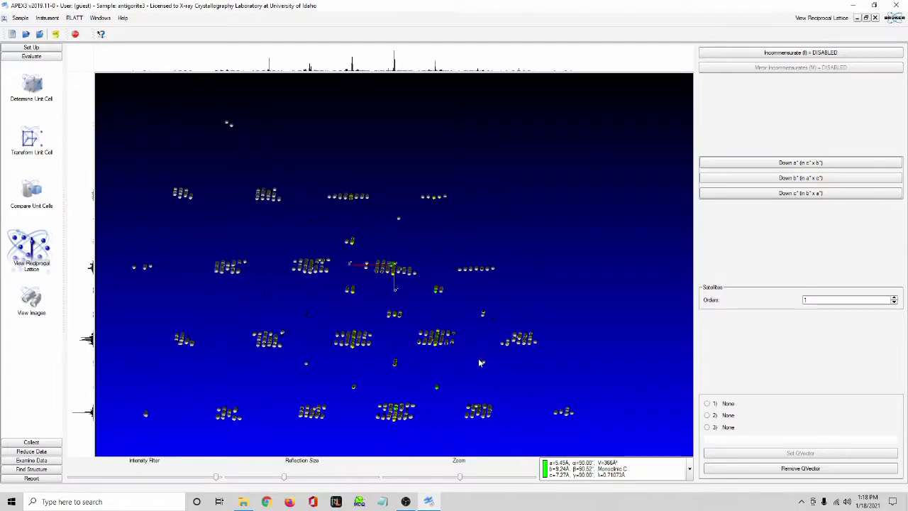
Pan the lattice up and rotate it about Z until a* is horizontal and b* vertical
{"action": "right_click", "coordinate": [481, 363]}
{"action": "left_click", "coordinate": [535, 383]}
{"action": "left_click_drag", "start_coordinate": [535, 387], "coordinate": [468, 306]}
{"action": "right_click", "coordinate": [470, 305]}
{"action": "left_click", "coordinate": [519, 319]}
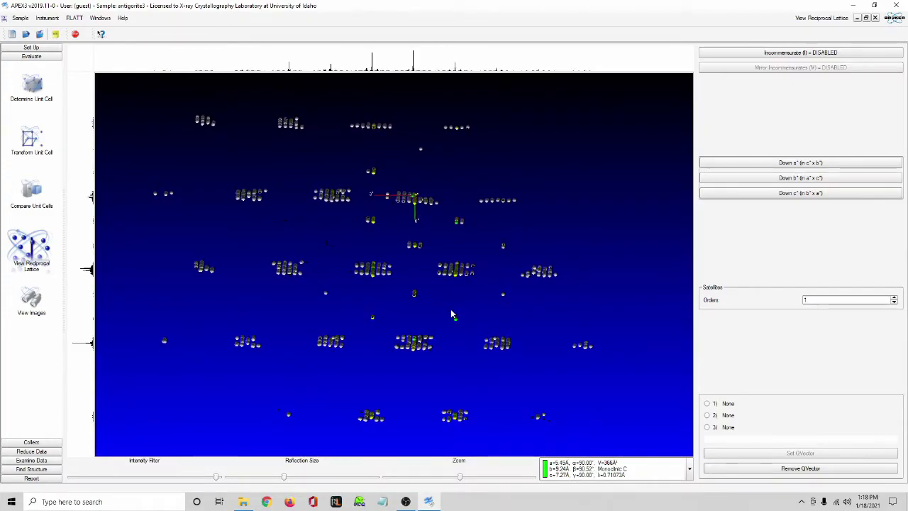
{"action": "right_click", "coordinate": [451, 310]}
{"action": "left_click", "coordinate": [501, 325]}
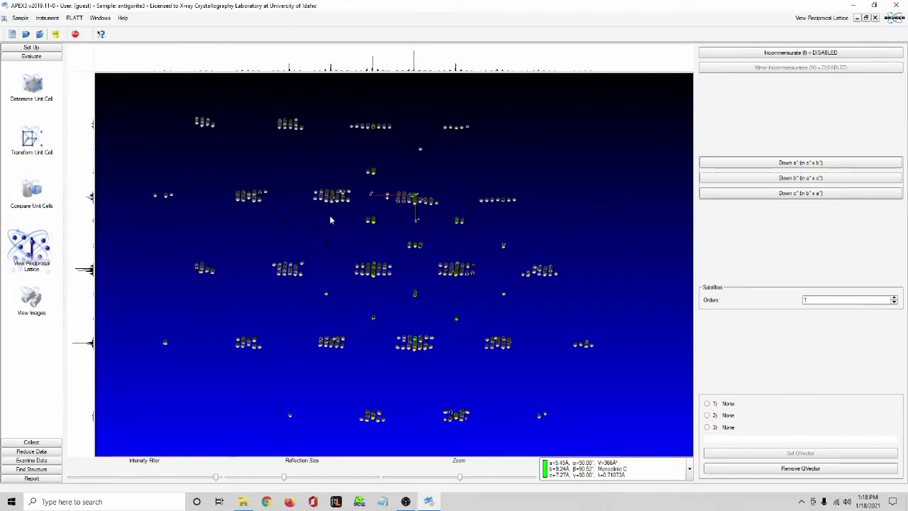
Make Group 2 current and add the reflections on the origin column and its neighbour along a*, selected with the lattice overlay
{"action": "right_click", "coordinate": [312, 126]}
{"action": "mouse_move", "coordinate": [325, 141]}
{"action": "left_click", "coordinate": [379, 158]}
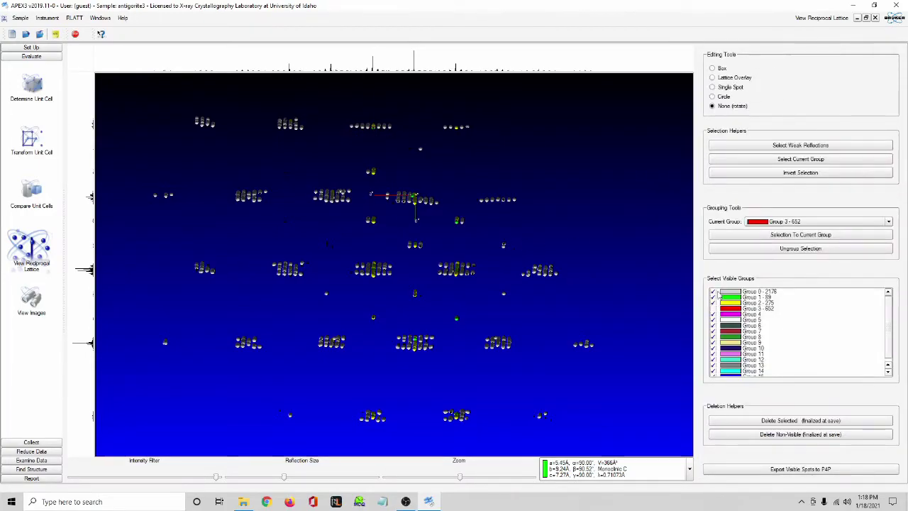
{"action": "left_click", "coordinate": [794, 222]}
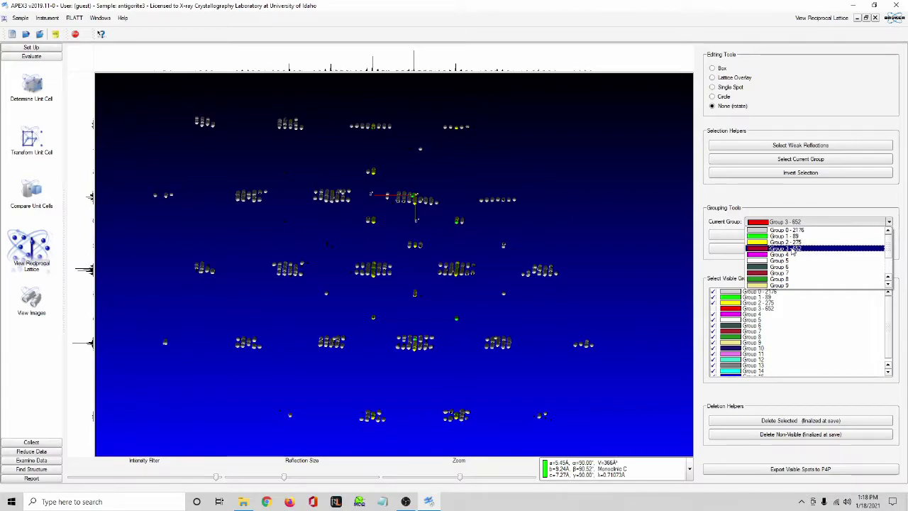
{"action": "left_click", "coordinate": [800, 243]}
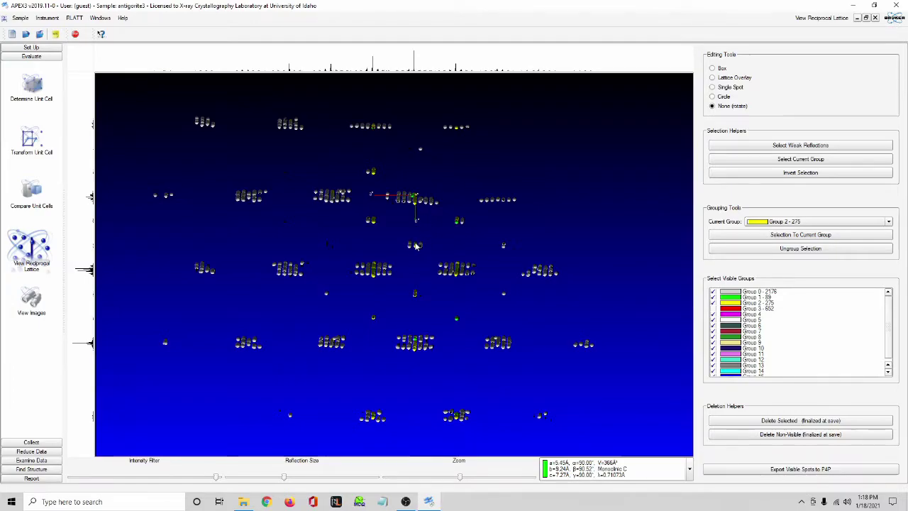
{"action": "left_click_drag", "start_coordinate": [417, 247], "coordinate": [375, 247]}
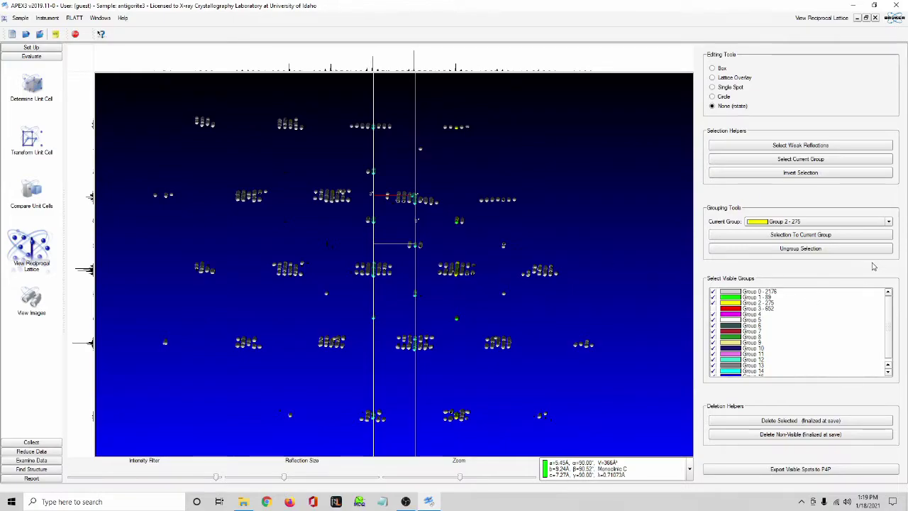
{"action": "left_click", "coordinate": [834, 235]}
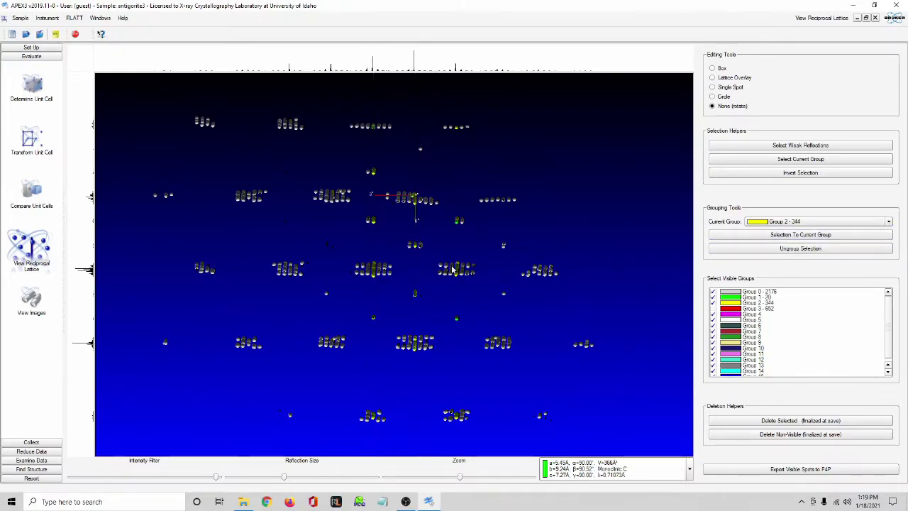
Extend Group 2 with the reflections on the next two main columns along a*, selected with the lattice overlay
{"action": "left_click_drag", "start_coordinate": [374, 273], "coordinate": [333, 273]}
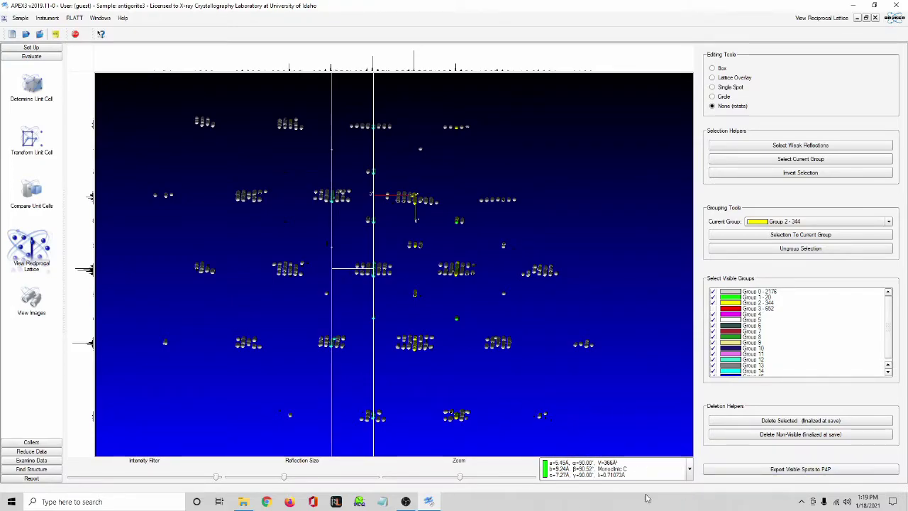
{"action": "left_click", "coordinate": [821, 235]}
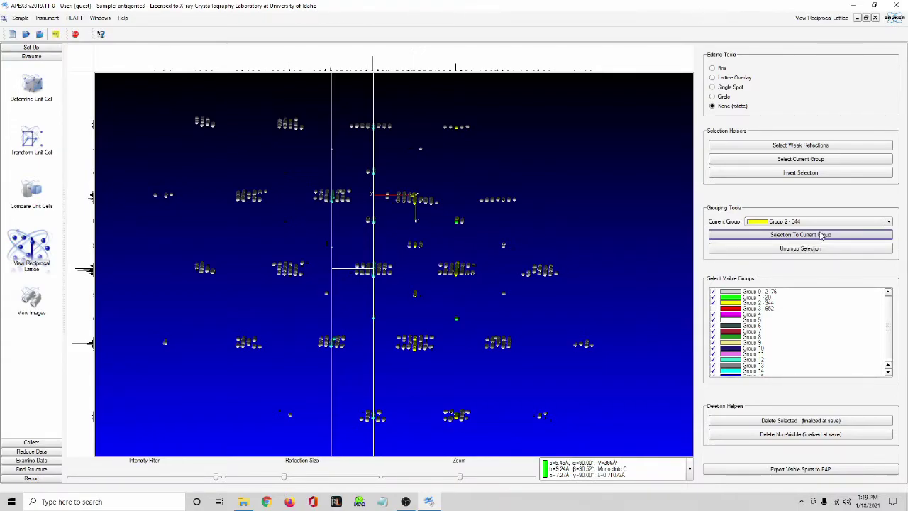
{"action": "left_click_drag", "start_coordinate": [332, 199], "coordinate": [291, 200]}
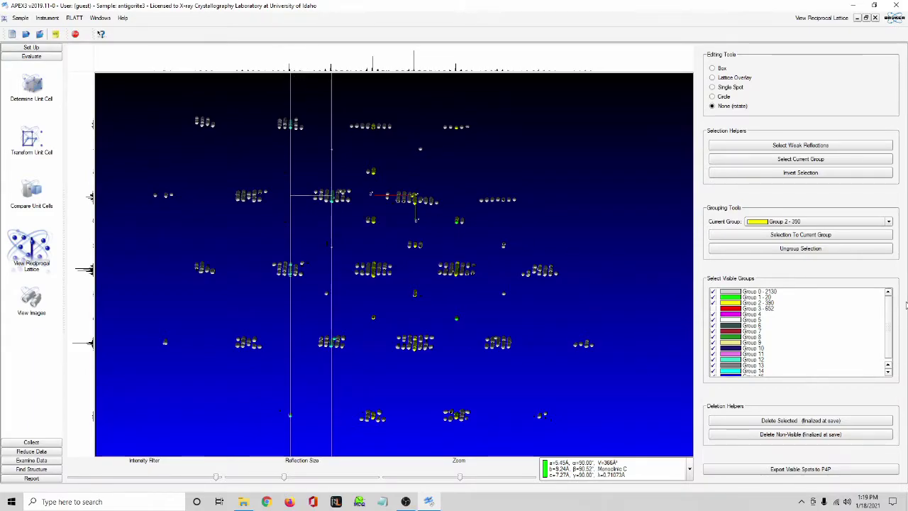
{"action": "left_click", "coordinate": [796, 235]}
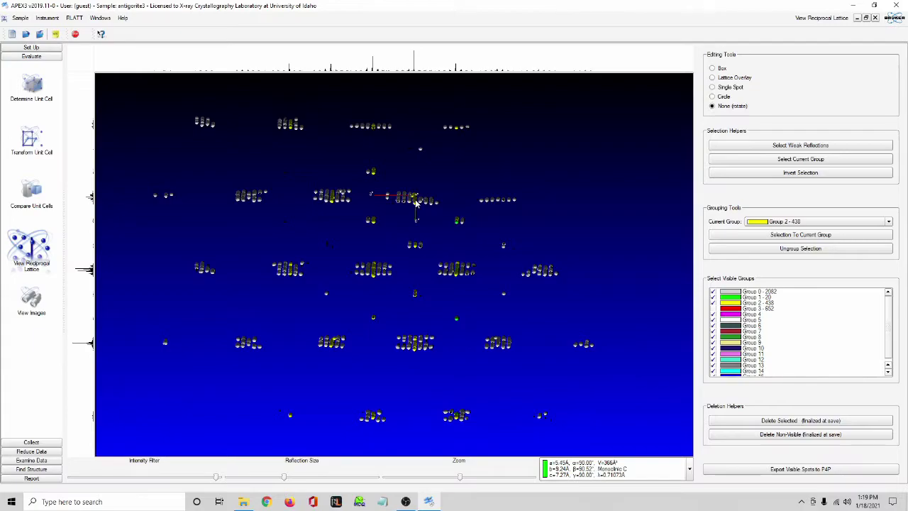
Try to fit the lattice overlay to the origin column and its neighbour opposite to a*
{"action": "left_click_drag", "start_coordinate": [415, 203], "coordinate": [458, 204]}
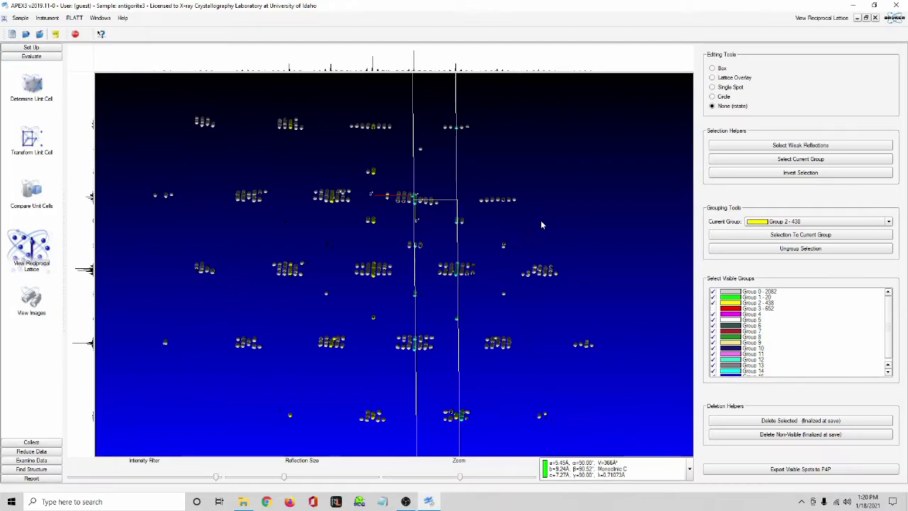
{"action": "left_click", "coordinate": [382, 237]}
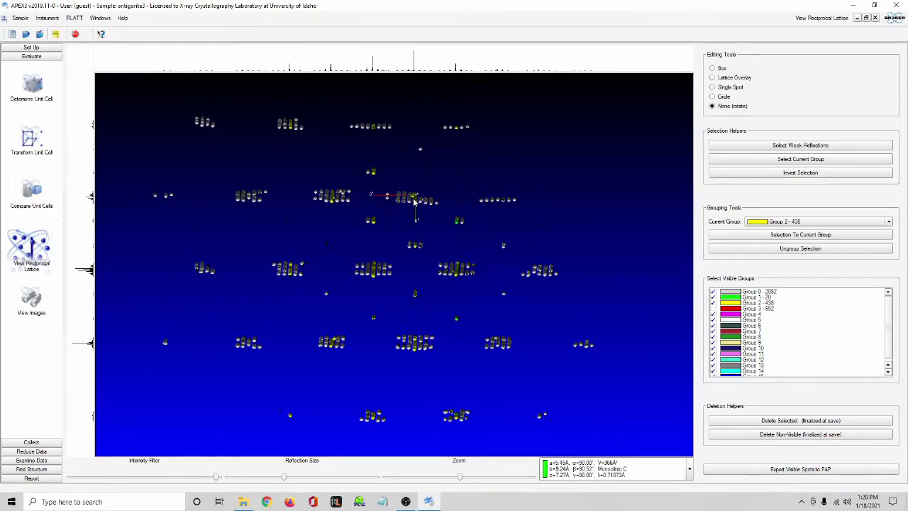
{"action": "left_click_drag", "start_coordinate": [415, 200], "coordinate": [459, 204]}
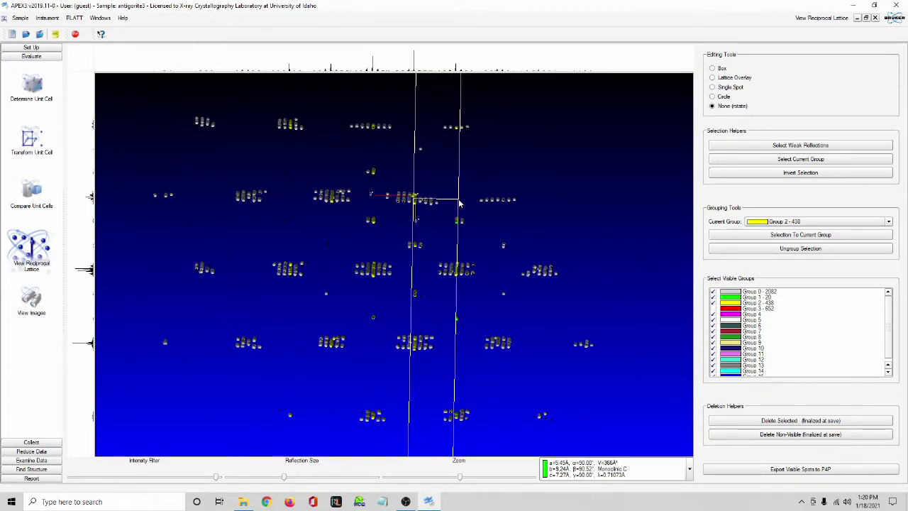
{"action": "left_click_drag", "start_coordinate": [460, 204], "coordinate": [458, 203]}
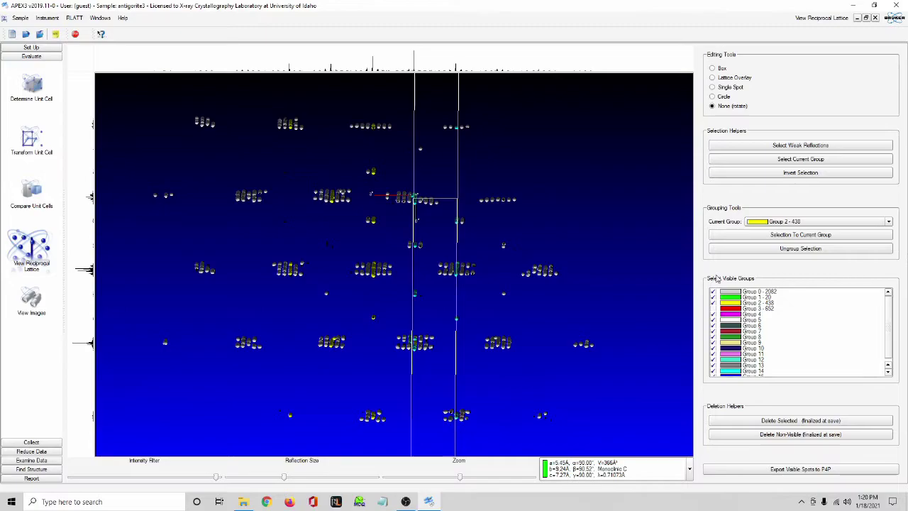
Pan the lattice along a* and fine-tune its rotation until the reflection columns line up down c*
{"action": "right_click", "coordinate": [461, 247]}
{"action": "mouse_move", "coordinate": [505, 215]}
{"action": "left_mouse_down"}
{"action": "mouse_move", "coordinate": [542, 223]}
{"action": "mouse_move", "coordinate": [511, 216]}
{"action": "mouse_move", "coordinate": [444, 240]}
{"action": "mouse_move", "coordinate": [368, 216]}
{"action": "left_mouse_up"}
{"action": "right_click", "coordinate": [511, 217]}
{"action": "mouse_move", "coordinate": [535, 221]}
{"action": "left_click", "coordinate": [567, 239]}
{"action": "right_click", "coordinate": [410, 252]}
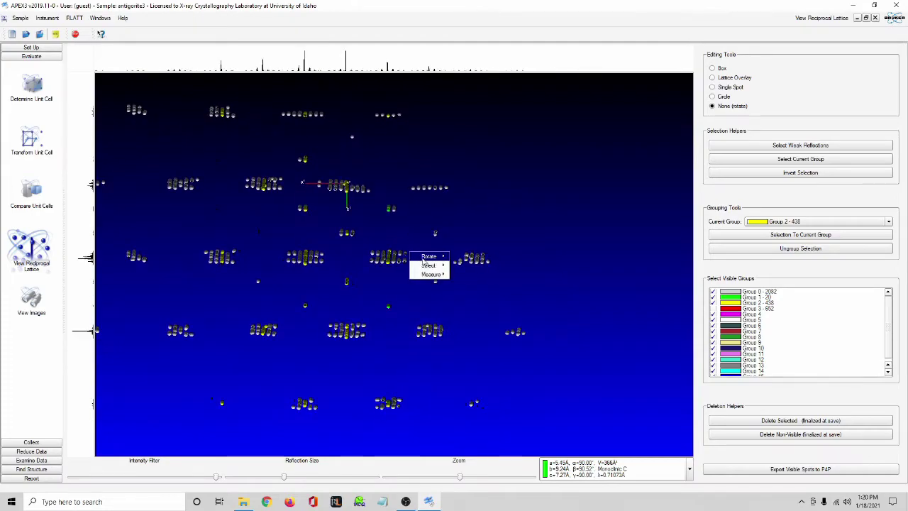
{"action": "left_click", "coordinate": [459, 271]}
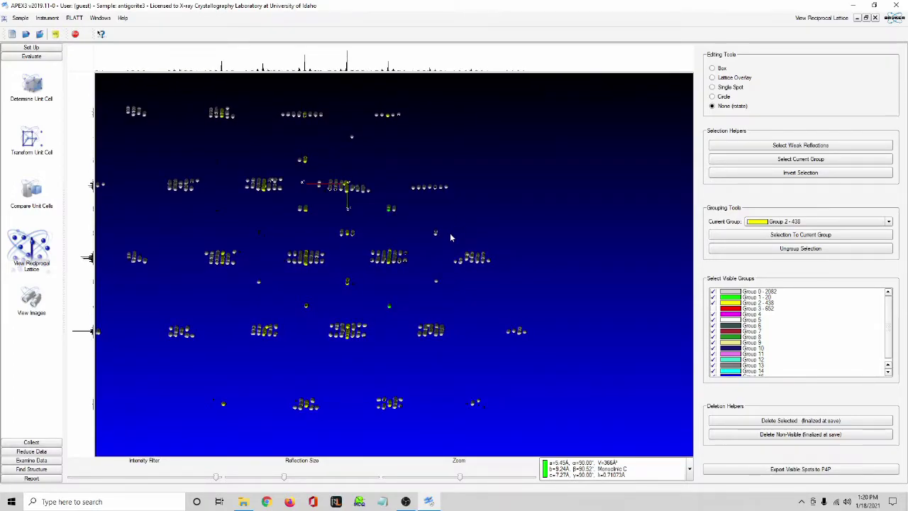
{"action": "right_click", "coordinate": [450, 238]}
{"action": "left_click", "coordinate": [496, 240]}
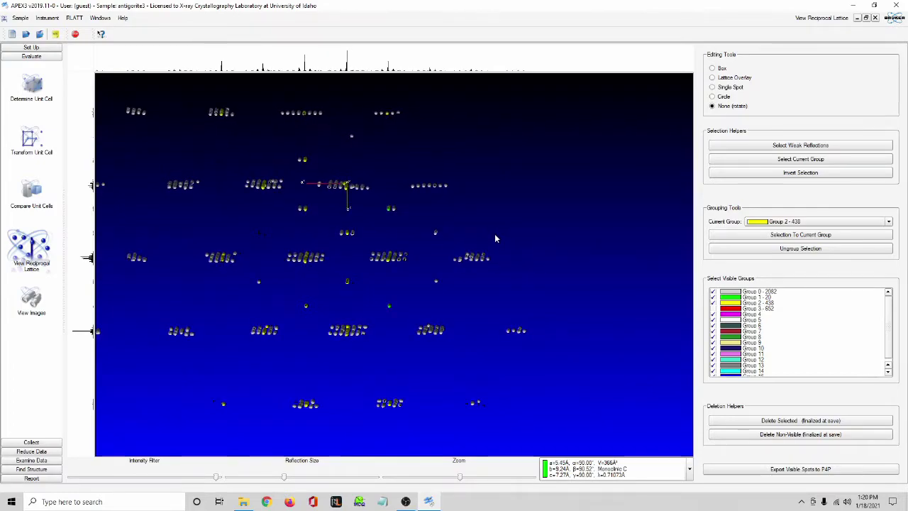
Add the reflections on the origin column and the next two main columns opposite to a* to Group 2, selected with the lattice overlay
{"action": "right_click", "coordinate": [474, 246]}
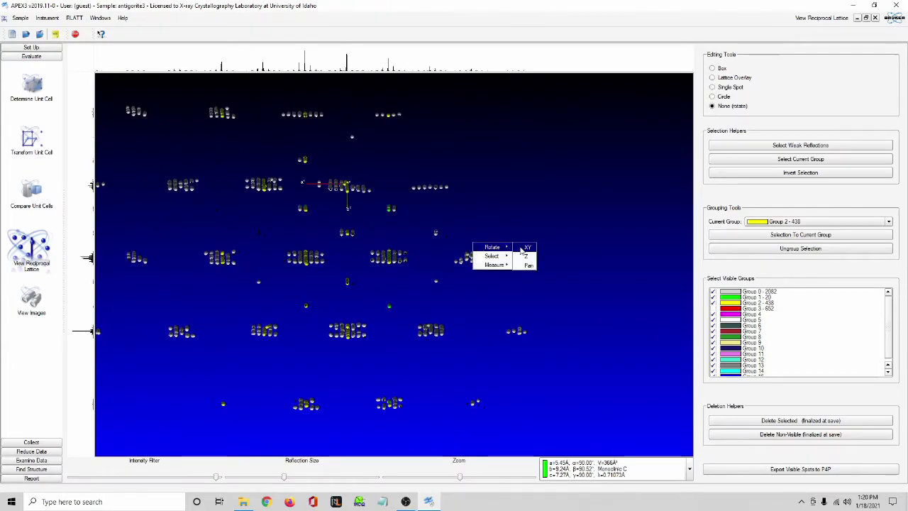
{"action": "mouse_move", "coordinate": [499, 256]}
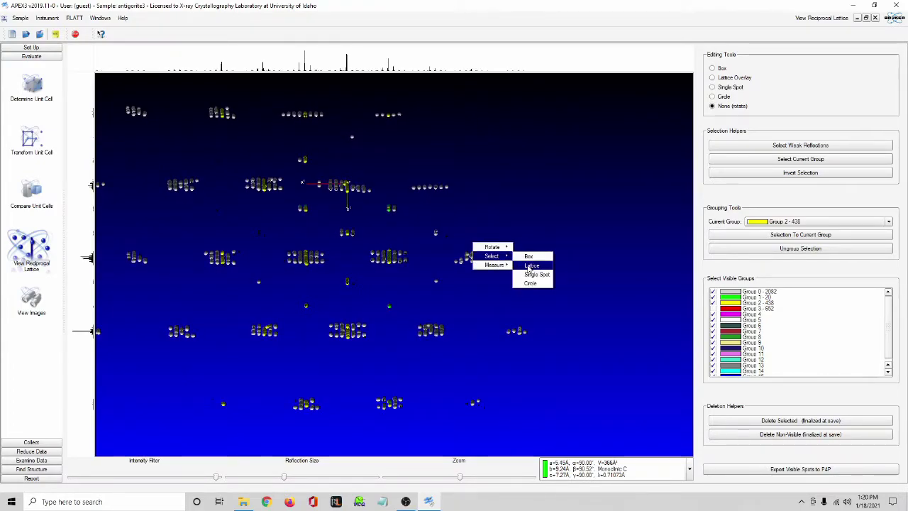
{"action": "left_click", "coordinate": [531, 265]}
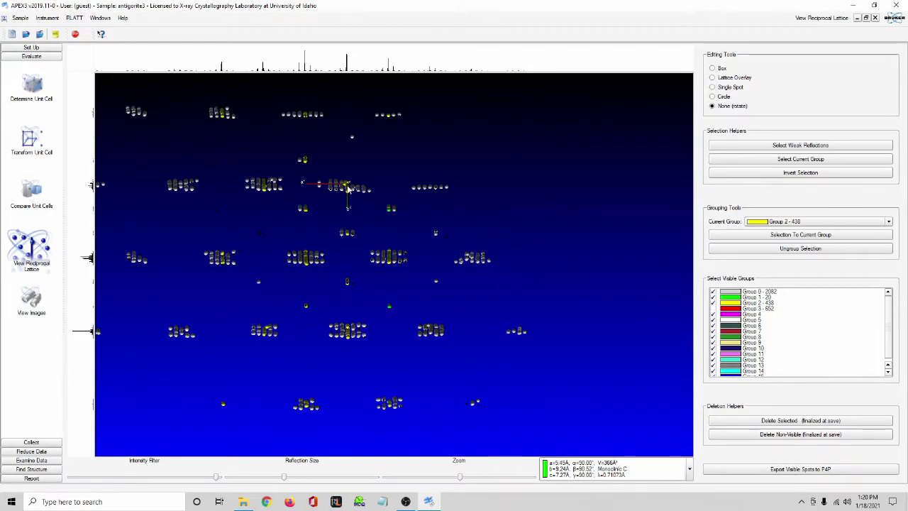
{"action": "left_click_drag", "start_coordinate": [346, 187], "coordinate": [390, 190]}
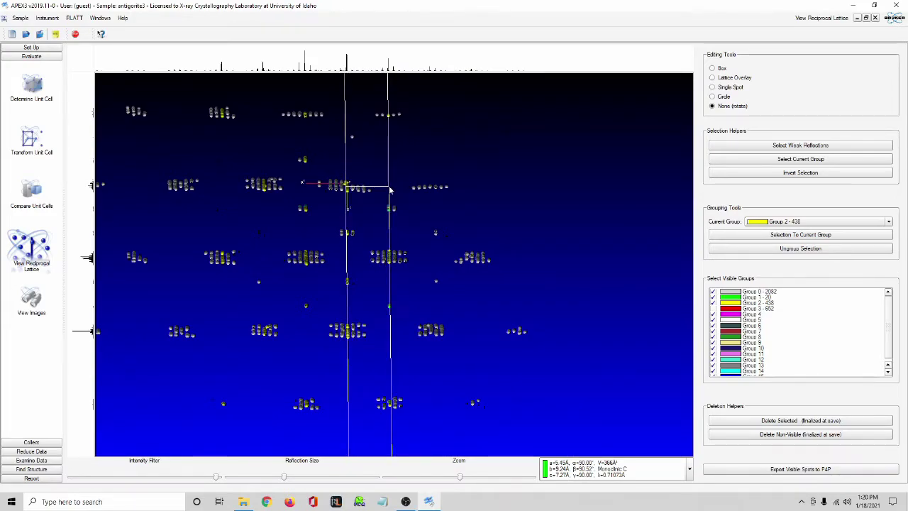
{"action": "left_click_drag", "start_coordinate": [390, 190], "coordinate": [389, 190]}
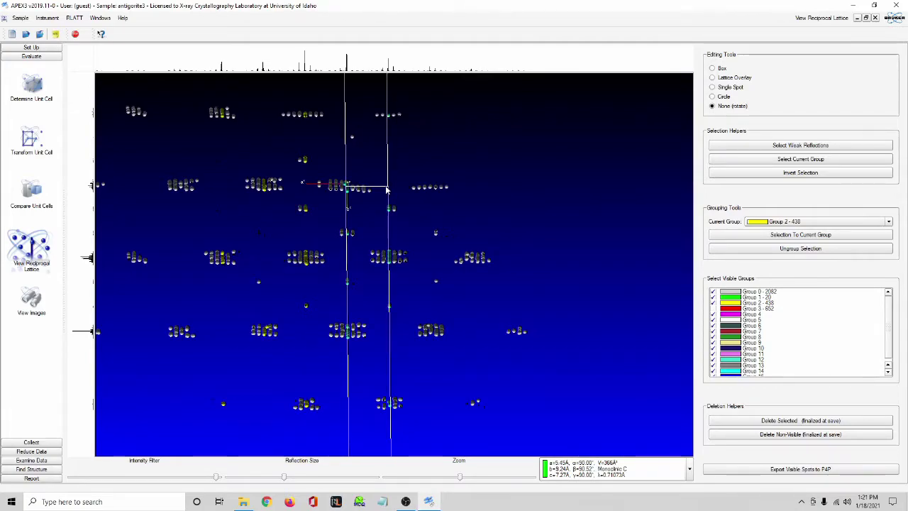
{"action": "left_click", "coordinate": [776, 239]}
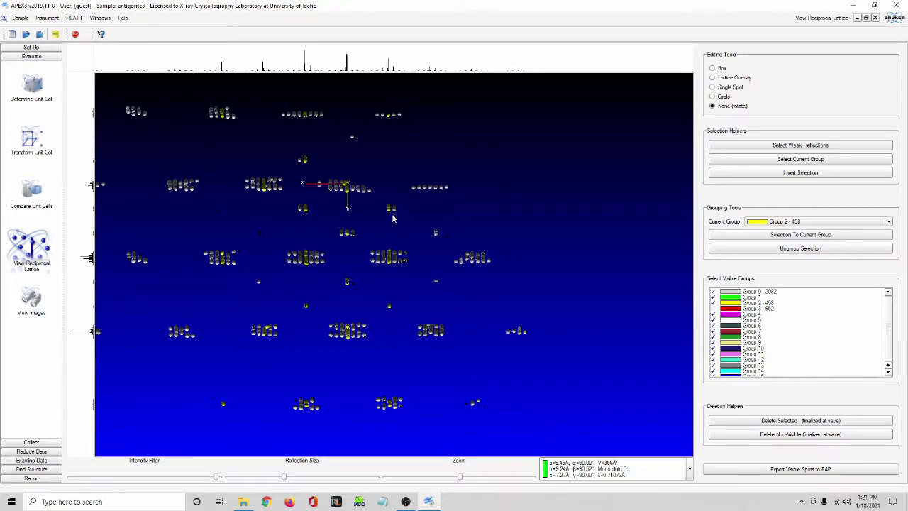
{"action": "mouse_move", "coordinate": [391, 205]}
{"action": "left_mouse_down"}
{"action": "mouse_move", "coordinate": [430, 201]}
{"action": "mouse_move", "coordinate": [432, 212]}
{"action": "left_mouse_up"}
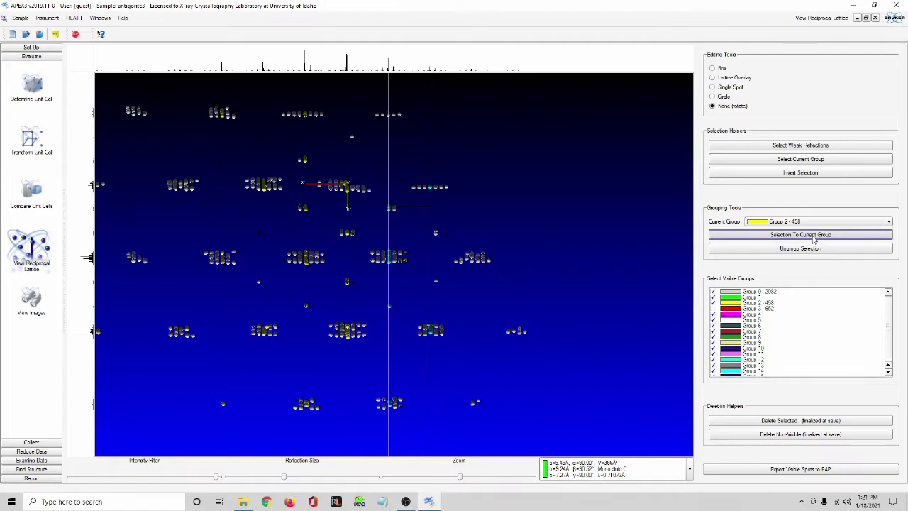
{"action": "left_click", "coordinate": [723, 233]}
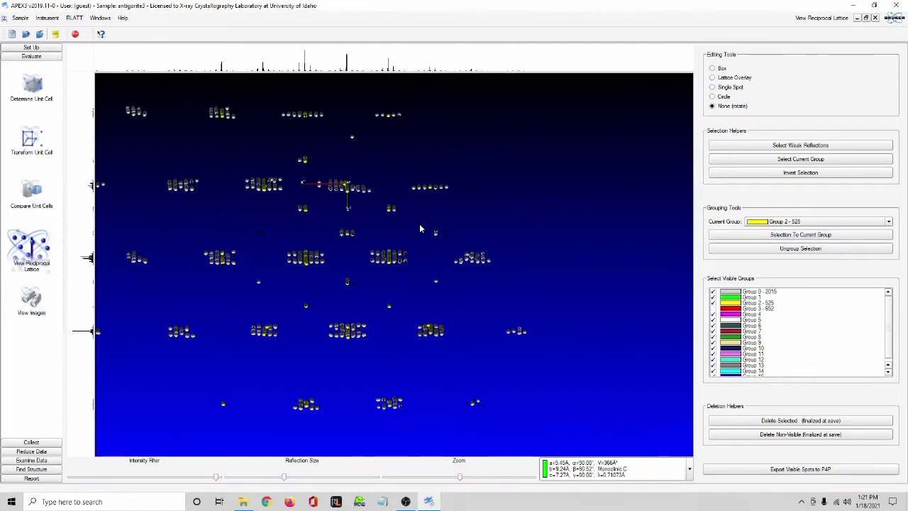
{"action": "right_click", "coordinate": [360, 228]}
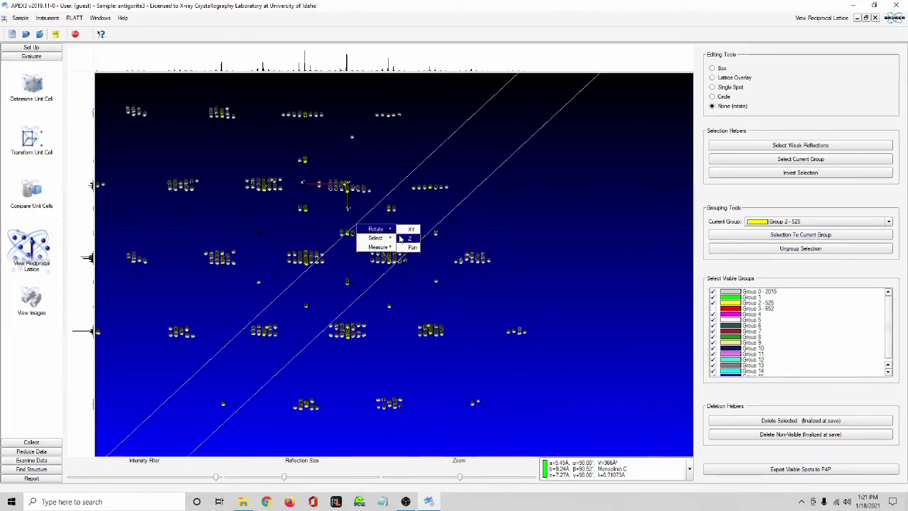
{"action": "left_click", "coordinate": [491, 188]}
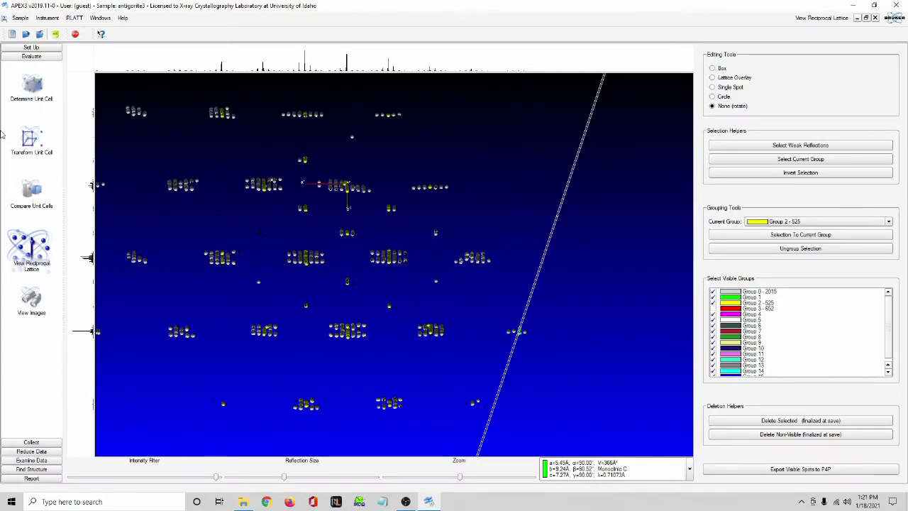
{"action": "left_click", "coordinate": [31, 89]}
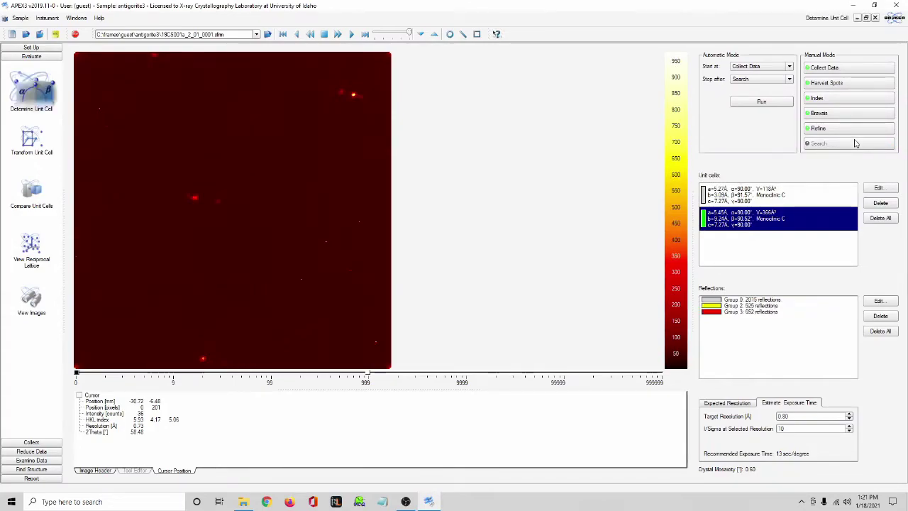
{"action": "left_click", "coordinate": [856, 131]}
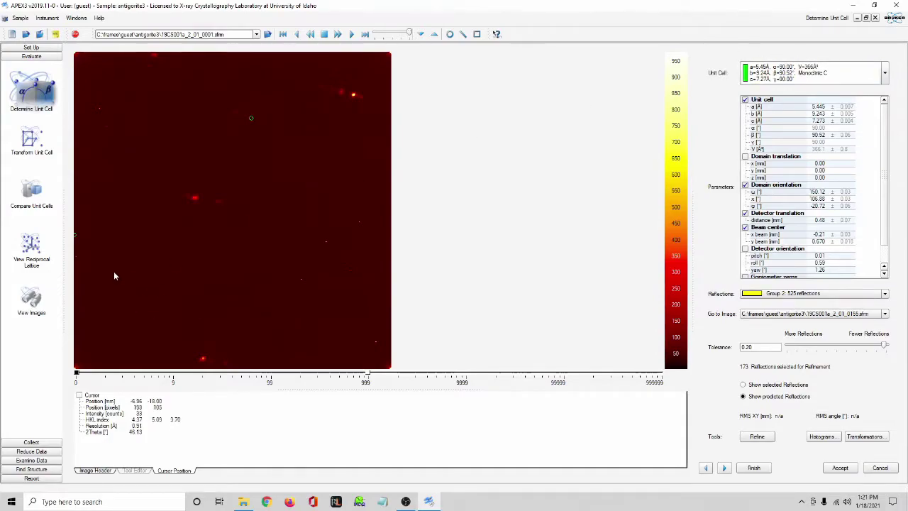
Hide Group 0 in the reciprocal lattice view and reassign the visible Group 2 reflections to Group 1 using a box selection
{"action": "left_click", "coordinate": [31, 252]}
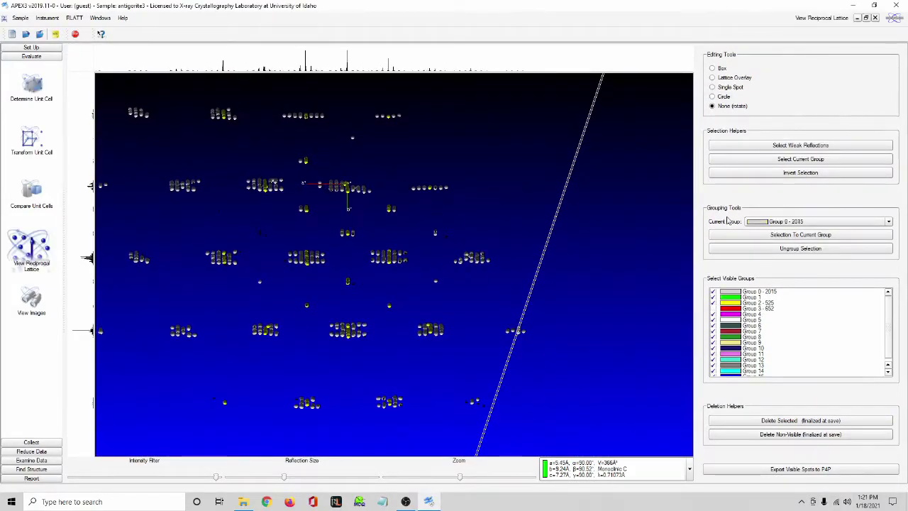
{"action": "left_click", "coordinate": [713, 292]}
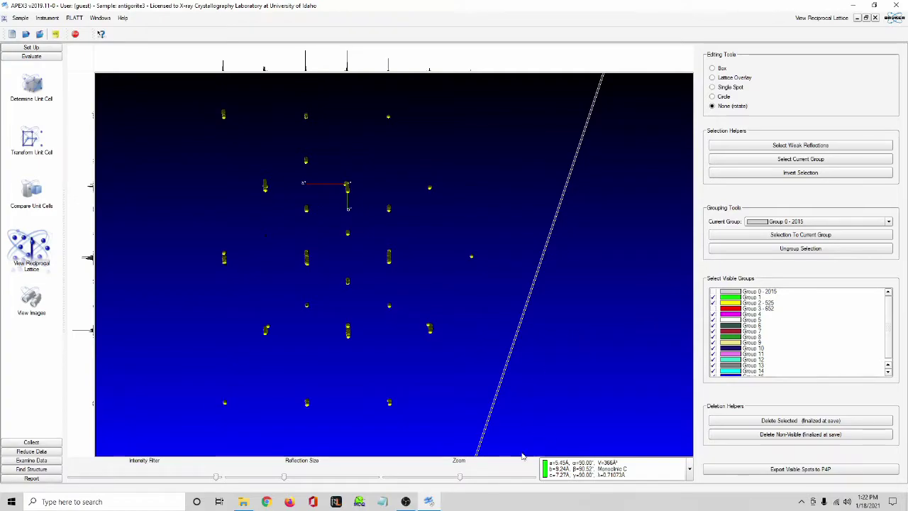
{"action": "left_click_drag", "start_coordinate": [461, 477], "coordinate": [450, 477]}
{"action": "right_click", "coordinate": [523, 375]}
{"action": "mouse_move", "coordinate": [555, 389]}
{"action": "left_click", "coordinate": [530, 257]}
{"action": "left_click_drag", "start_coordinate": [516, 139], "coordinate": [200, 415]}
{"action": "left_click", "coordinate": [815, 222]}
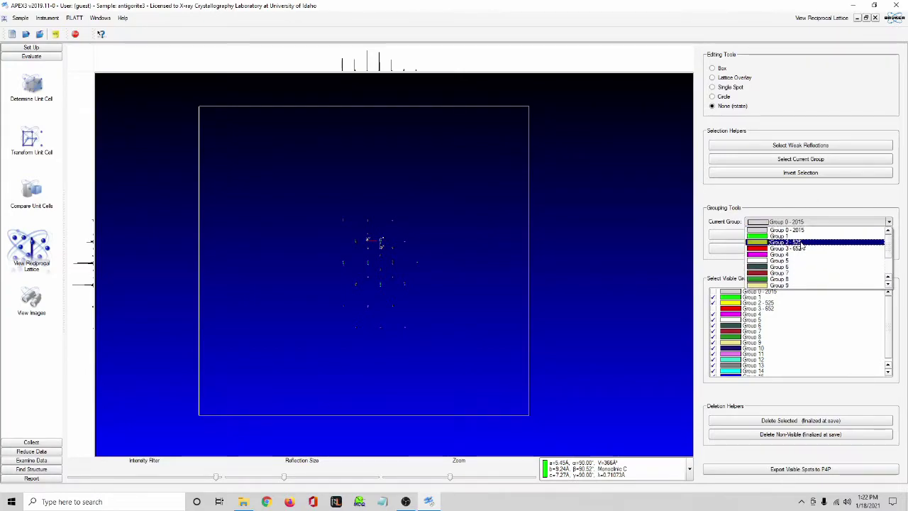
{"action": "left_click", "coordinate": [806, 238]}
{"action": "left_click", "coordinate": [802, 235]}
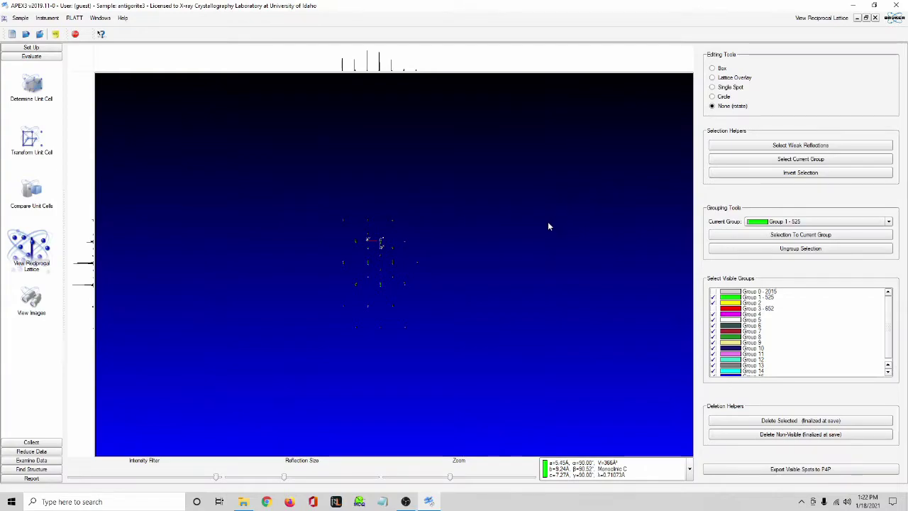
{"action": "left_click", "coordinate": [714, 309]}
Refine the larger monoclinic C unit cell against the Group 1 reflections over several cycles and accept the refined cell
{"action": "left_click", "coordinate": [31, 85]}
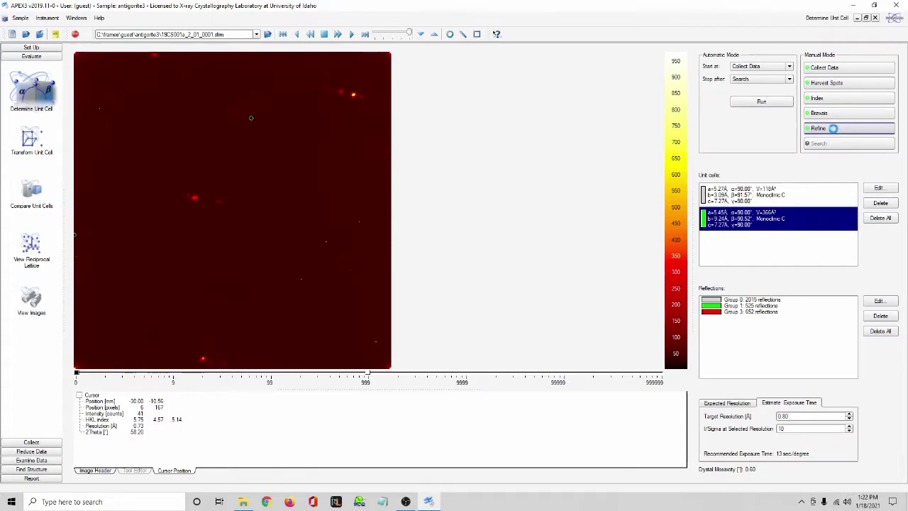
{"action": "left_click", "coordinate": [758, 436]}
{"action": "left_click", "coordinate": [762, 441]}
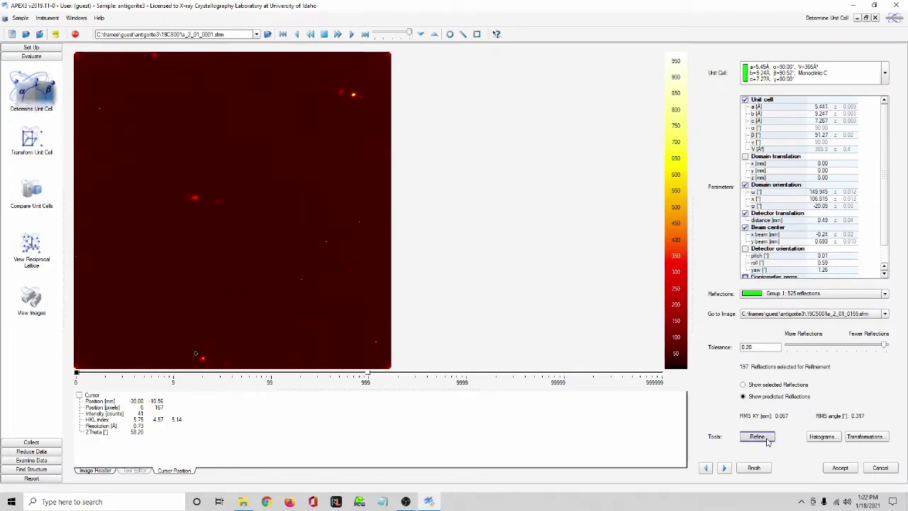
{"action": "left_click", "coordinate": [766, 437]}
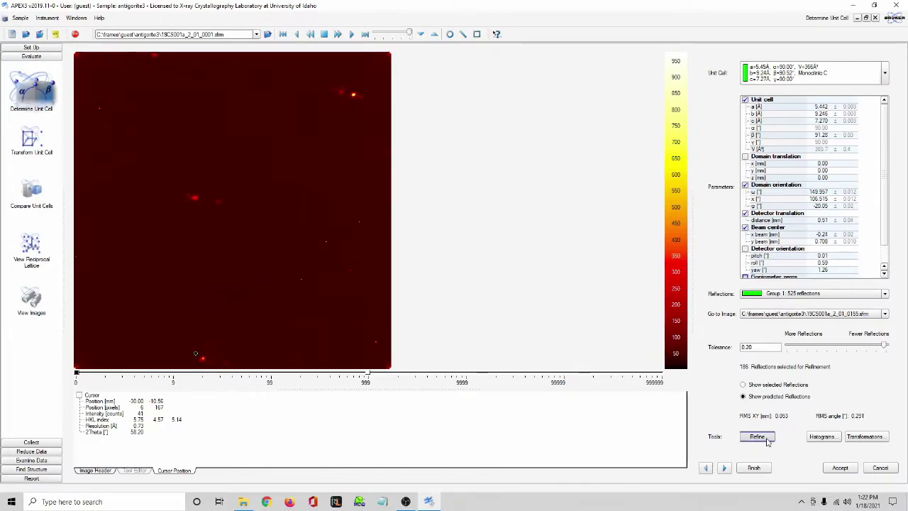
{"action": "left_click", "coordinate": [767, 437]}
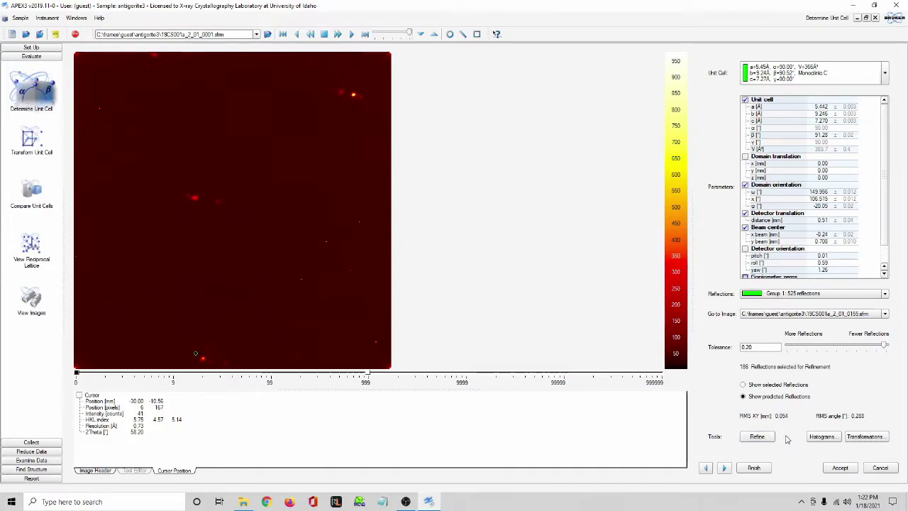
{"action": "left_click", "coordinate": [854, 470]}
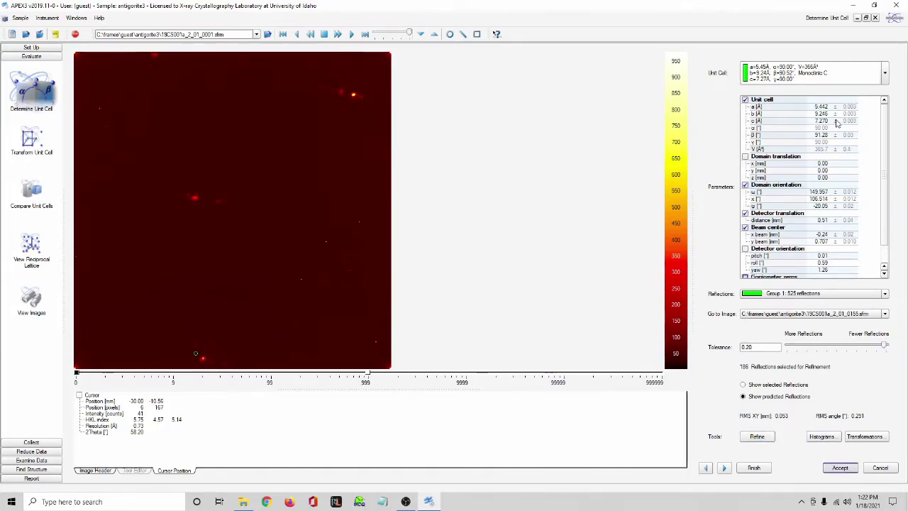
{"action": "left_click", "coordinate": [840, 468]}
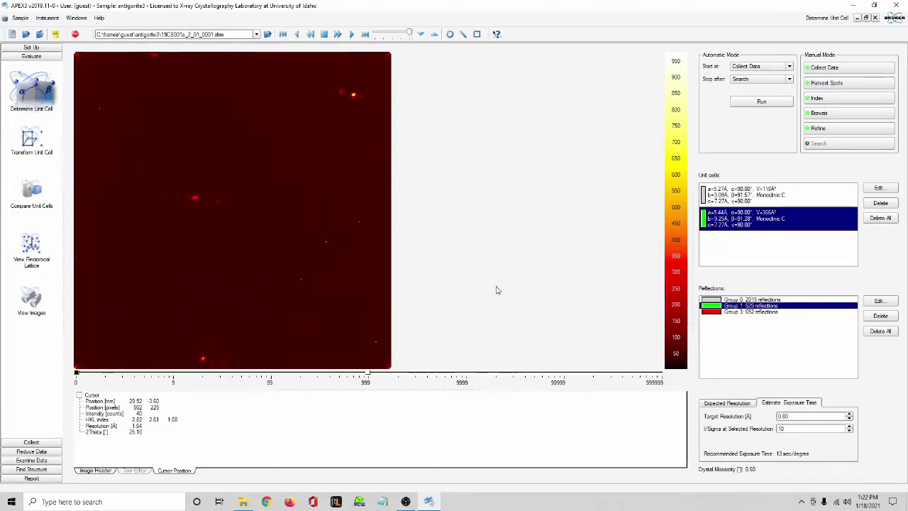
Enable the incommensurate display for the reciprocal lattice, keeping mirrored incommensurates disabled
{"action": "left_click", "coordinate": [31, 252]}
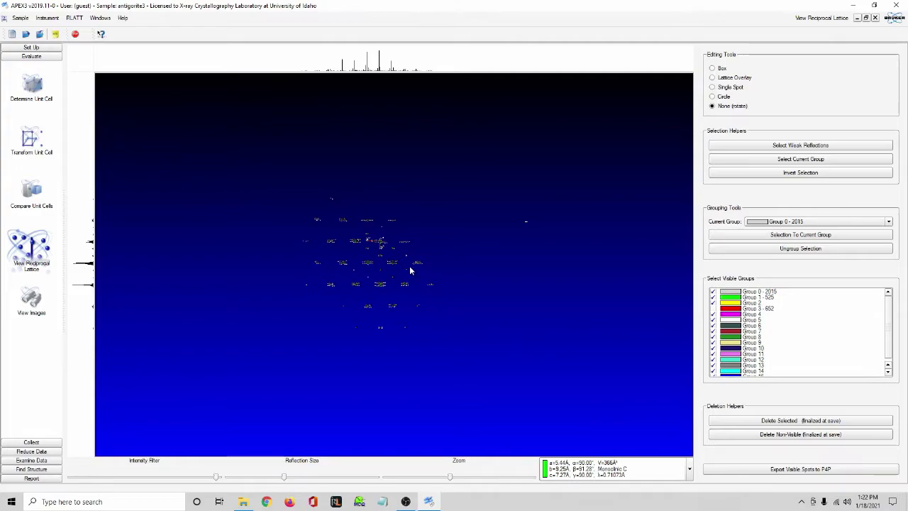
{"action": "right_click", "coordinate": [420, 387]}
{"action": "mouse_move", "coordinate": [447, 392]}
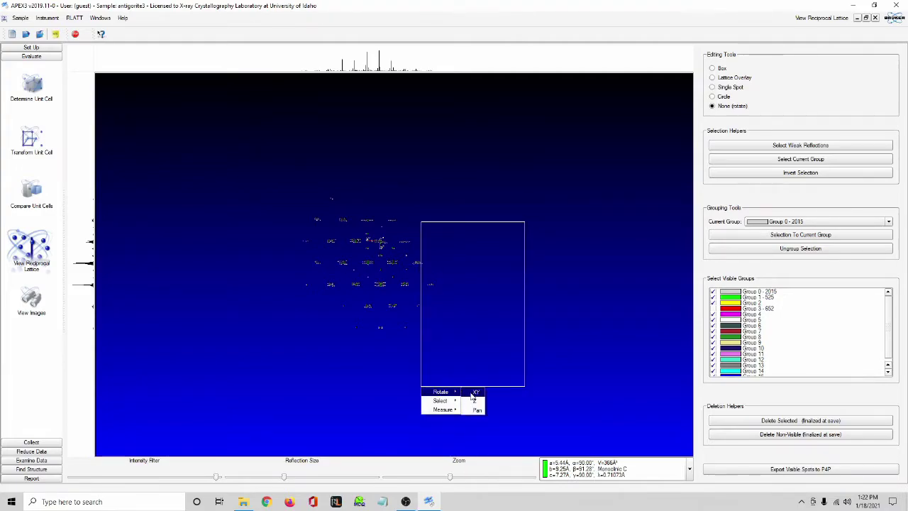
{"action": "left_click", "coordinate": [477, 393]}
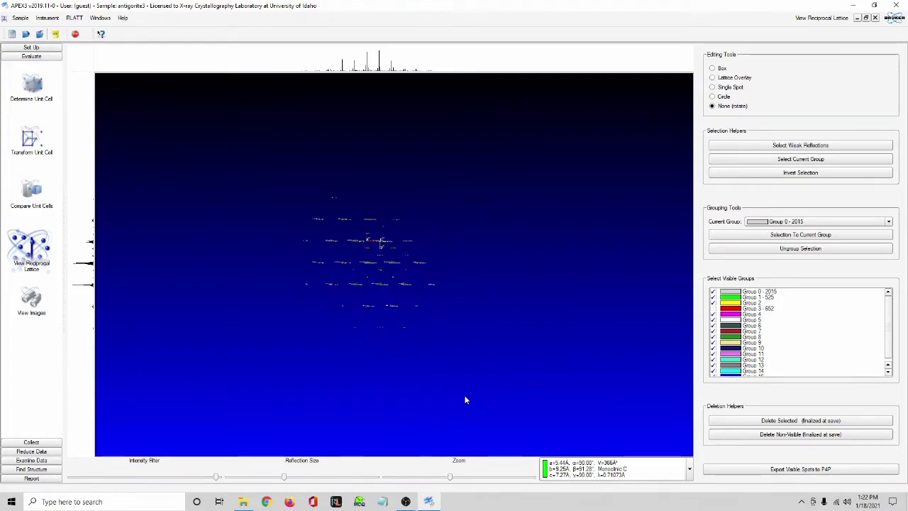
{"action": "left_click_drag", "start_coordinate": [459, 479], "coordinate": [456, 481]}
{"action": "left_click", "coordinate": [74, 18]}
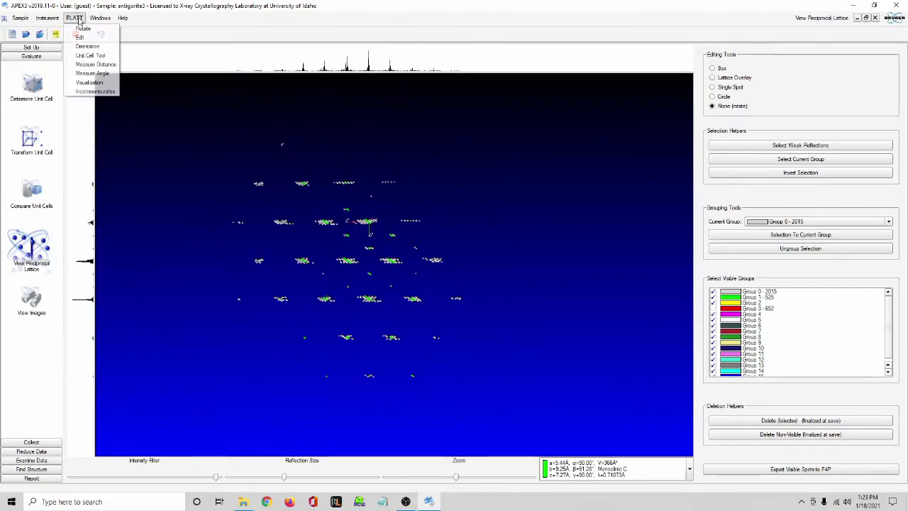
{"action": "left_click", "coordinate": [99, 90]}
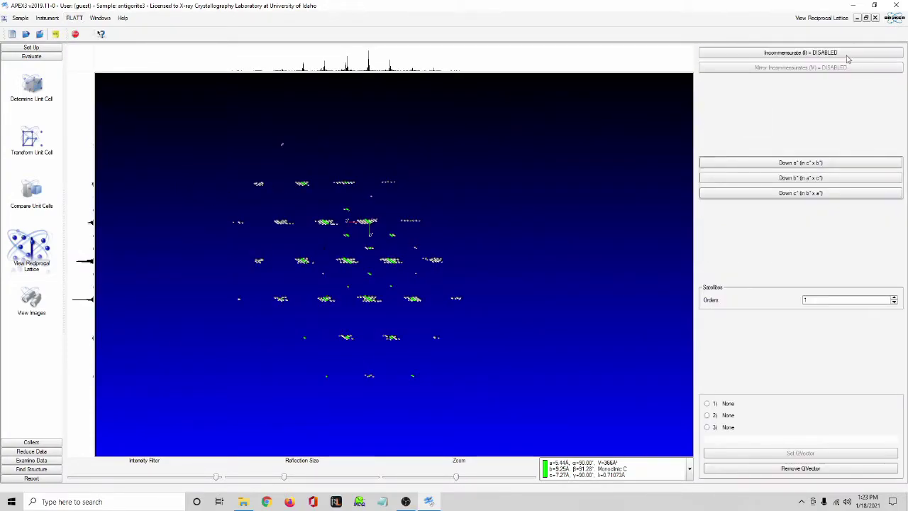
{"action": "left_click", "coordinate": [844, 53]}
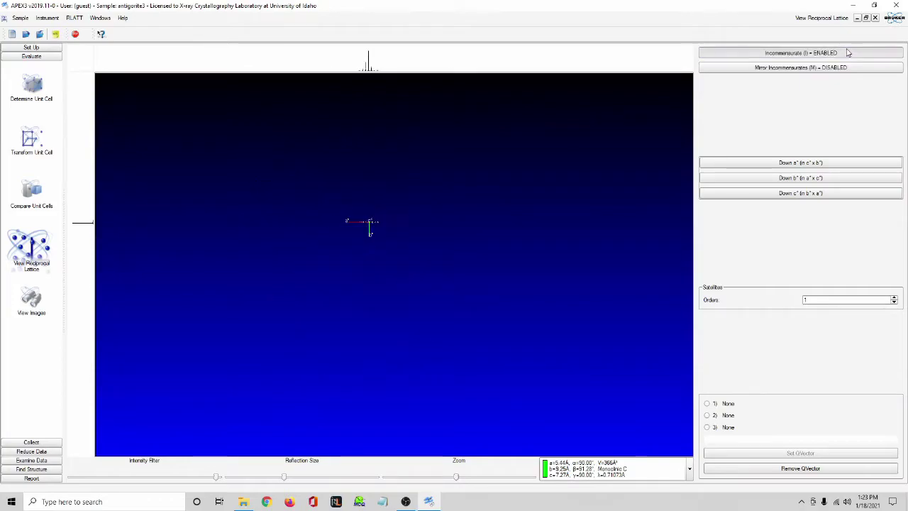
Examine the satellite clusters along a* around the origin in the incommensurate display, enlarged and seen with c* upright
{"action": "left_click", "coordinate": [465, 477]}
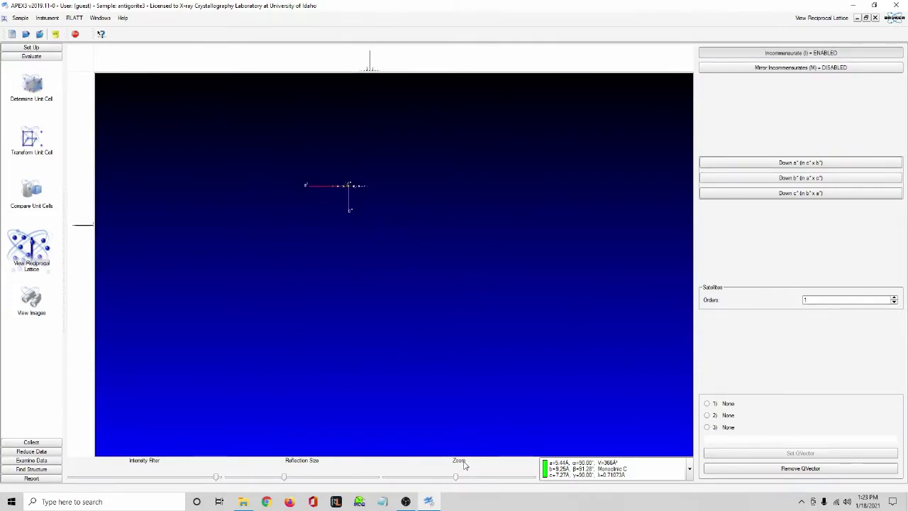
{"action": "right_click", "coordinate": [434, 247]}
{"action": "left_click", "coordinate": [485, 265]}
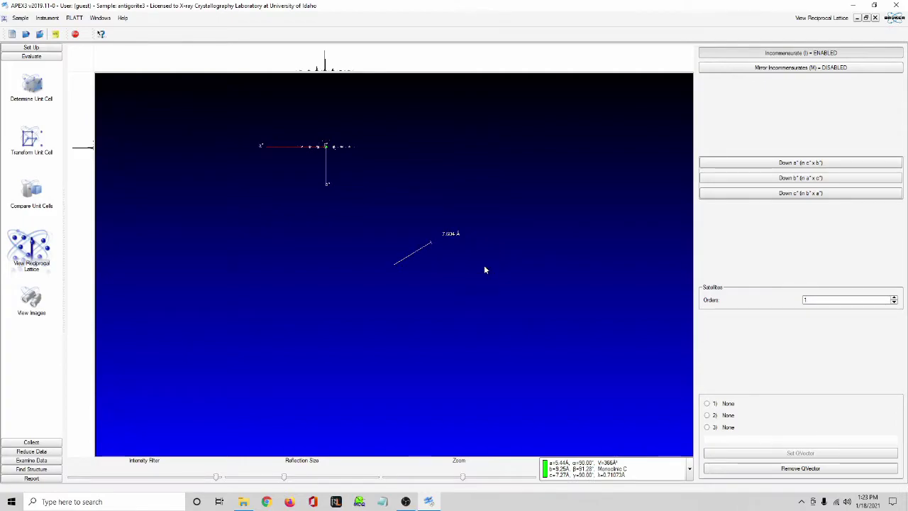
{"action": "left_click_drag", "start_coordinate": [324, 159], "coordinate": [511, 343]}
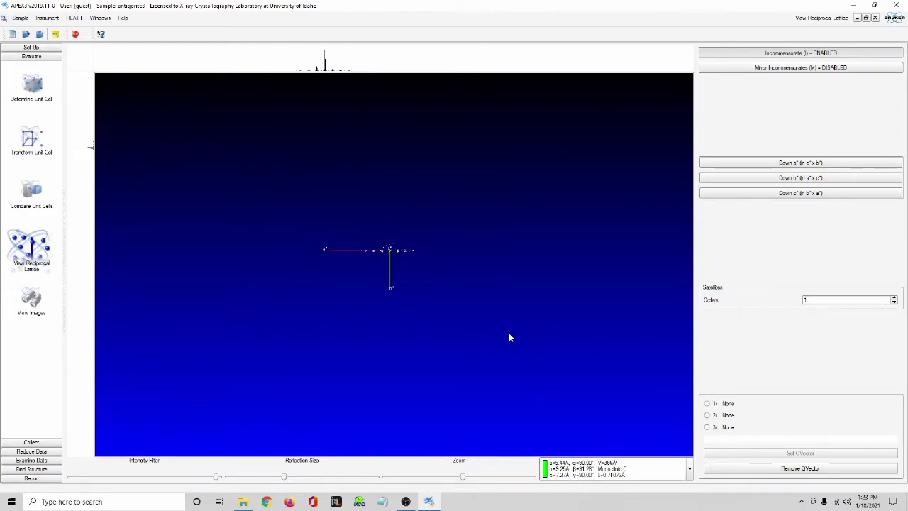
{"action": "left_click_drag", "start_coordinate": [464, 479], "coordinate": [501, 478]}
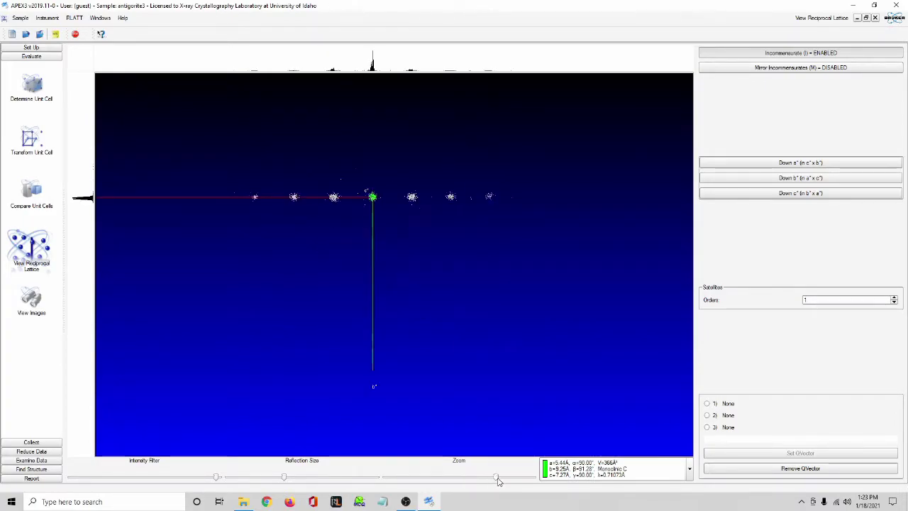
{"action": "right_click", "coordinate": [455, 276]}
{"action": "left_click", "coordinate": [470, 284]}
{"action": "left_click_drag", "start_coordinate": [468, 326], "coordinate": [438, 146]}
{"action": "left_click_drag", "start_coordinate": [472, 193], "coordinate": [309, 91]}
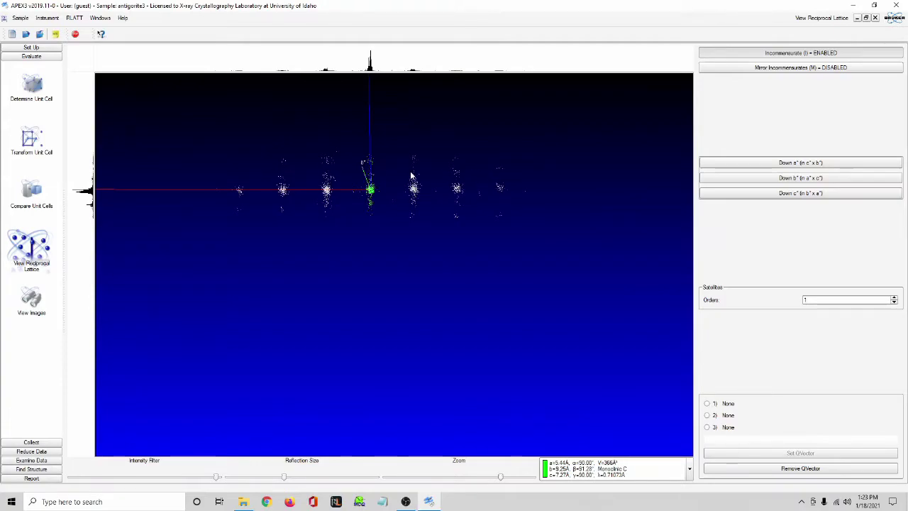
{"action": "left_click_drag", "start_coordinate": [501, 204], "coordinate": [442, 290]}
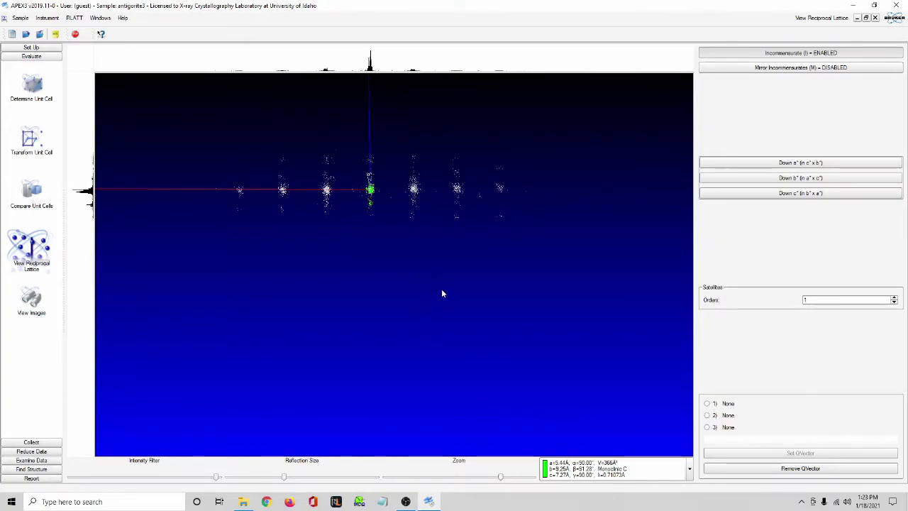
Assign the central cluster of reflections at the origin to Group 2 using a box selection
{"action": "right_click", "coordinate": [453, 340]}
{"action": "mouse_move", "coordinate": [488, 354]}
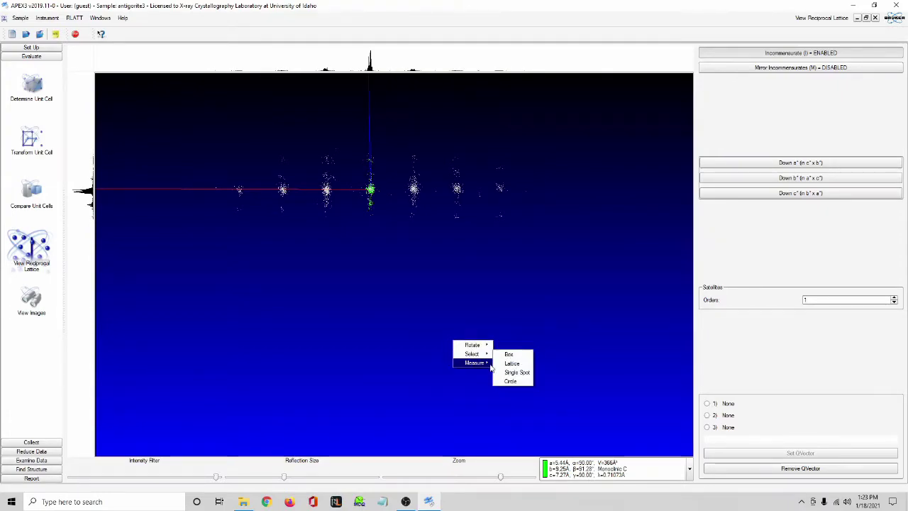
{"action": "left_click", "coordinate": [510, 357]}
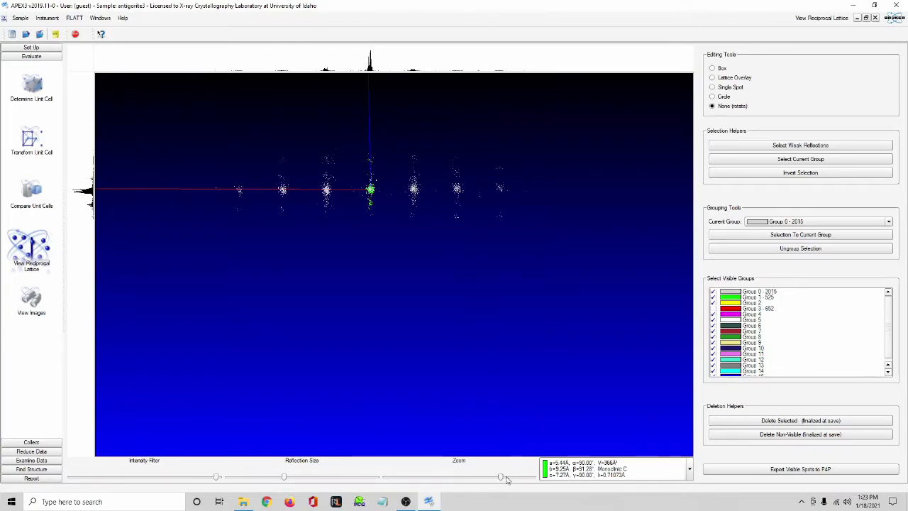
{"action": "right_click", "coordinate": [372, 186]}
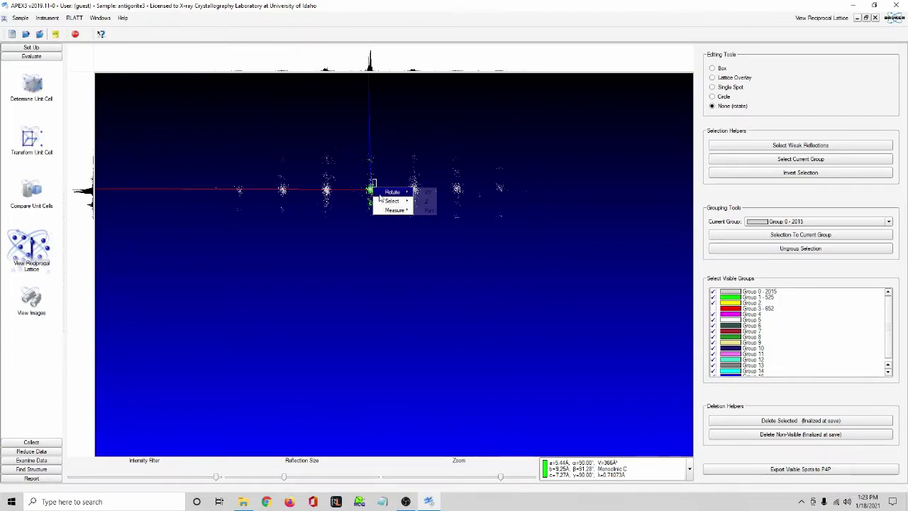
{"action": "left_click", "coordinate": [423, 204]}
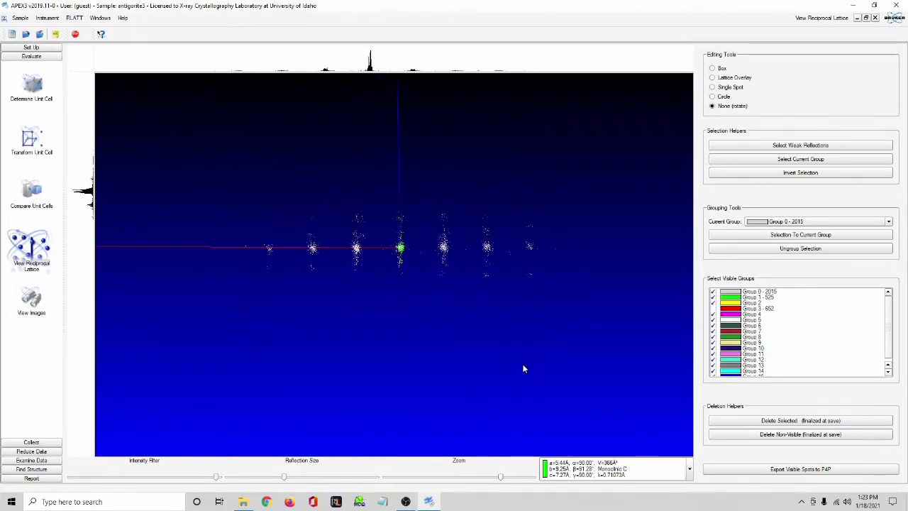
{"action": "left_click_drag", "start_coordinate": [502, 478], "coordinate": [533, 478]}
{"action": "right_click", "coordinate": [477, 364]}
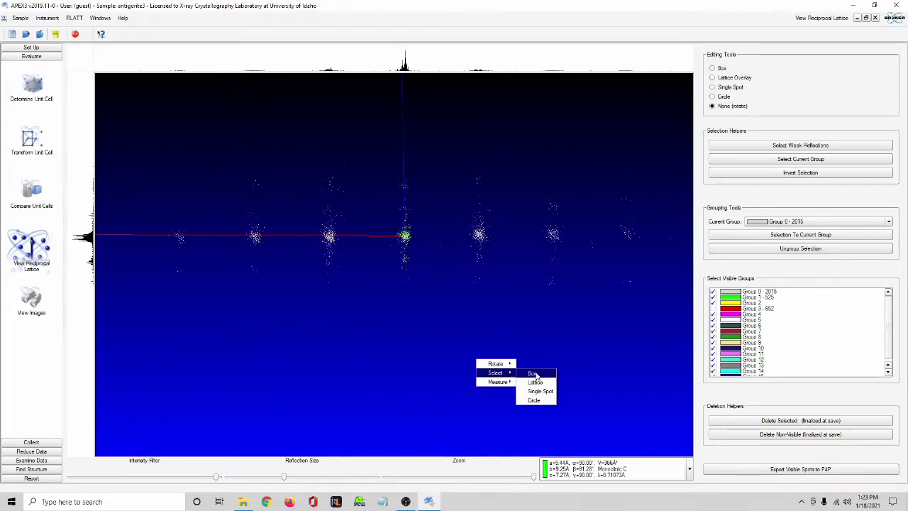
{"action": "left_click", "coordinate": [532, 379]}
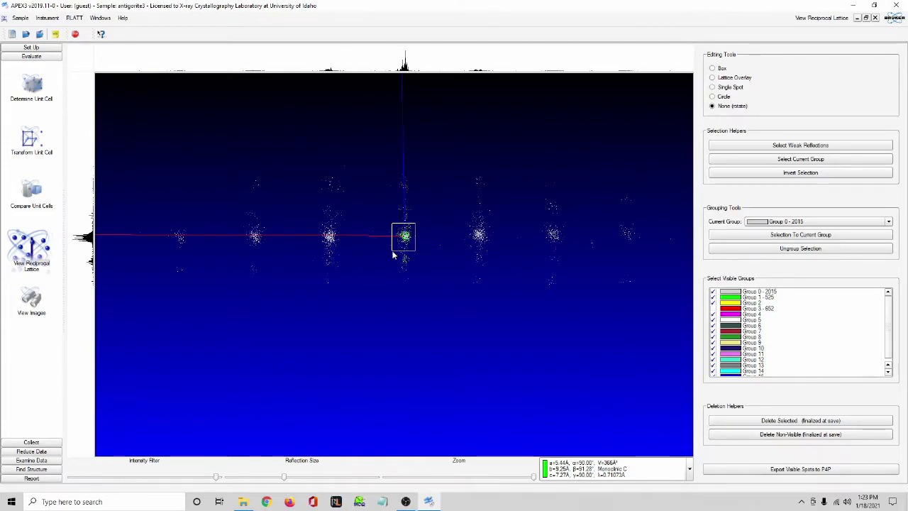
{"action": "left_click", "coordinate": [851, 222]}
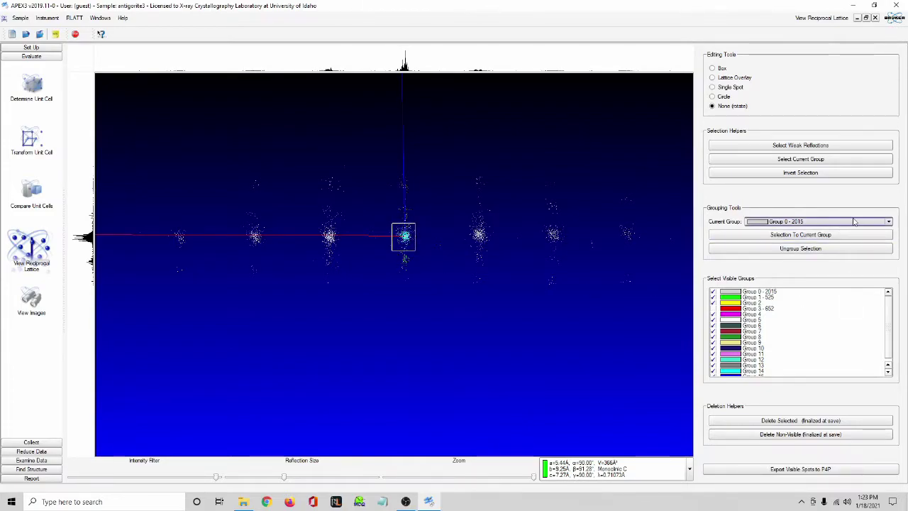
{"action": "left_click", "coordinate": [816, 242]}
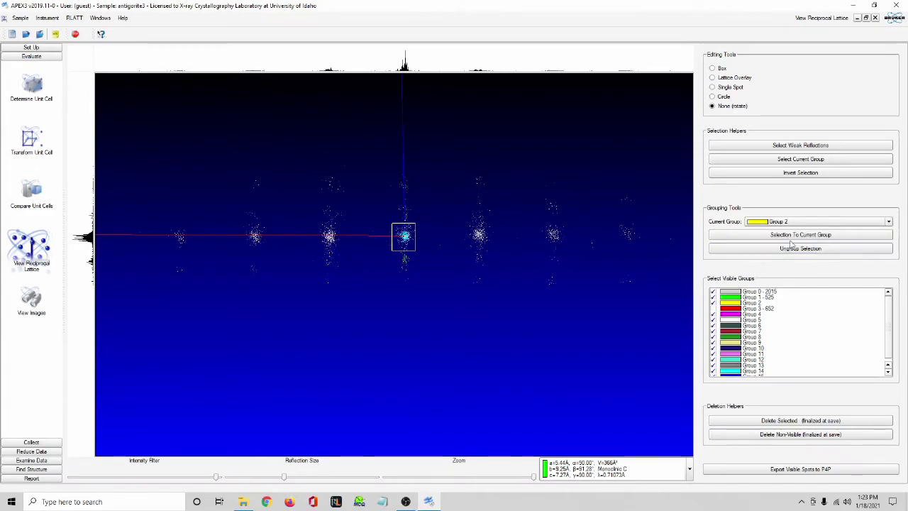
{"action": "left_click", "coordinate": [786, 240]}
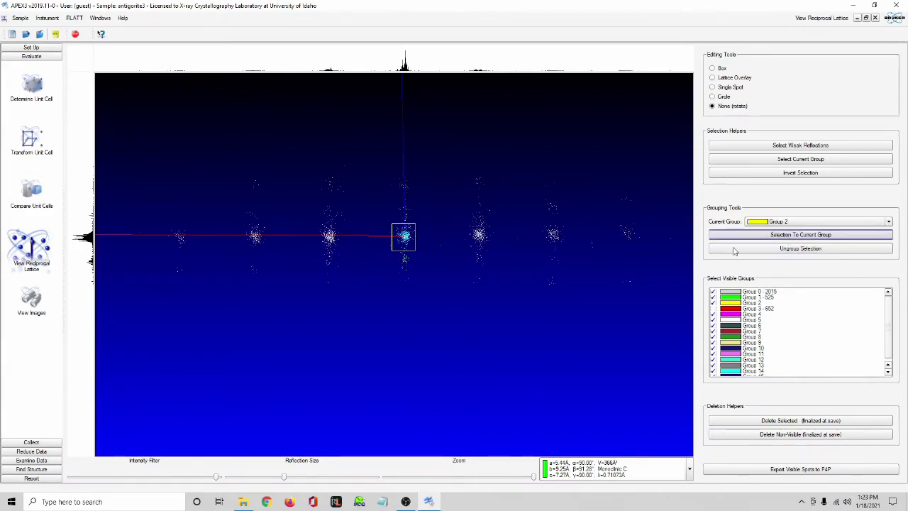
Assign the scattered reflections below and above the row of clusters along a* to Group 3 using box selections
{"action": "right_click", "coordinate": [418, 327]}
{"action": "mouse_move", "coordinate": [447, 341]}
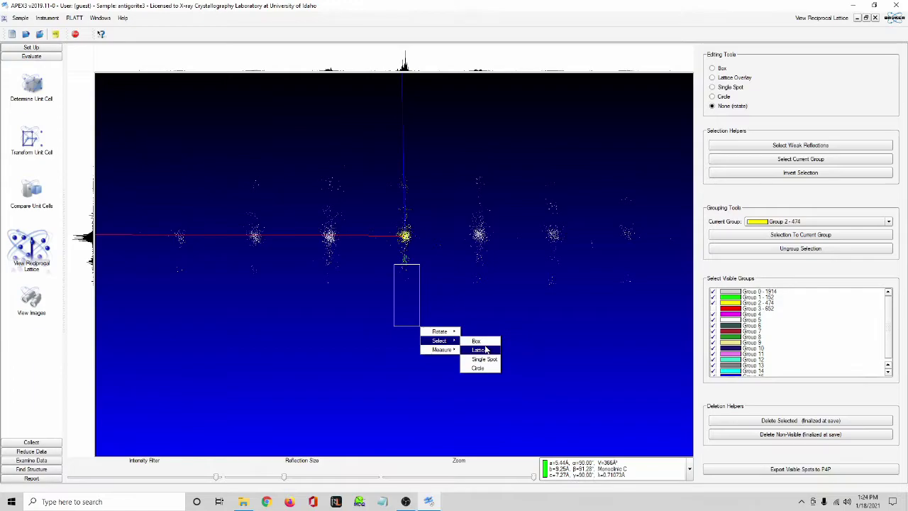
{"action": "left_click", "coordinate": [482, 342]}
{"action": "left_click", "coordinate": [820, 221]}
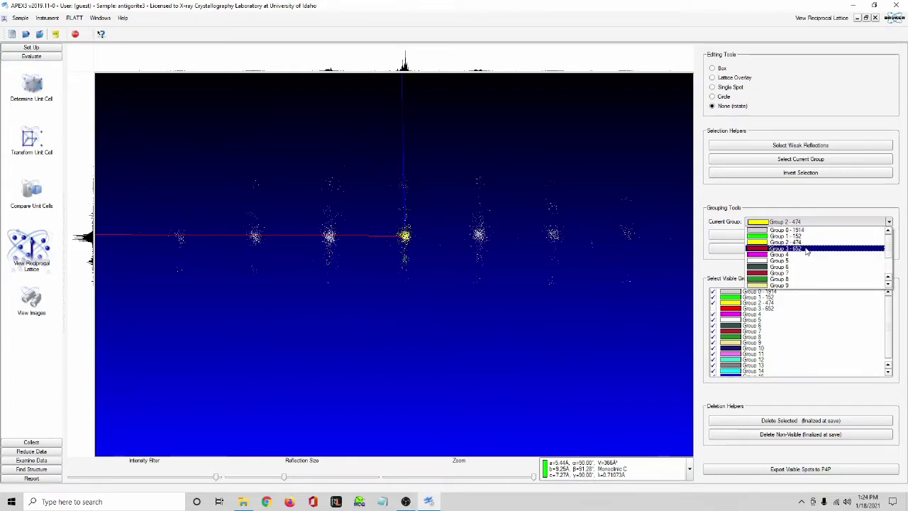
{"action": "left_click", "coordinate": [809, 252]}
{"action": "left_click_drag", "start_coordinate": [657, 244], "coordinate": [152, 343]}
{"action": "left_click", "coordinate": [796, 234]}
{"action": "left_click_drag", "start_coordinate": [675, 158], "coordinate": [197, 226]}
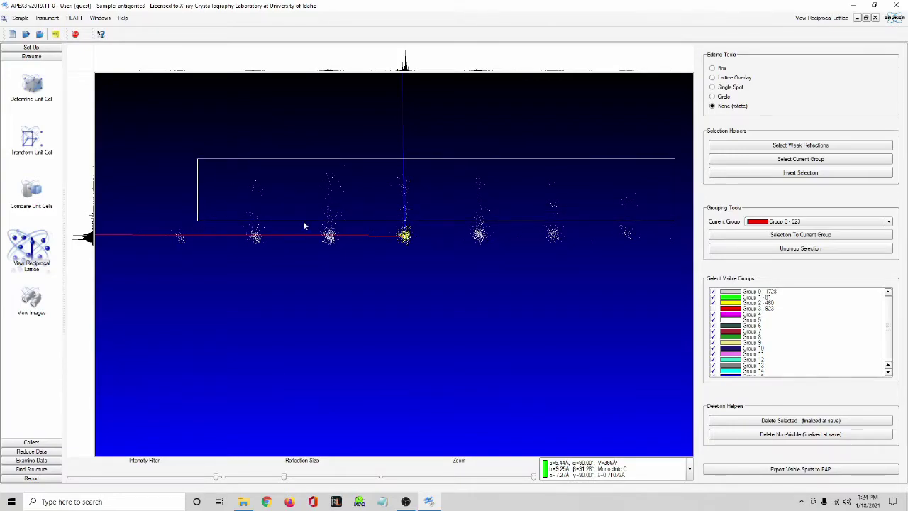
{"action": "left_click", "coordinate": [801, 232]}
{"action": "right_click", "coordinate": [317, 327]}
{"action": "left_click", "coordinate": [525, 353]}
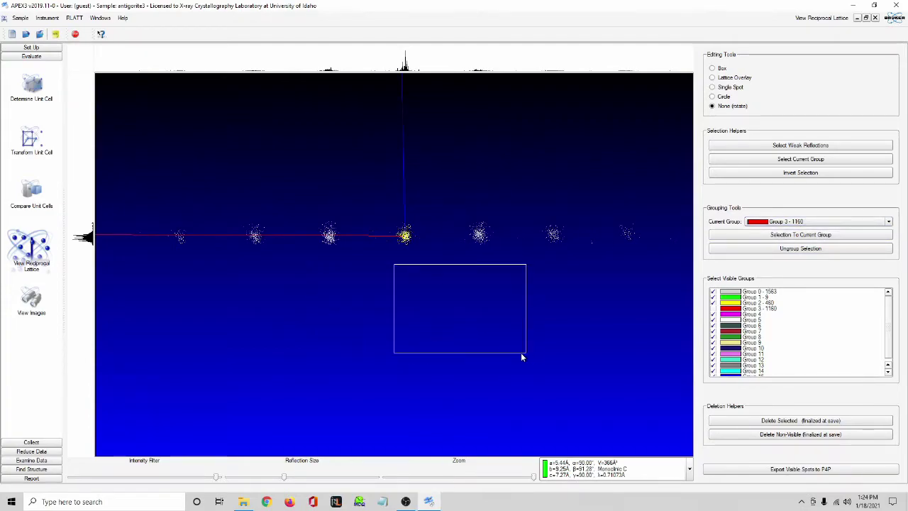
{"action": "right_click", "coordinate": [524, 354]}
{"action": "left_click", "coordinate": [458, 246]}
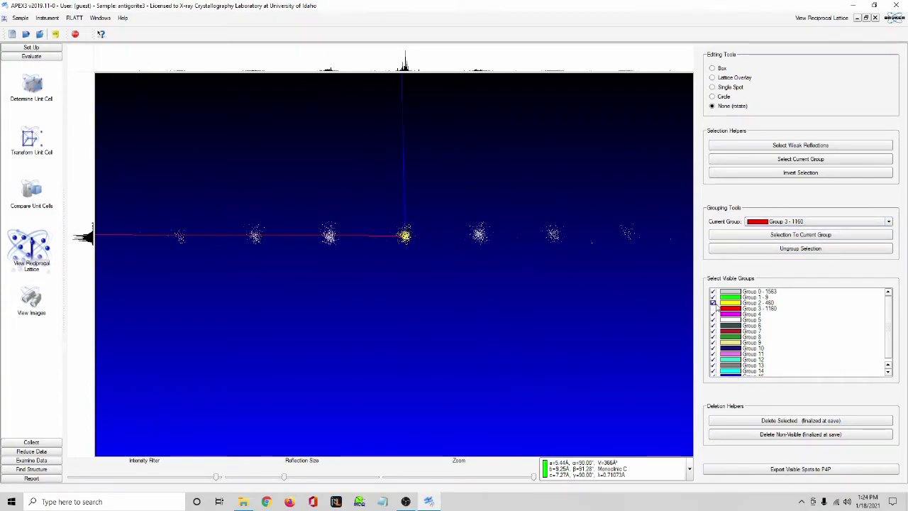
Hide Group 2 and reassign the leftover Group 1 reflections around the origin to Group 0 using a box selection
{"action": "left_click", "coordinate": [713, 303]}
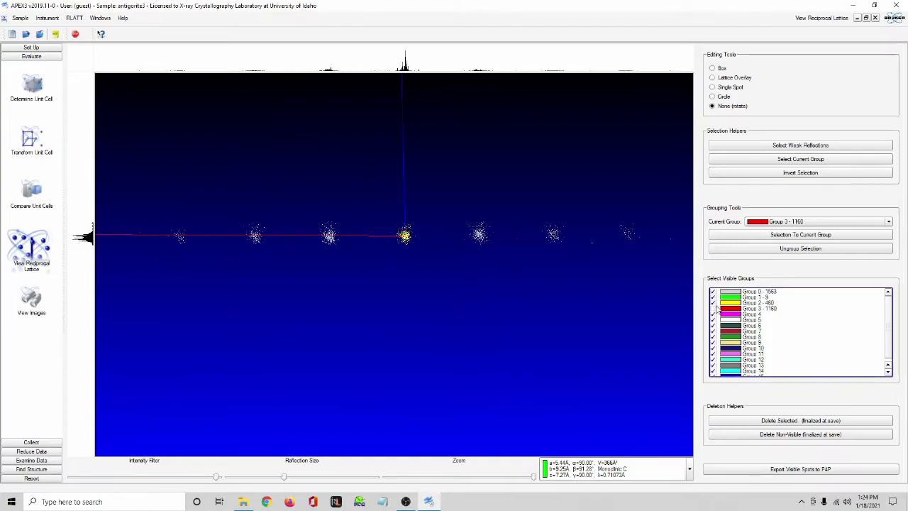
{"action": "left_click", "coordinate": [713, 303]}
{"action": "left_click_drag", "start_coordinate": [395, 265], "coordinate": [402, 342]}
{"action": "right_click", "coordinate": [402, 342]}
{"action": "mouse_move", "coordinate": [425, 357]}
{"action": "left_click", "coordinate": [477, 360]}
{"action": "left_click_drag", "start_coordinate": [436, 202], "coordinate": [363, 260]}
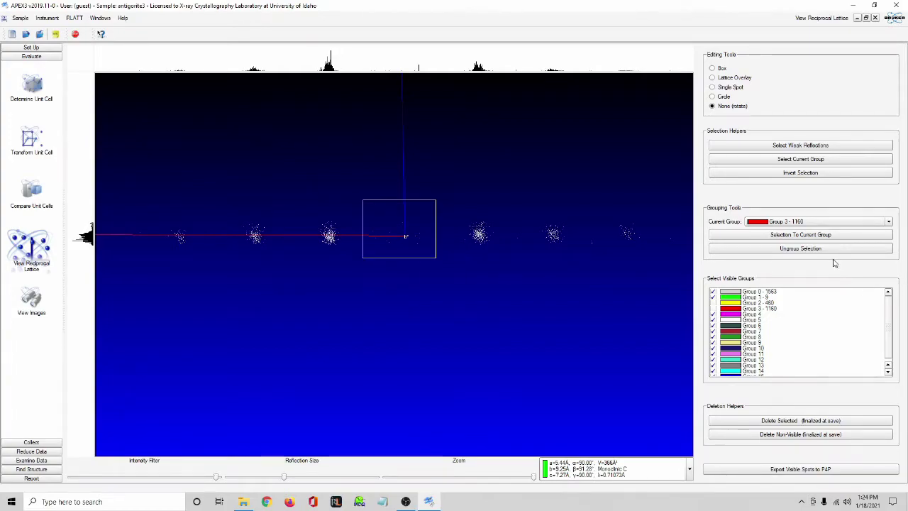
{"action": "left_click", "coordinate": [843, 223]}
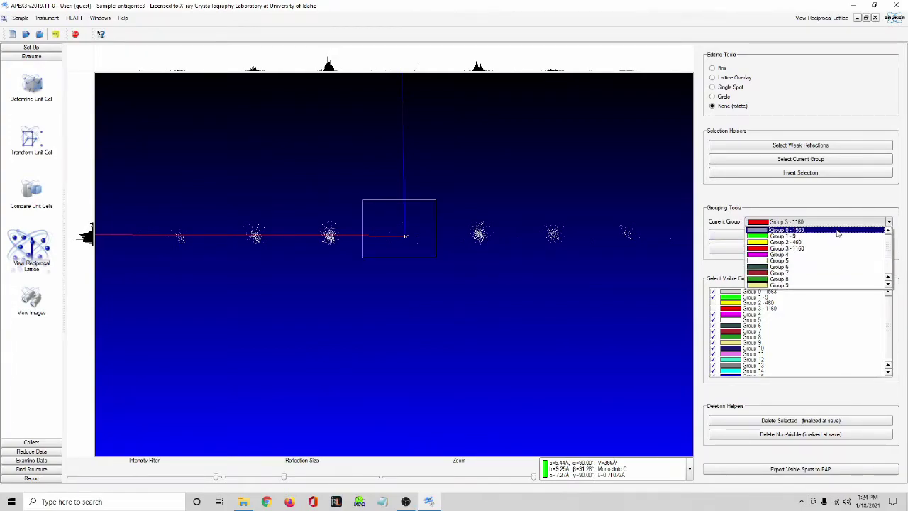
{"action": "left_click", "coordinate": [823, 230]}
{"action": "left_click", "coordinate": [816, 234]}
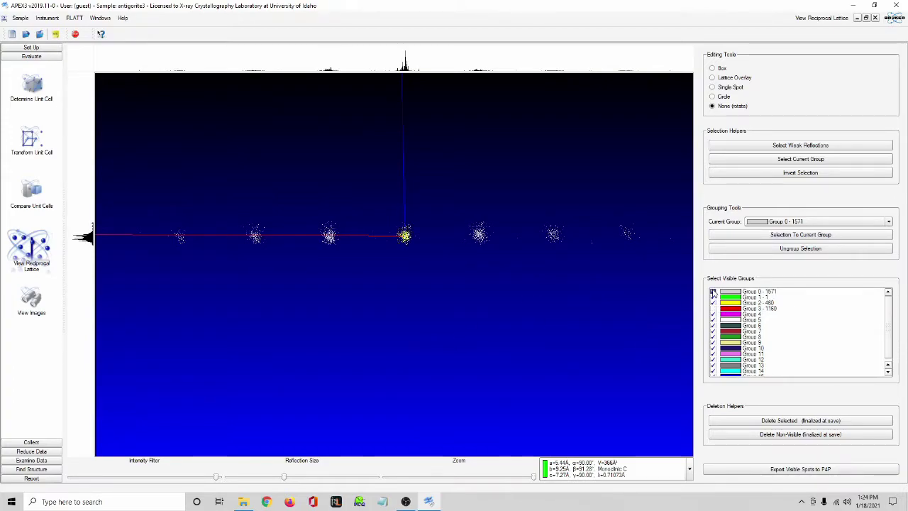
Hide Group 0 and reassign the Group 2 cluster at the origin to Group 1 using a box selection
{"action": "left_click", "coordinate": [713, 291]}
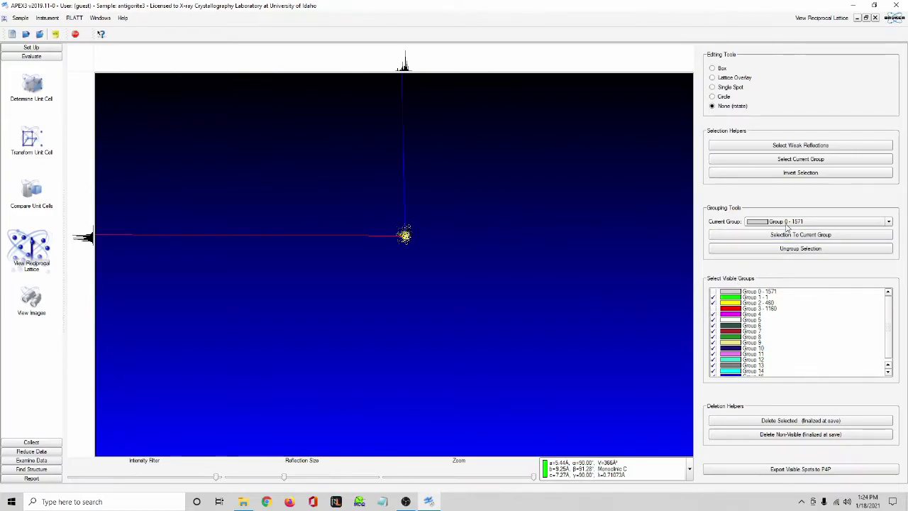
{"action": "left_click", "coordinate": [816, 221]}
{"action": "left_click", "coordinate": [781, 235]}
{"action": "left_click_drag", "start_coordinate": [394, 264], "coordinate": [482, 213]}
{"action": "right_click", "coordinate": [482, 213]}
{"action": "mouse_move", "coordinate": [502, 226]}
{"action": "left_click", "coordinate": [538, 228]}
{"action": "left_click_drag", "start_coordinate": [453, 196], "coordinate": [333, 284]}
{"action": "left_click", "coordinate": [835, 236]}
{"action": "right_click", "coordinate": [556, 303]}
Make Group 0 and Group 3 visible again in the reciprocal lattice view
{"action": "left_click", "coordinate": [714, 292]}
{"action": "left_click", "coordinate": [714, 293]}
{"action": "left_click", "coordinate": [714, 293]}
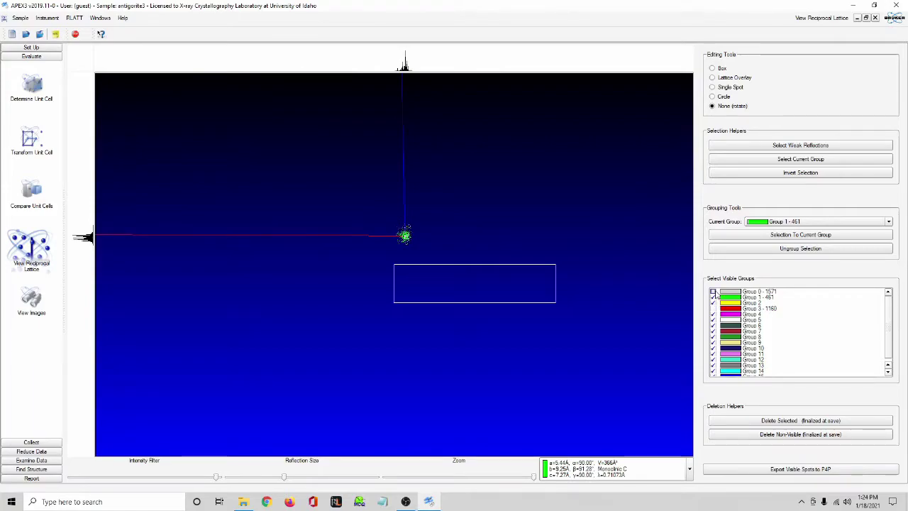
{"action": "left_click", "coordinate": [713, 293]}
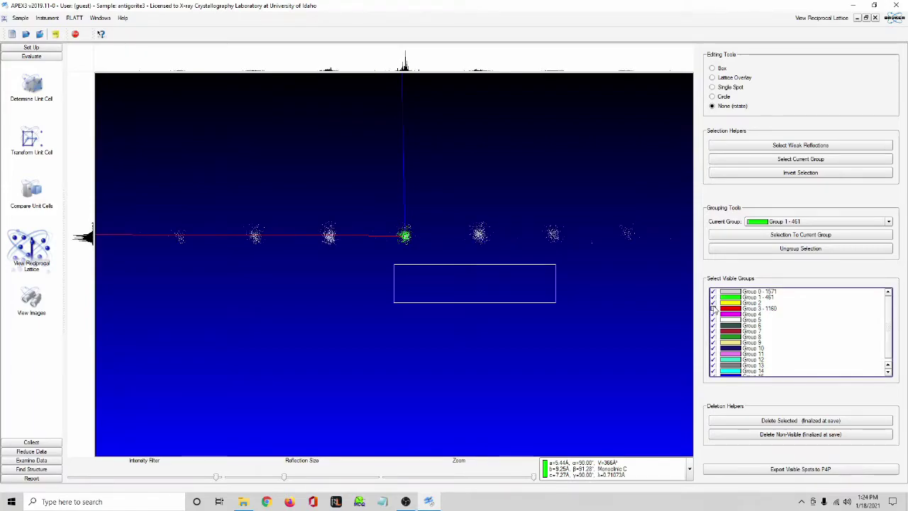
{"action": "left_click", "coordinate": [713, 309]}
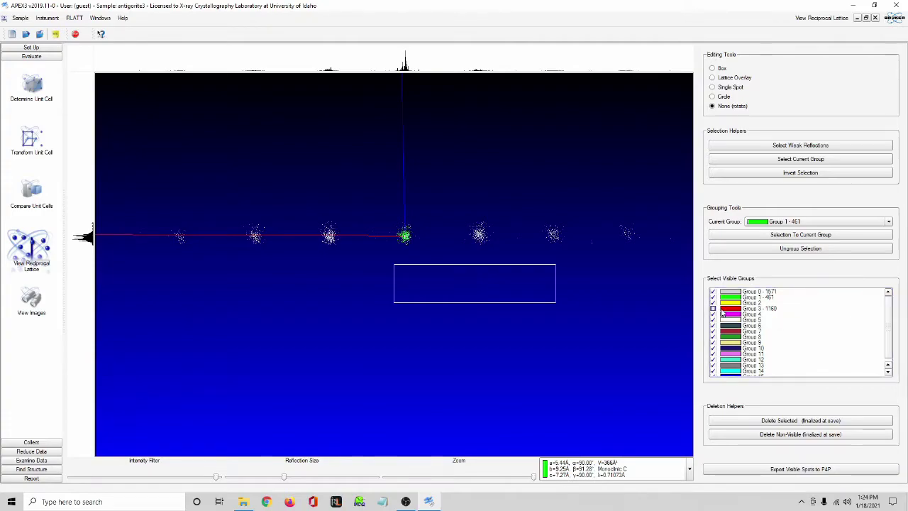
{"action": "left_click", "coordinate": [732, 310]}
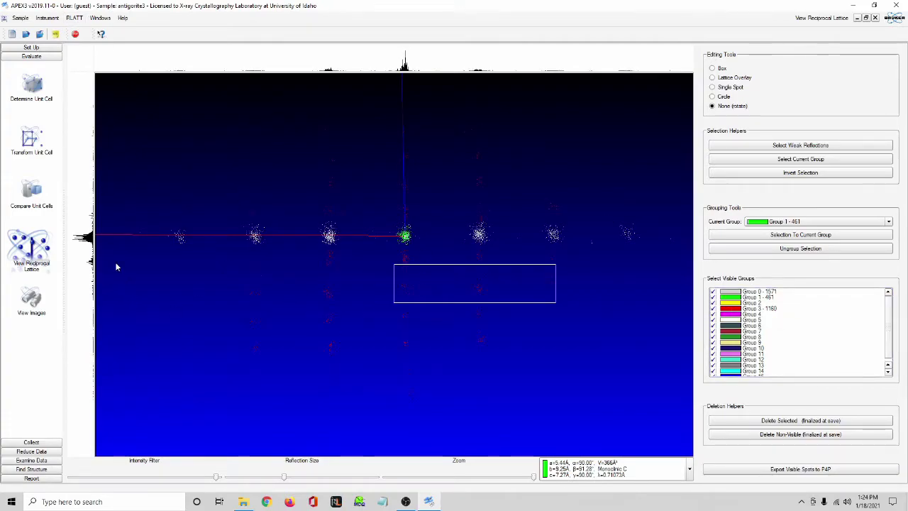
{"action": "left_click", "coordinate": [151, 283]}
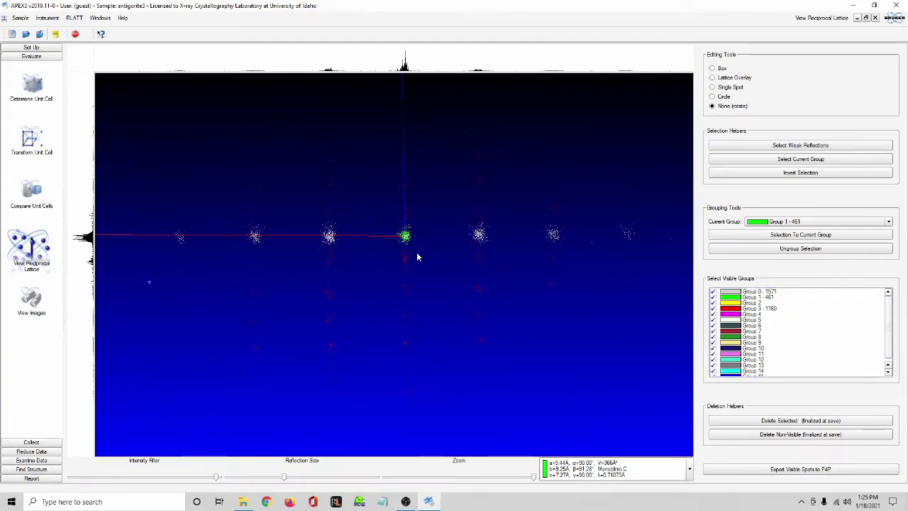
Disable the incommensurate display and inspect the regrouped reflections in the full reciprocal lattice
{"action": "left_click", "coordinate": [75, 17]}
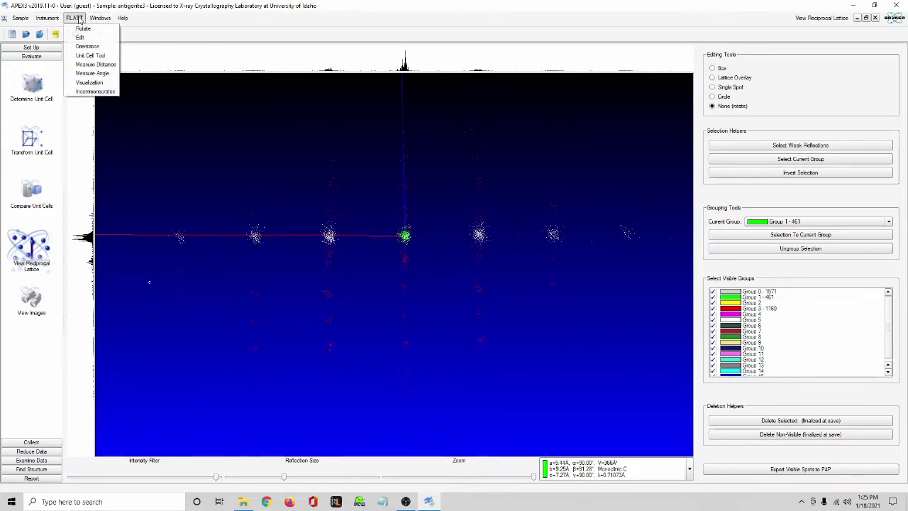
{"action": "left_click", "coordinate": [85, 94]}
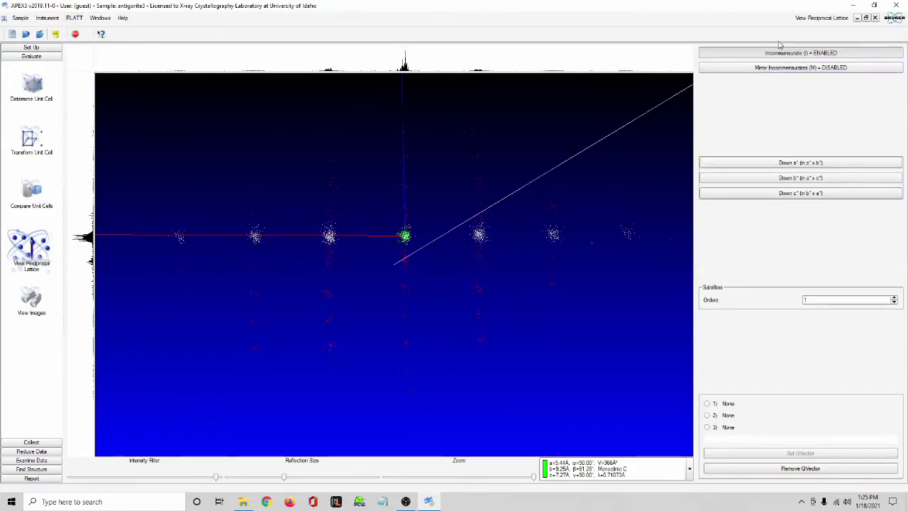
{"action": "left_click", "coordinate": [777, 55]}
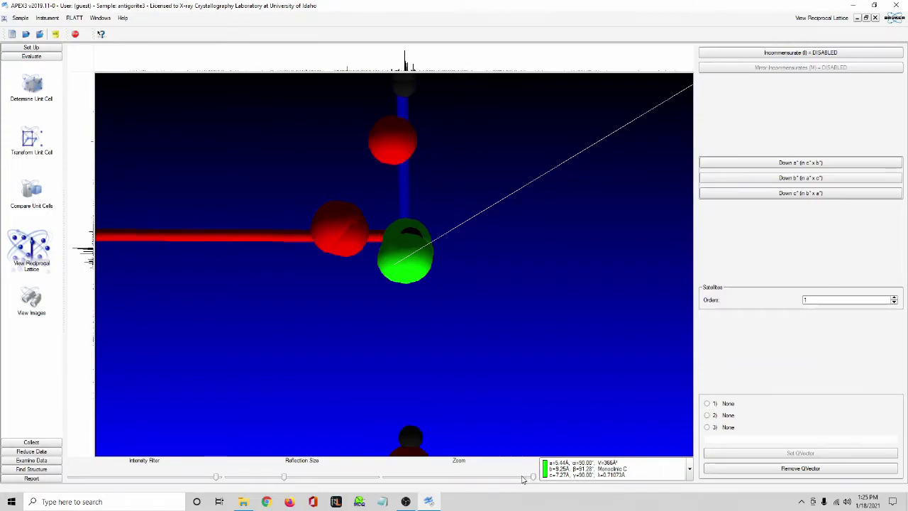
{"action": "left_click_drag", "start_coordinate": [527, 477], "coordinate": [460, 477]}
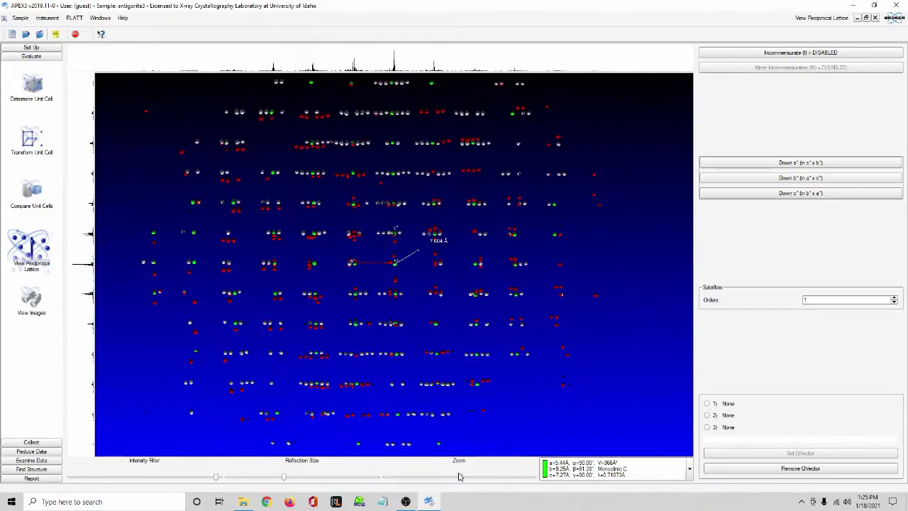
{"action": "right_click", "coordinate": [413, 344]}
{"action": "mouse_move", "coordinate": [429, 347]}
{"action": "left_click", "coordinate": [458, 348]}
{"action": "left_click_drag", "start_coordinate": [343, 295], "coordinate": [407, 294]}
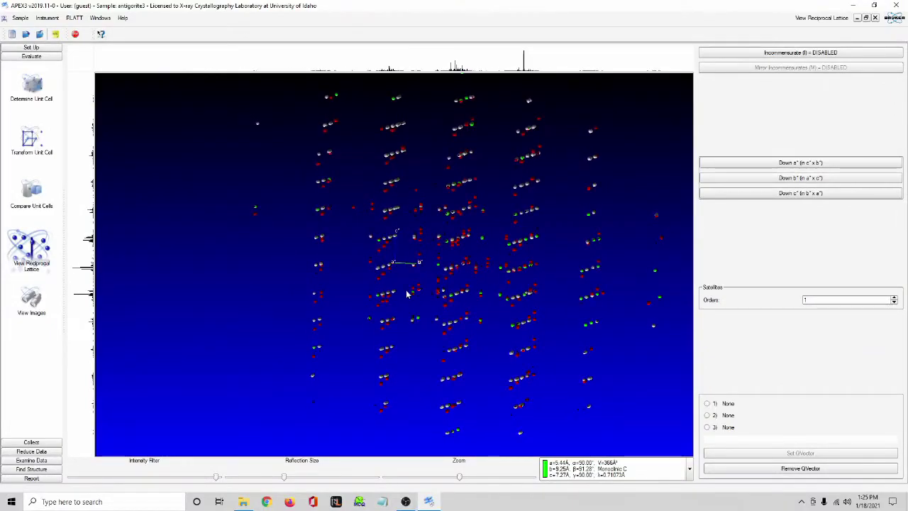
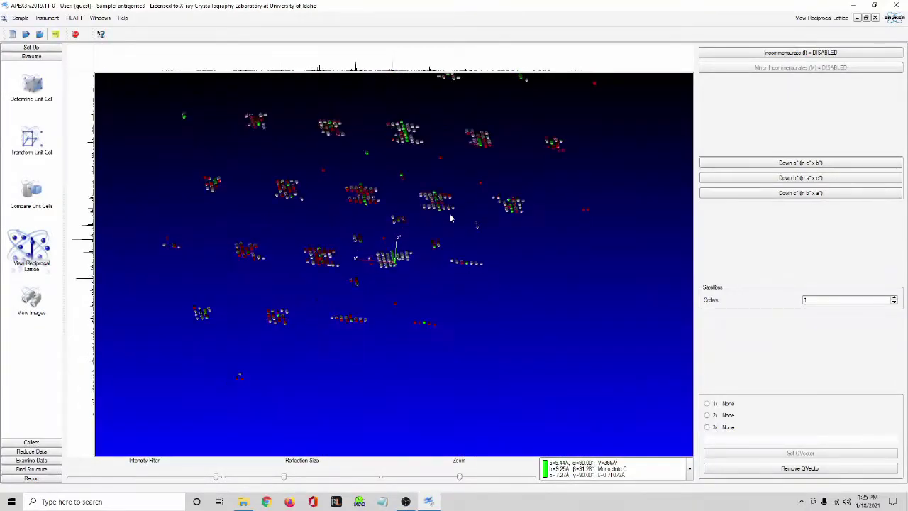
Refine the monoclinic C unit cell repeatedly against the Group 1 reflections at a tolerance of 0.15 and accept it
{"action": "left_click", "coordinate": [31, 89]}
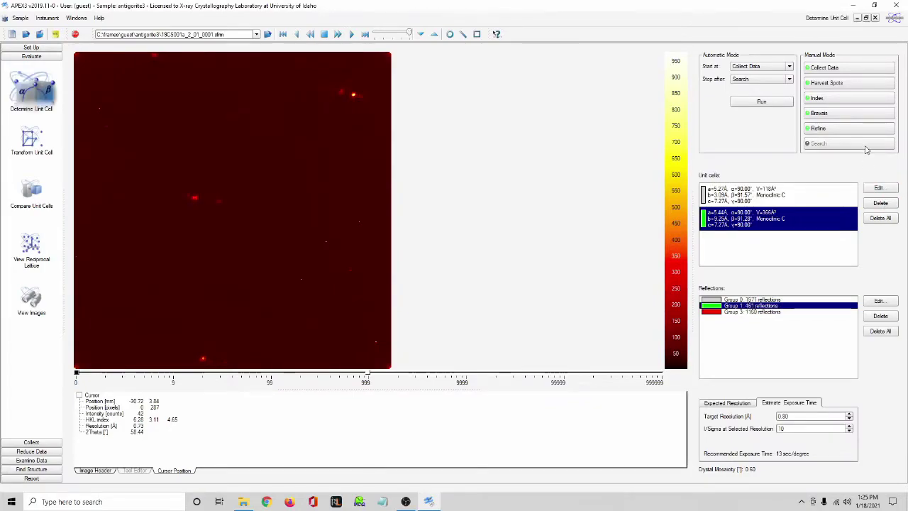
{"action": "left_click", "coordinate": [873, 125]}
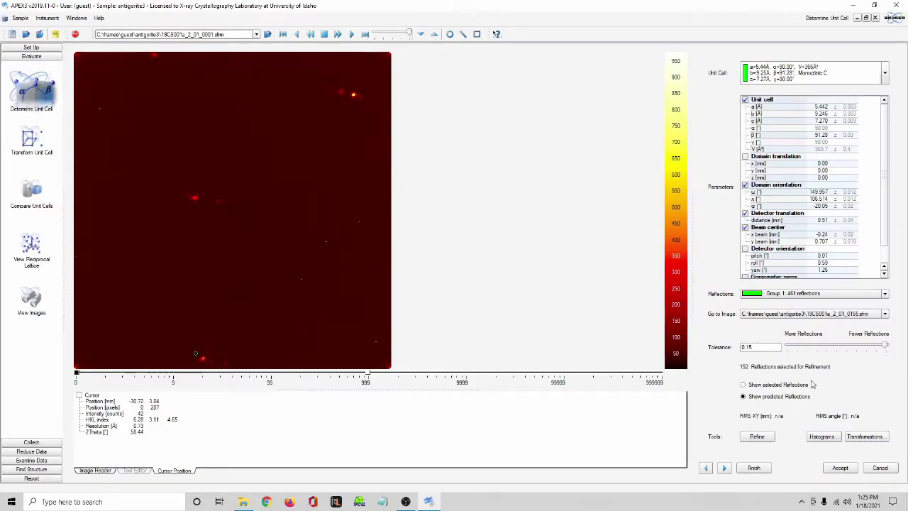
{"action": "left_click", "coordinate": [763, 439]}
{"action": "left_click", "coordinate": [763, 438]}
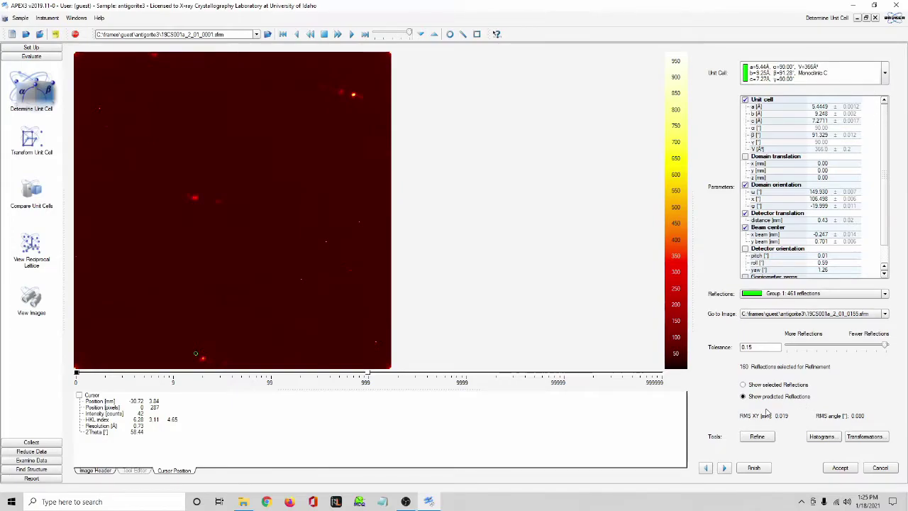
{"action": "left_click", "coordinate": [763, 438]}
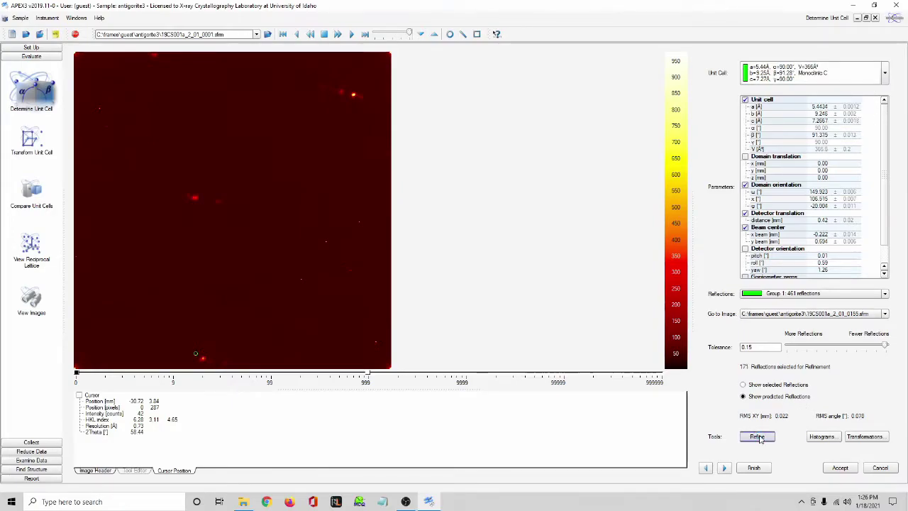
{"action": "left_click", "coordinate": [759, 437]}
{"action": "left_click", "coordinate": [757, 438]}
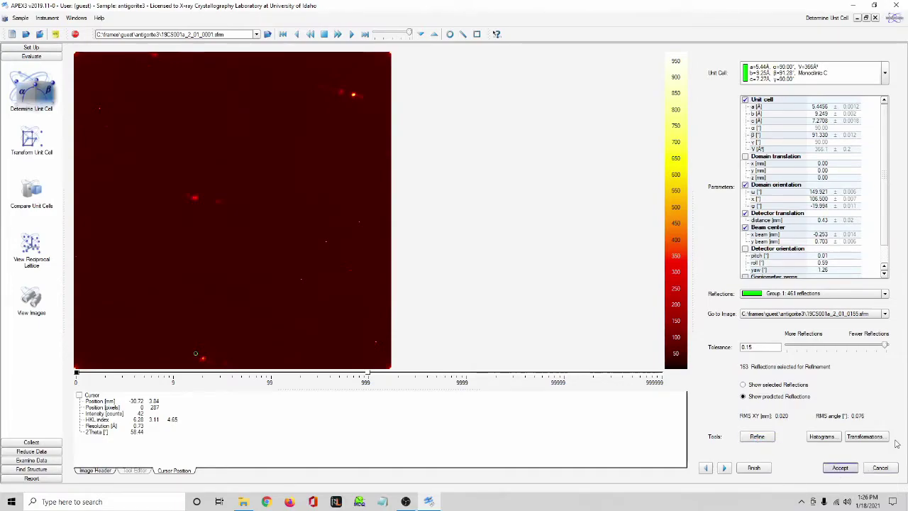
{"action": "left_click", "coordinate": [843, 467]}
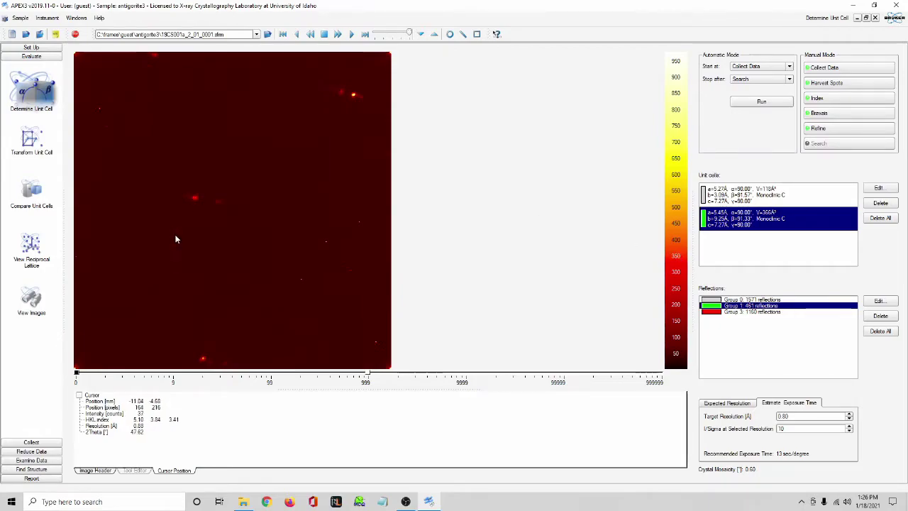
Return to the reciprocal lattice view, bring up the incommensurate tools and enable the incommensurate display
{"action": "left_click", "coordinate": [44, 252]}
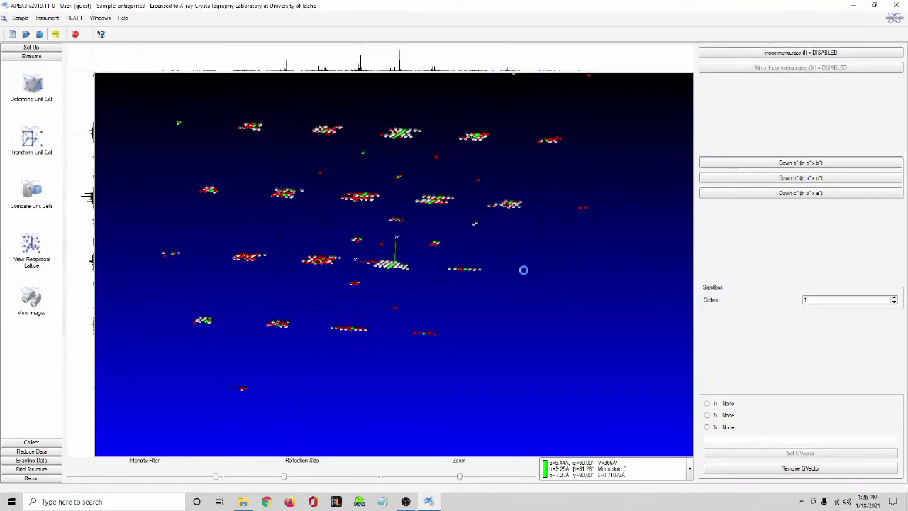
{"action": "right_click", "coordinate": [547, 365]}
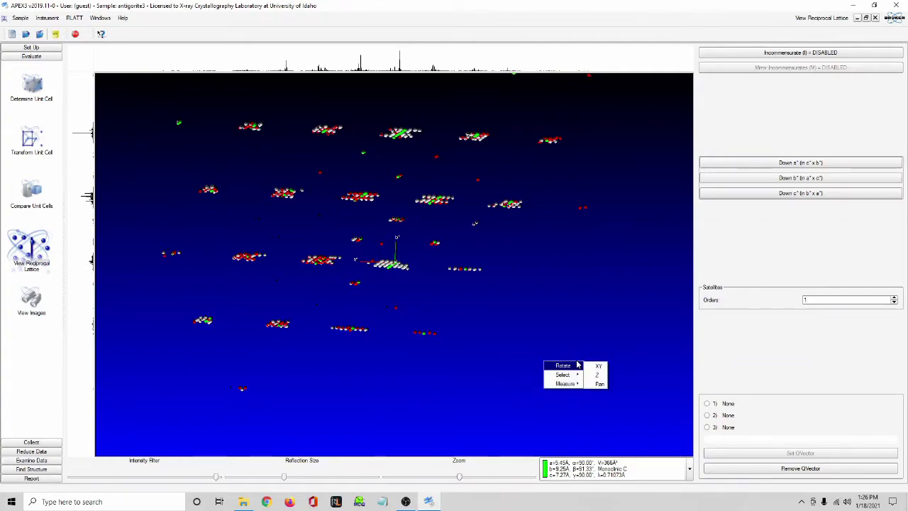
{"action": "left_click", "coordinate": [528, 267]}
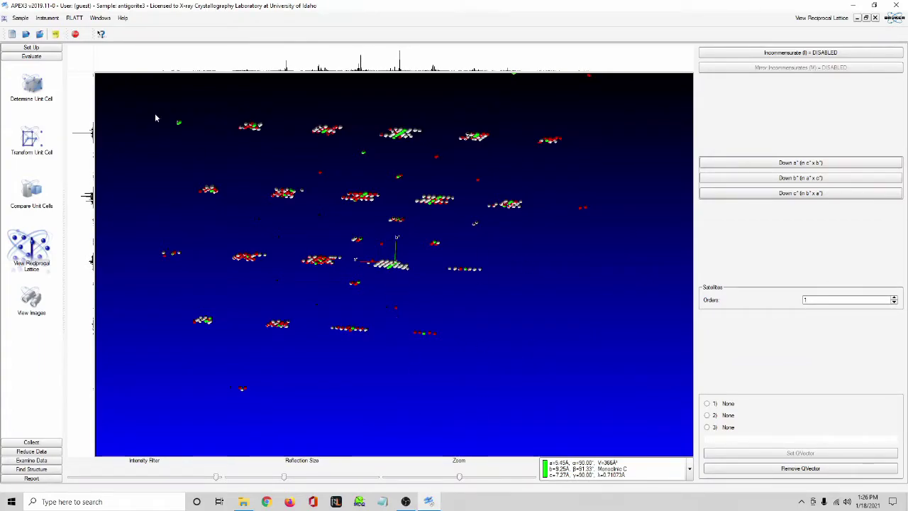
{"action": "left_click", "coordinate": [74, 18]}
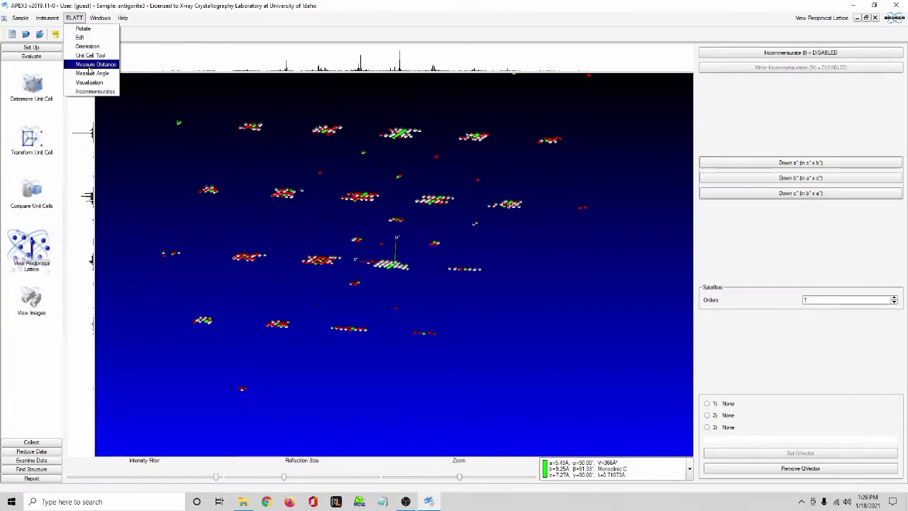
{"action": "left_click", "coordinate": [92, 94]}
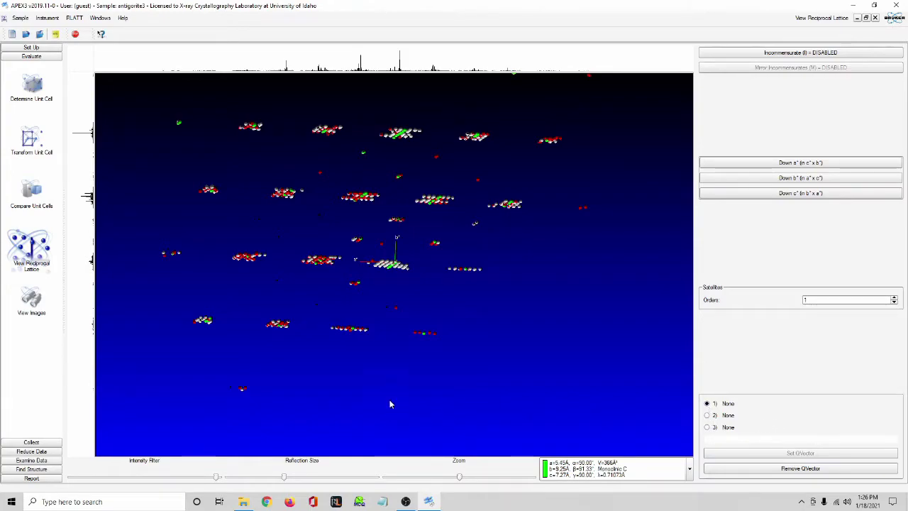
{"action": "left_click", "coordinate": [420, 344]}
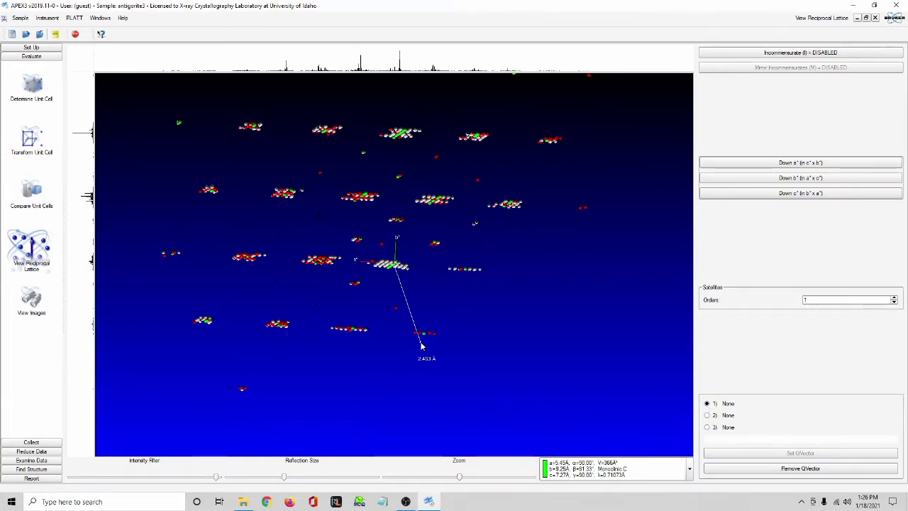
{"action": "left_click", "coordinate": [836, 53]}
{"action": "right_click", "coordinate": [492, 305]}
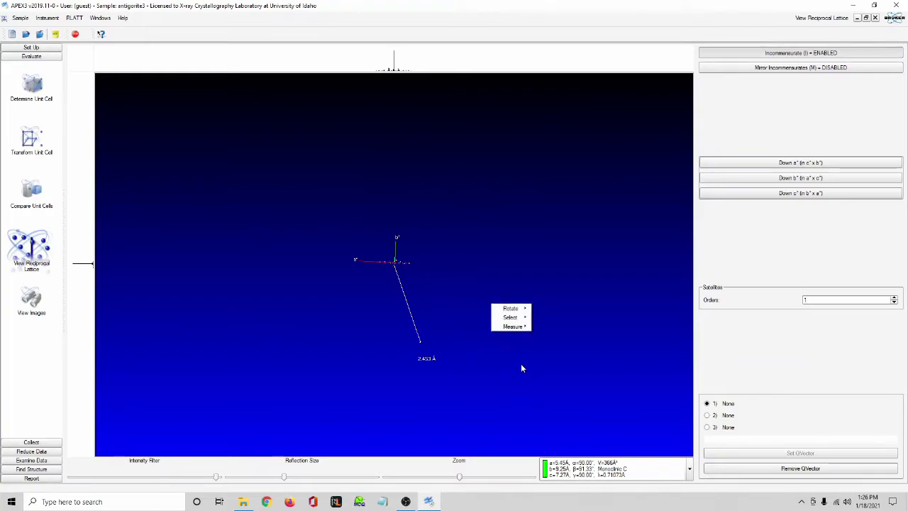
{"action": "left_click", "coordinate": [401, 253]}
{"action": "left_click", "coordinate": [47, 18]}
{"action": "left_click", "coordinate": [249, 85]}
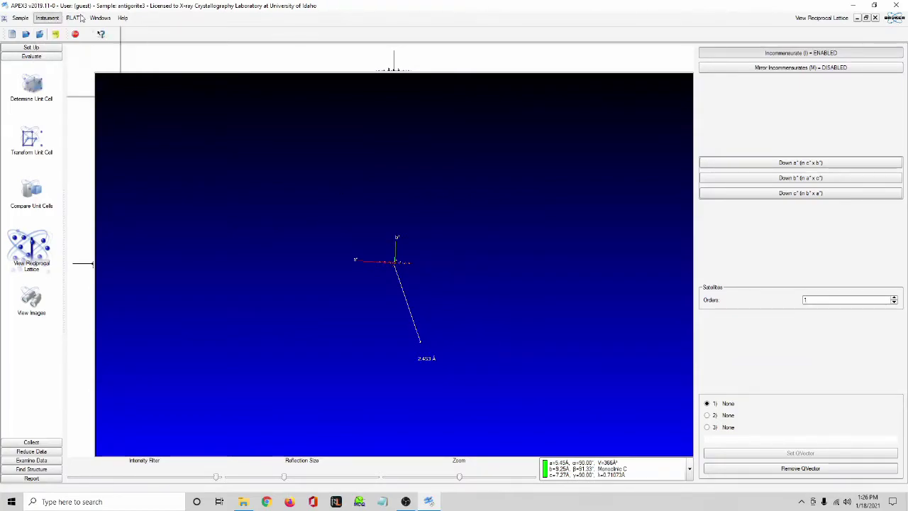
{"action": "left_click", "coordinate": [75, 18]}
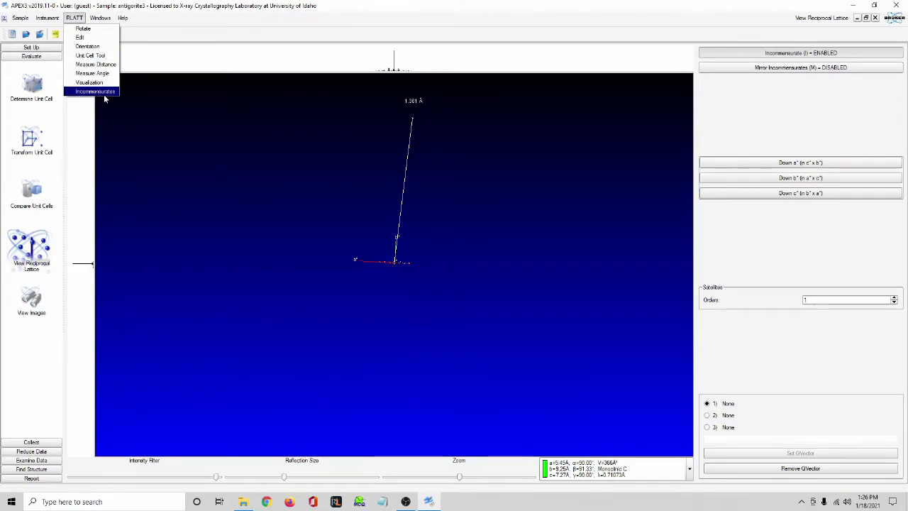
{"action": "left_click", "coordinate": [275, 58]}
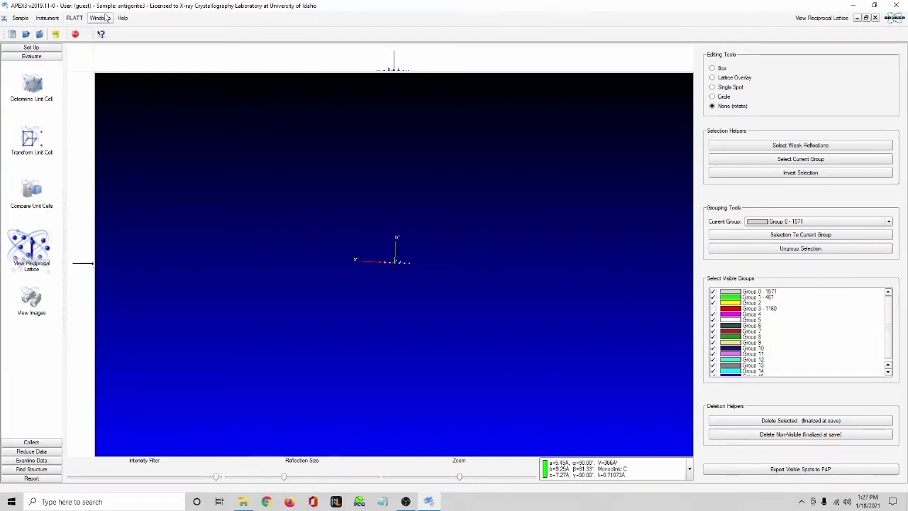
{"action": "left_click", "coordinate": [78, 18]}
{"action": "left_click", "coordinate": [92, 91]}
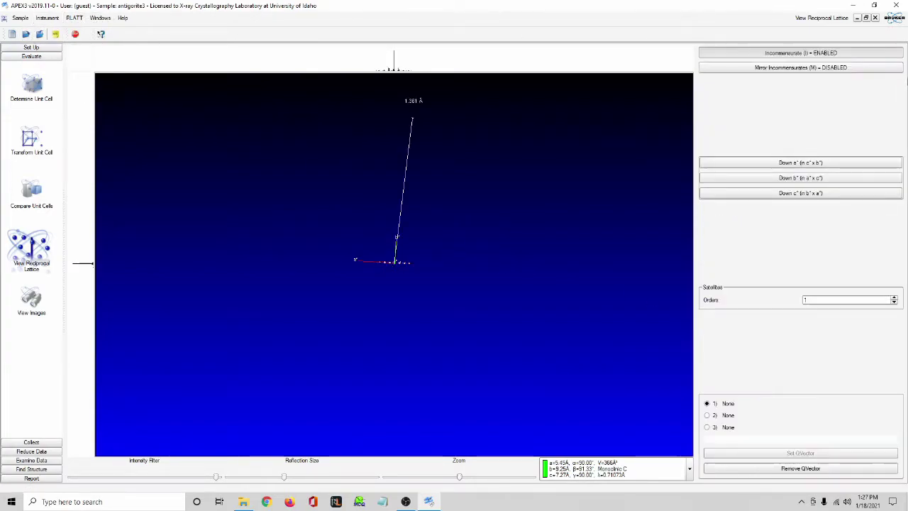
Enlarge the incommensurate display and rotate it in several orientations to examine how the satellite clusters line up with a*
{"action": "left_click", "coordinate": [502, 477]}
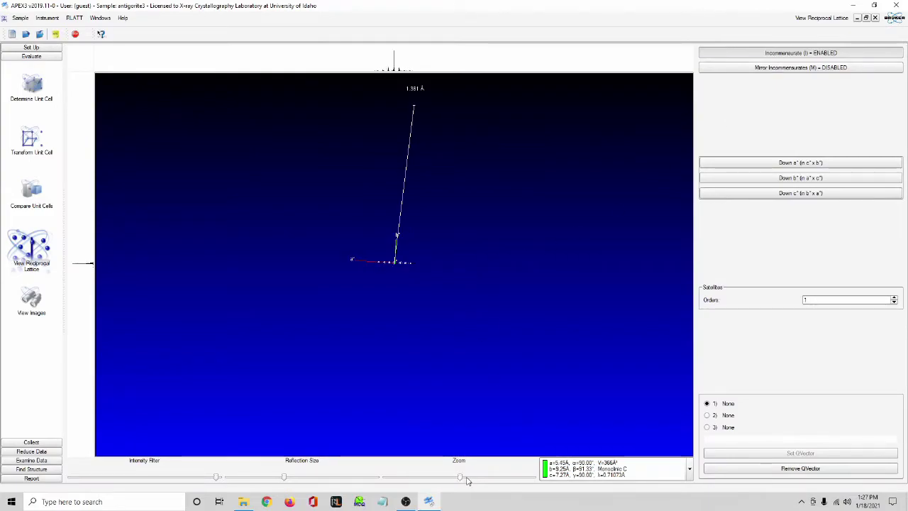
{"action": "right_click", "coordinate": [486, 353]}
{"action": "left_click", "coordinate": [535, 359]}
{"action": "left_click_drag", "start_coordinate": [439, 106], "coordinate": [339, 164]}
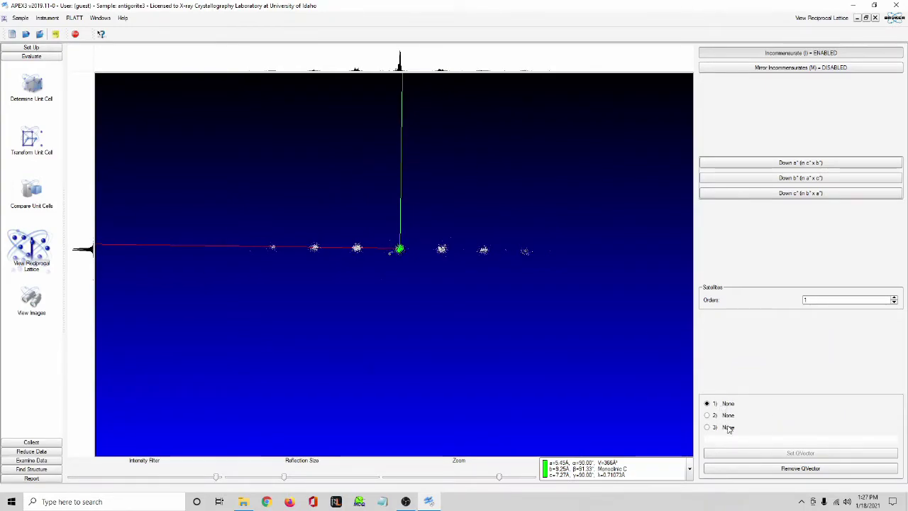
{"action": "left_click_drag", "start_coordinate": [337, 158], "coordinate": [259, 322]}
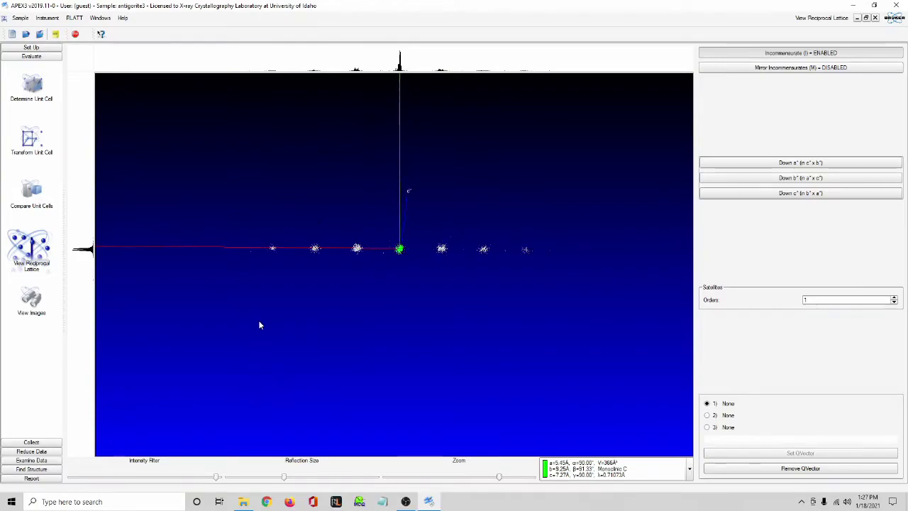
{"action": "left_click_drag", "start_coordinate": [523, 198], "coordinate": [517, 289]}
{"action": "left_click_drag", "start_coordinate": [368, 163], "coordinate": [371, 413]}
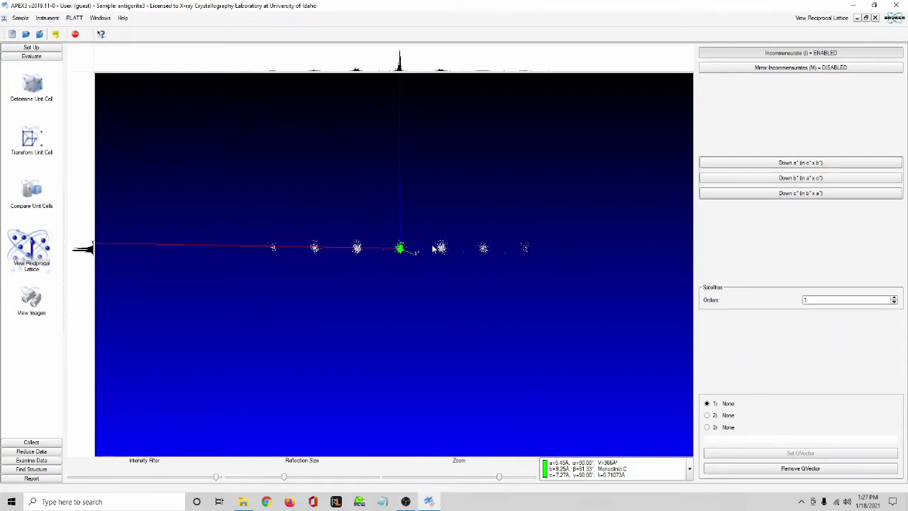
{"action": "mouse_move", "coordinate": [266, 256]}
{"action": "left_mouse_down"}
{"action": "mouse_move", "coordinate": [788, 270]}
{"action": "mouse_move", "coordinate": [196, 266]}
{"action": "mouse_move", "coordinate": [521, 353]}
{"action": "mouse_move", "coordinate": [408, 345]}
{"action": "mouse_move", "coordinate": [359, 365]}
{"action": "left_mouse_up"}
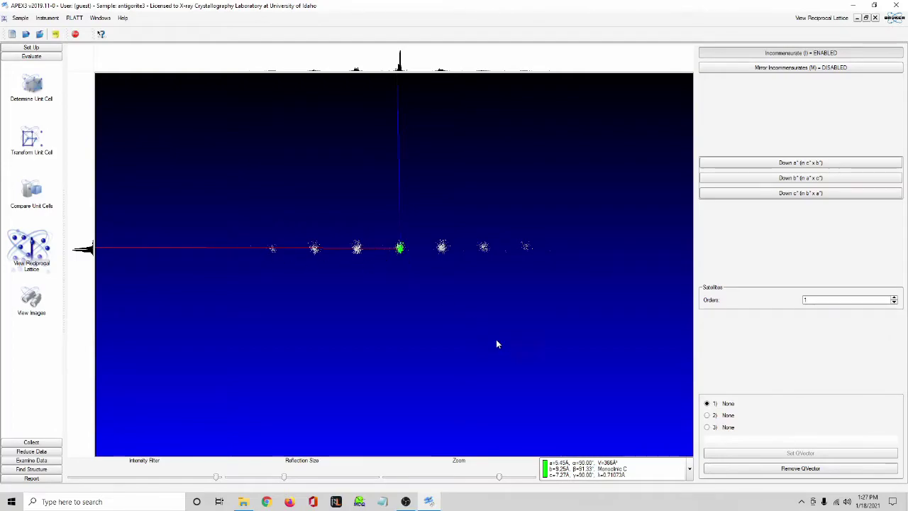
{"action": "mouse_move", "coordinate": [486, 392]}
{"action": "left_mouse_down"}
{"action": "mouse_move", "coordinate": [472, 140]}
{"action": "mouse_move", "coordinate": [493, 191]}
{"action": "mouse_move", "coordinate": [499, 346]}
{"action": "left_mouse_up"}
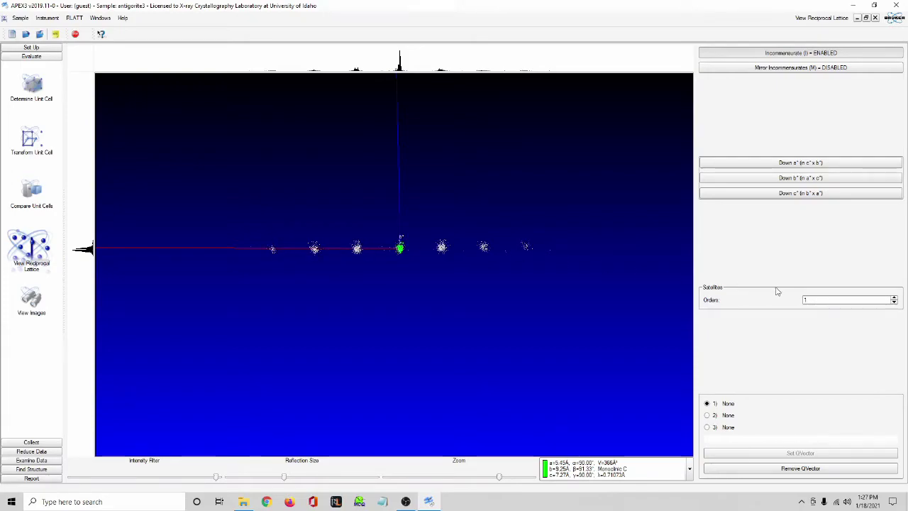
Set the satellite orders to 3 and compare the views down a*, b* and c*, ending with the view down b*
{"action": "left_click", "coordinate": [895, 301]}
{"action": "left_click", "coordinate": [895, 298]}
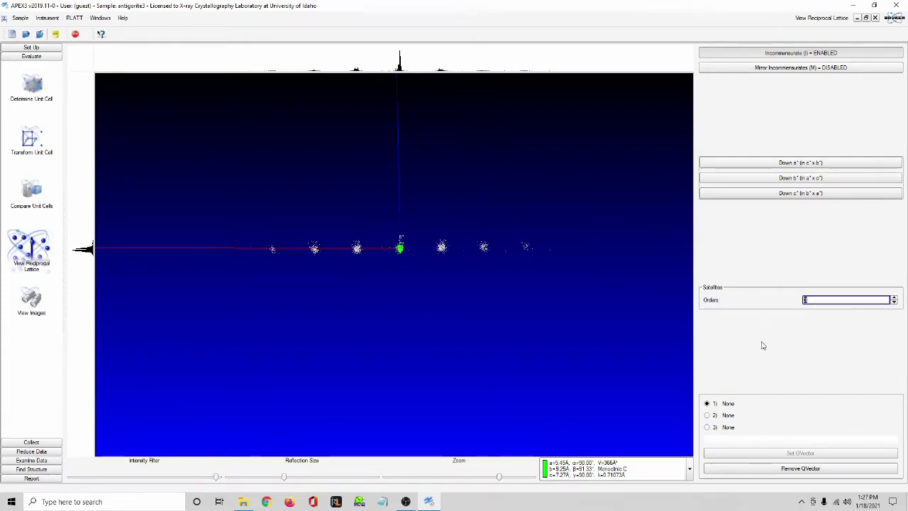
{"action": "left_click", "coordinate": [805, 163]}
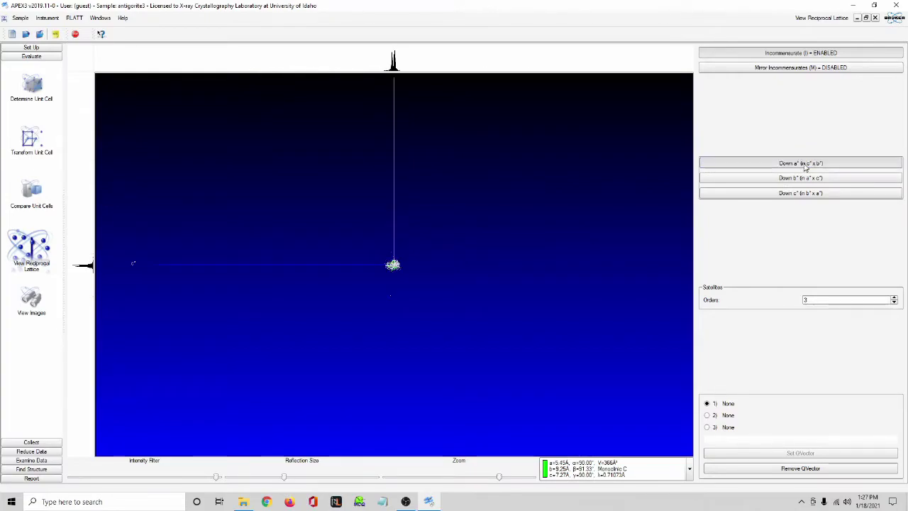
{"action": "left_click", "coordinate": [801, 178]}
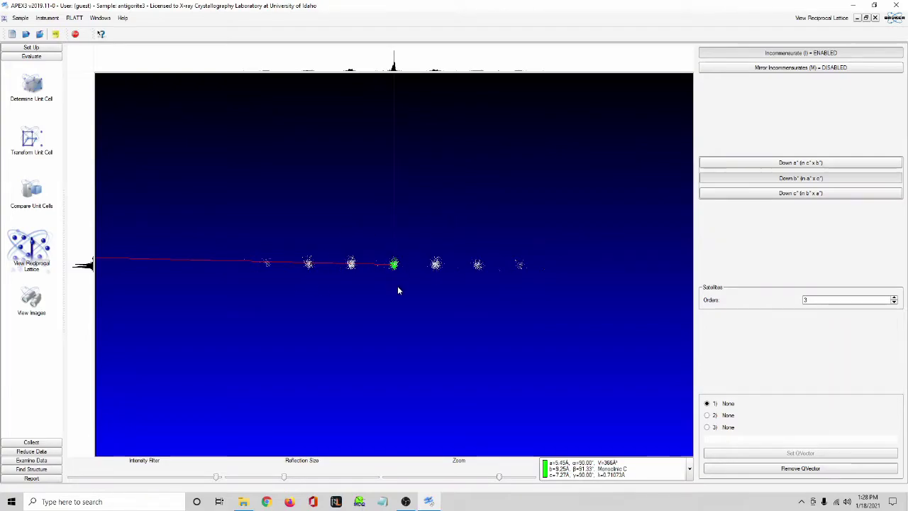
{"action": "left_click", "coordinate": [809, 197]}
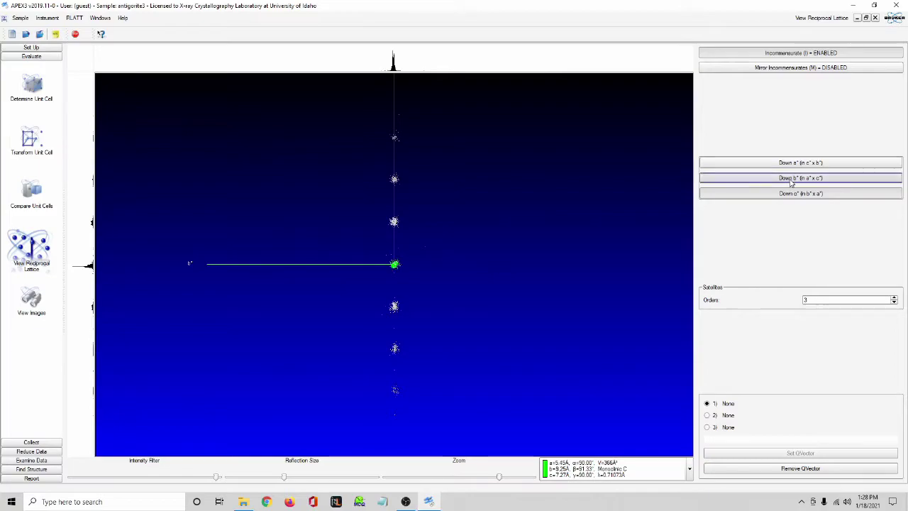
{"action": "left_click", "coordinate": [785, 182]}
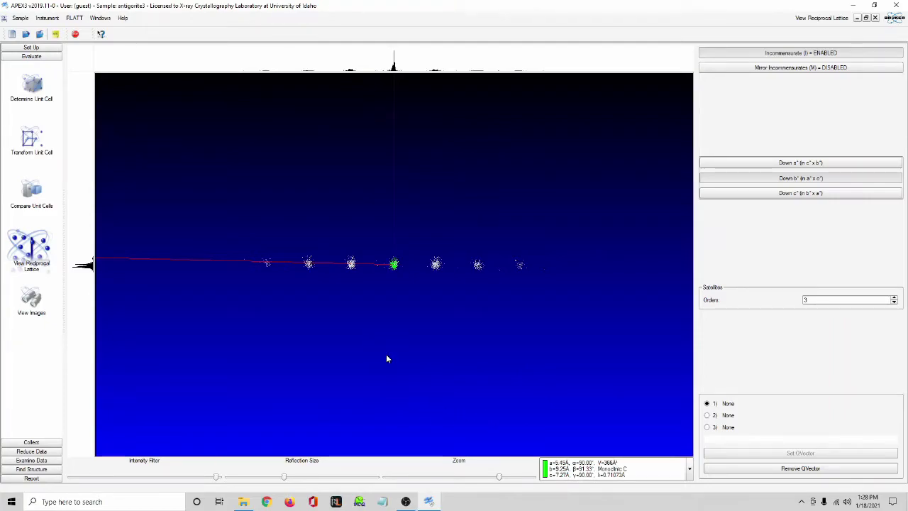
Stretch the three-order vector from the origin to the third satellite on the a* side and store 0.13372, 0.00000, -0.00084 as q-vector 1
{"action": "right_click", "coordinate": [422, 348]}
{"action": "mouse_move", "coordinate": [439, 362]}
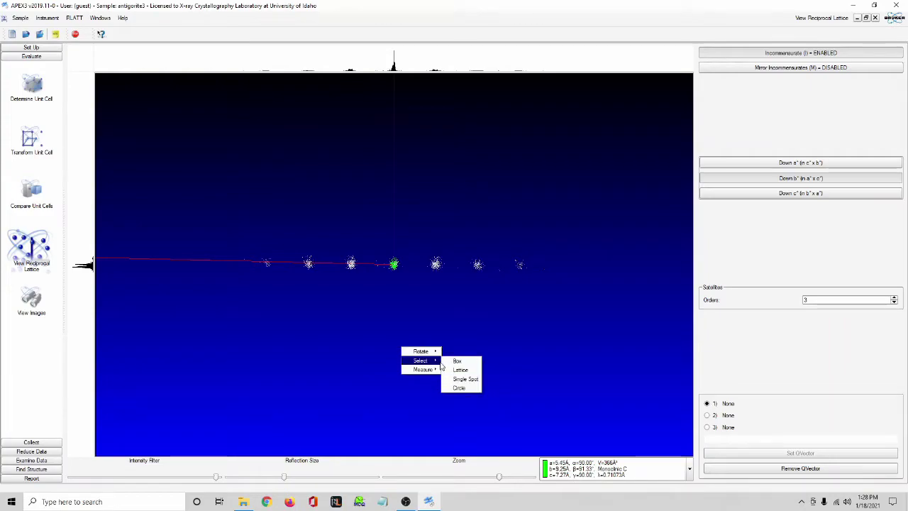
{"action": "left_click", "coordinate": [465, 389]}
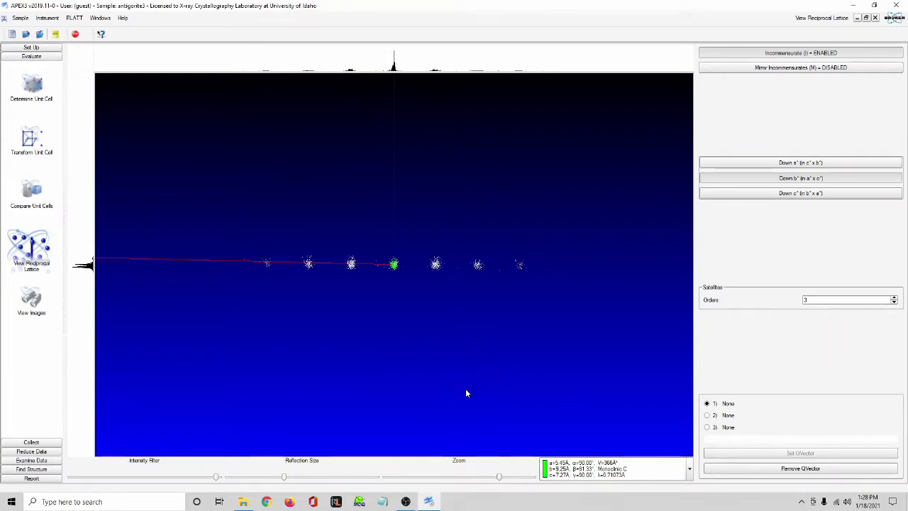
{"action": "left_click", "coordinate": [574, 287]}
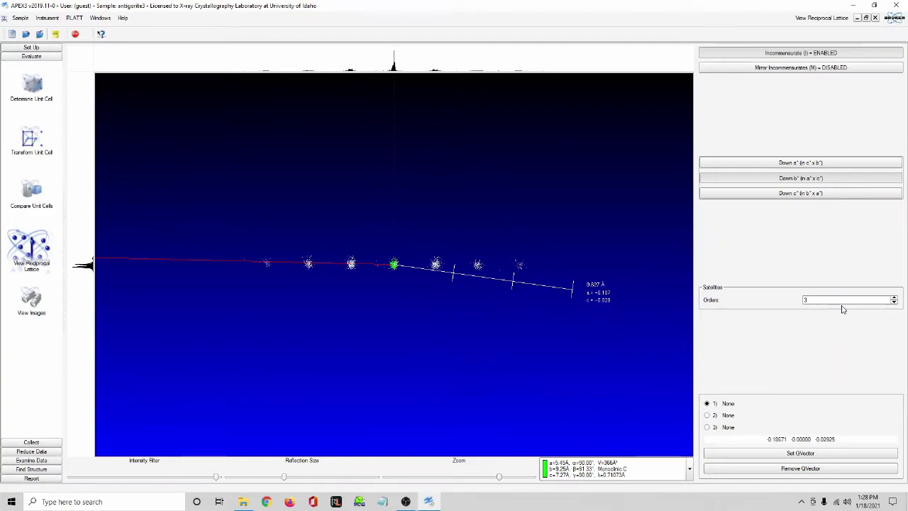
{"action": "left_click_drag", "start_coordinate": [453, 319], "coordinate": [268, 265]}
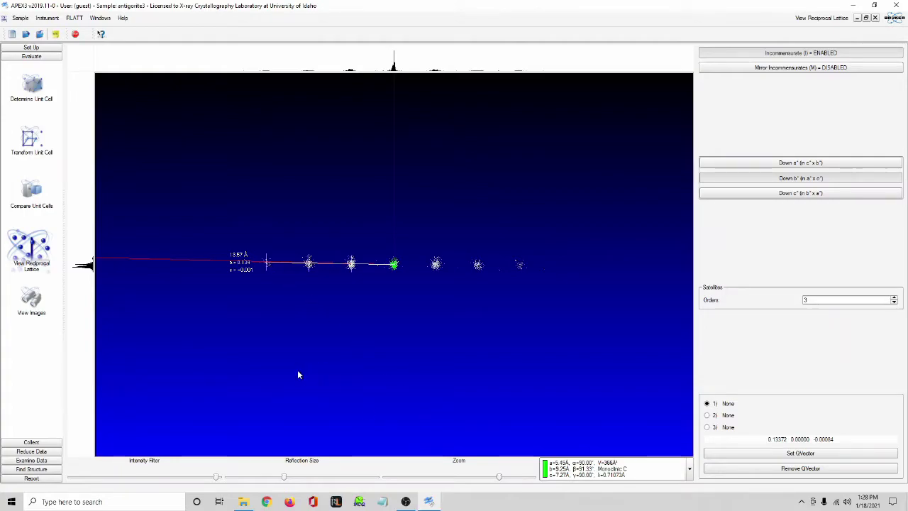
{"action": "left_click", "coordinate": [789, 455]}
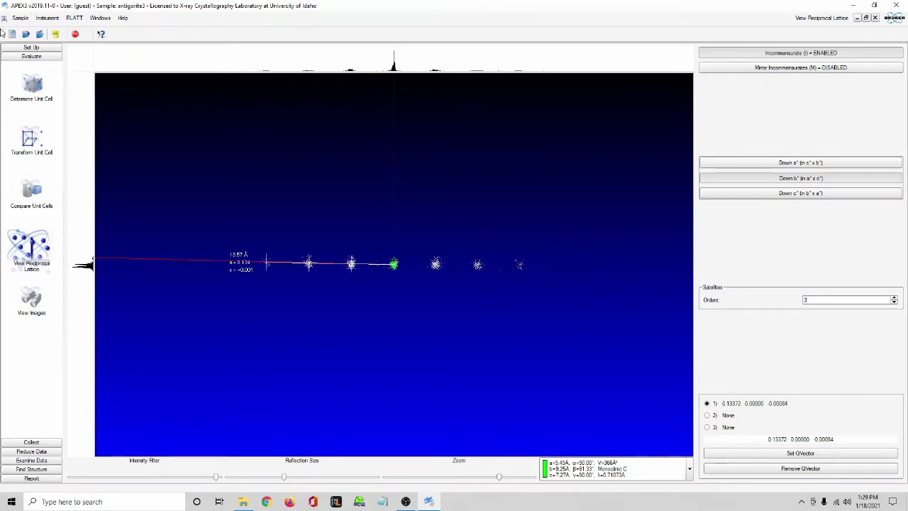
Save the sample and load all image runs from the antigorite3 folder into image integration
{"action": "left_click", "coordinate": [20, 19]}
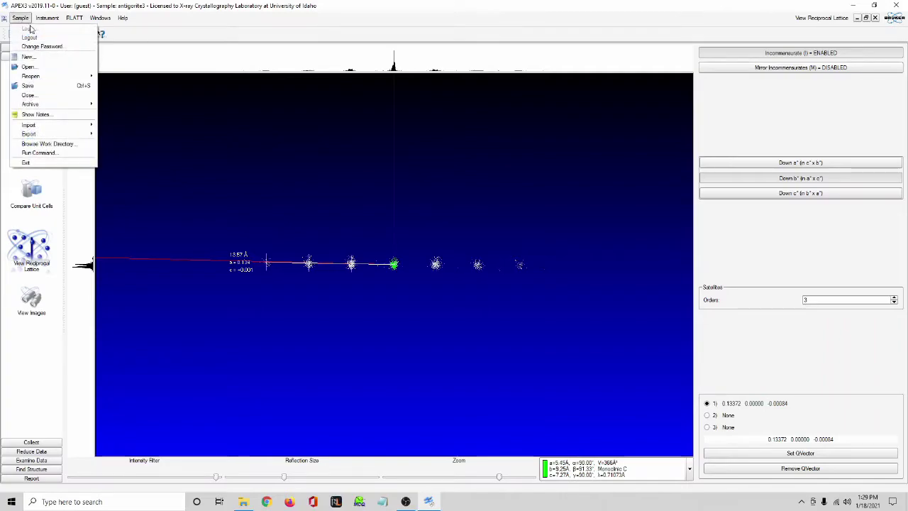
{"action": "left_click", "coordinate": [32, 83]}
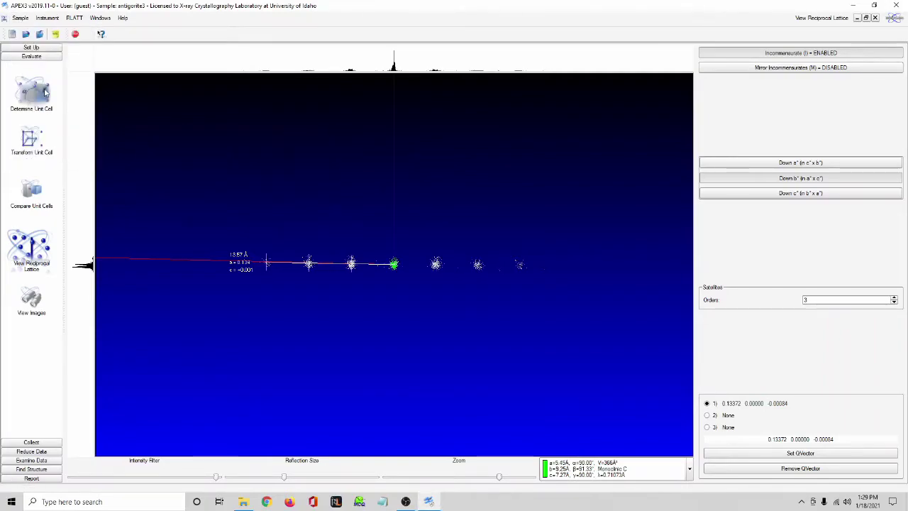
{"action": "left_click", "coordinate": [40, 452]}
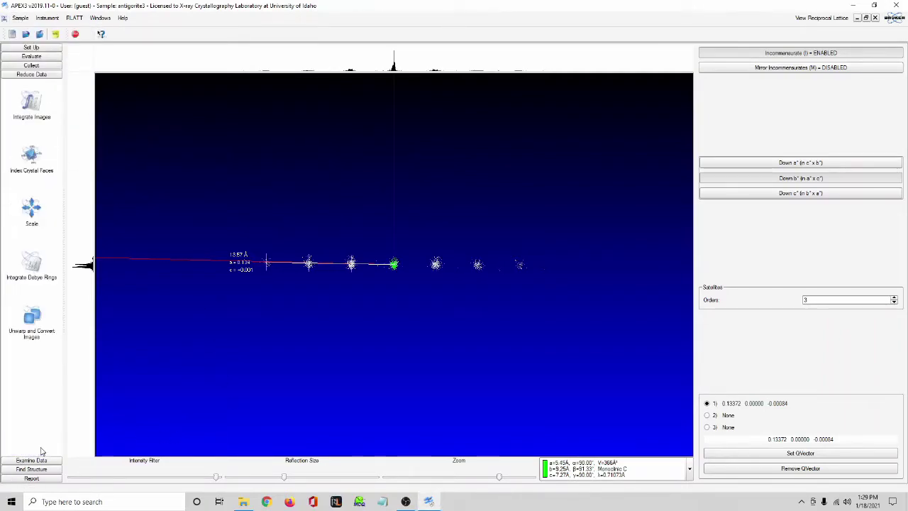
{"action": "left_click", "coordinate": [32, 114]}
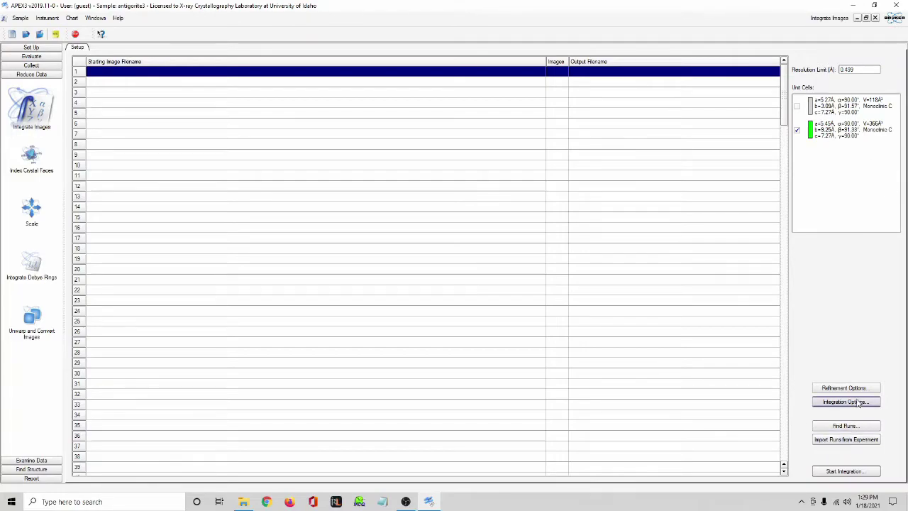
{"action": "left_click", "coordinate": [846, 426]}
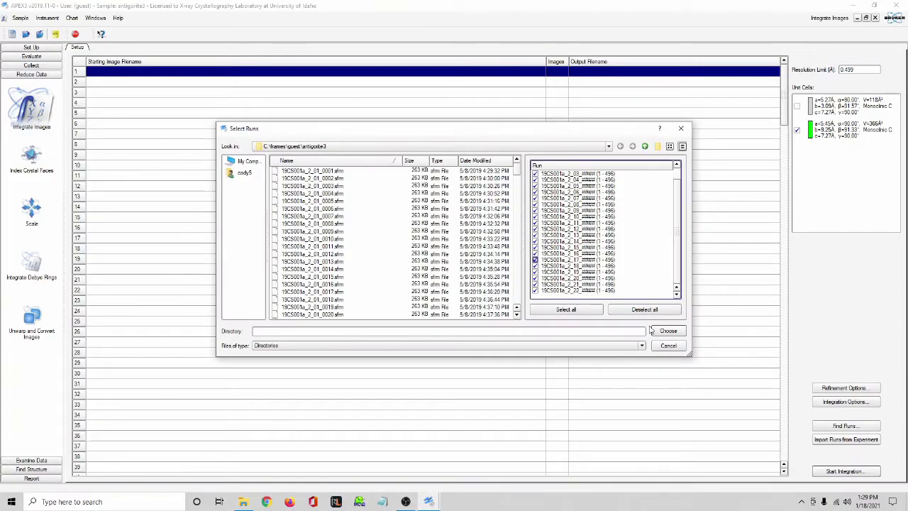
{"action": "left_click", "coordinate": [668, 331]}
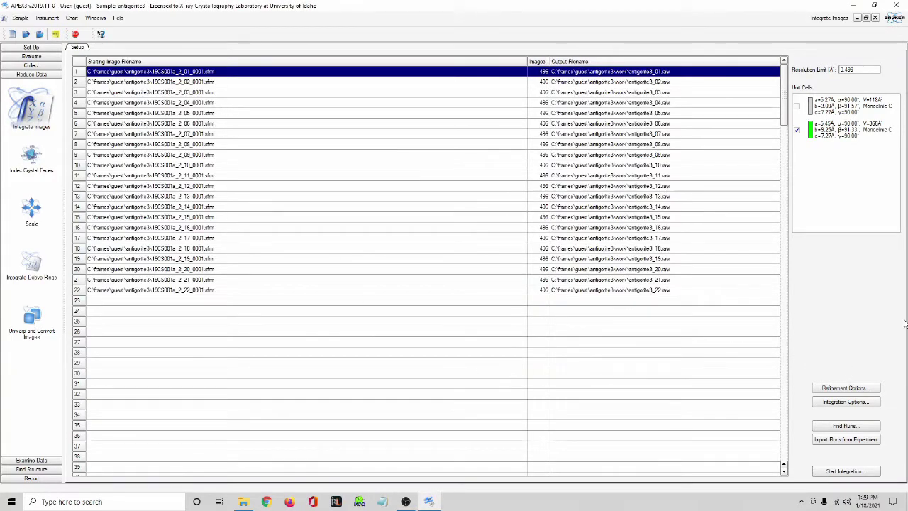
Set the maximum satellite index for modulated structure integration to 3 and start integrating the loaded runs
{"action": "left_click", "coordinate": [851, 404]}
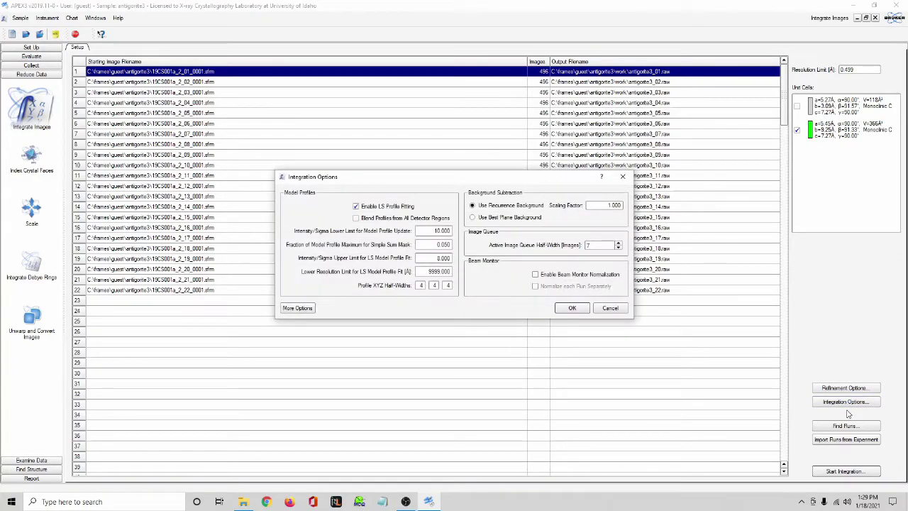
{"action": "left_click", "coordinate": [302, 308]}
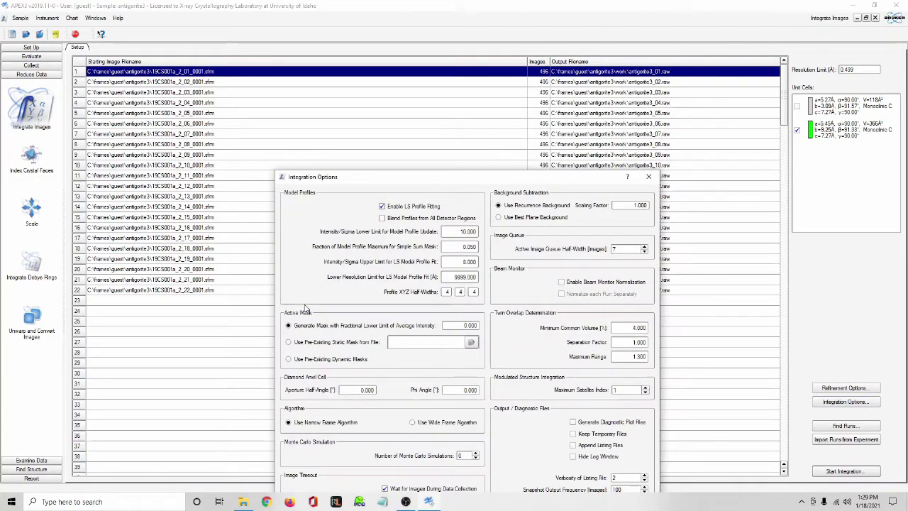
{"action": "left_click_drag", "start_coordinate": [446, 179], "coordinate": [476, 51]}
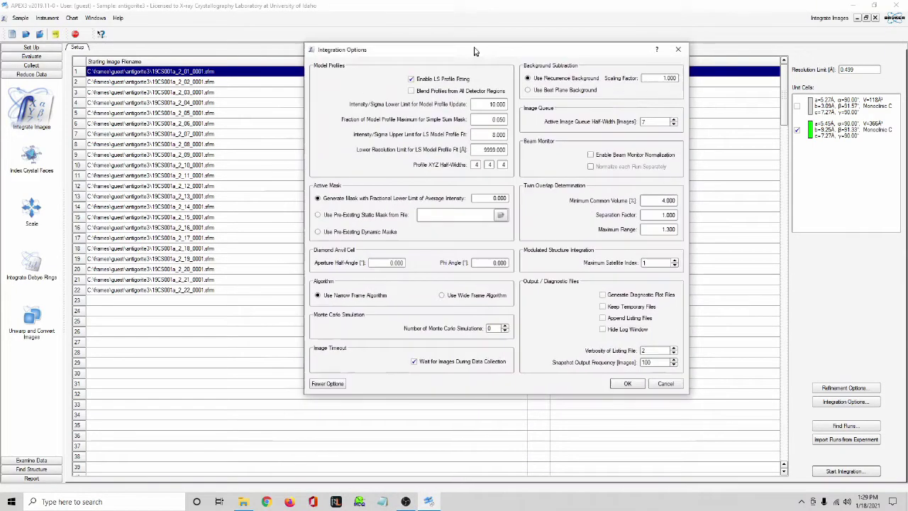
{"action": "left_click", "coordinate": [658, 259]}
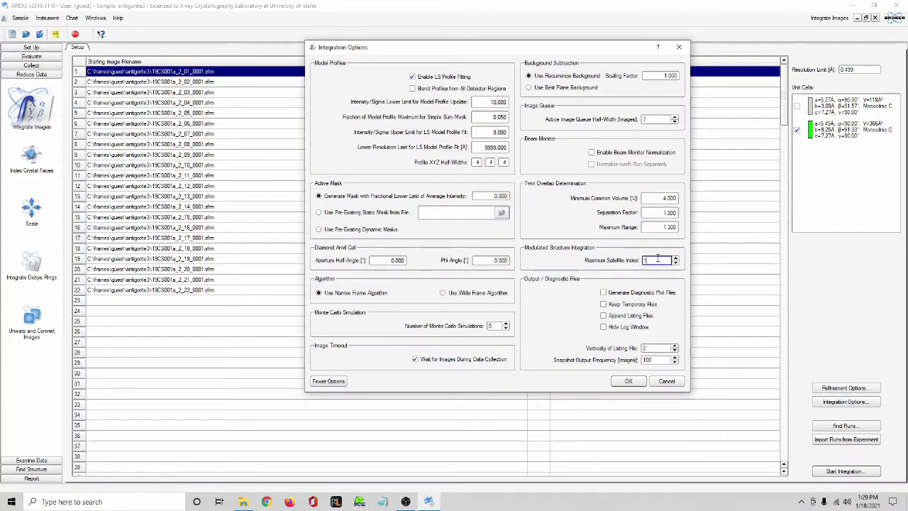
{"action": "left_click", "coordinate": [675, 259]}
{"action": "type", "text": "3"}
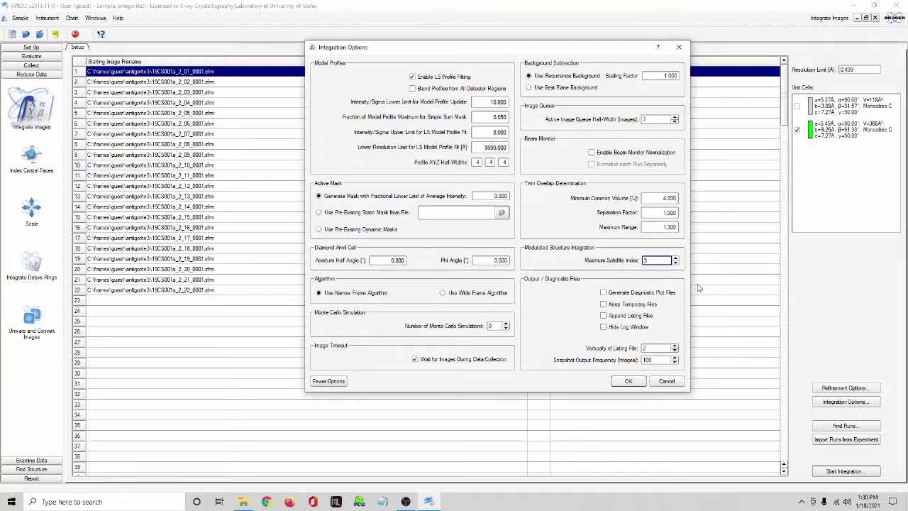
{"action": "left_click", "coordinate": [638, 382]}
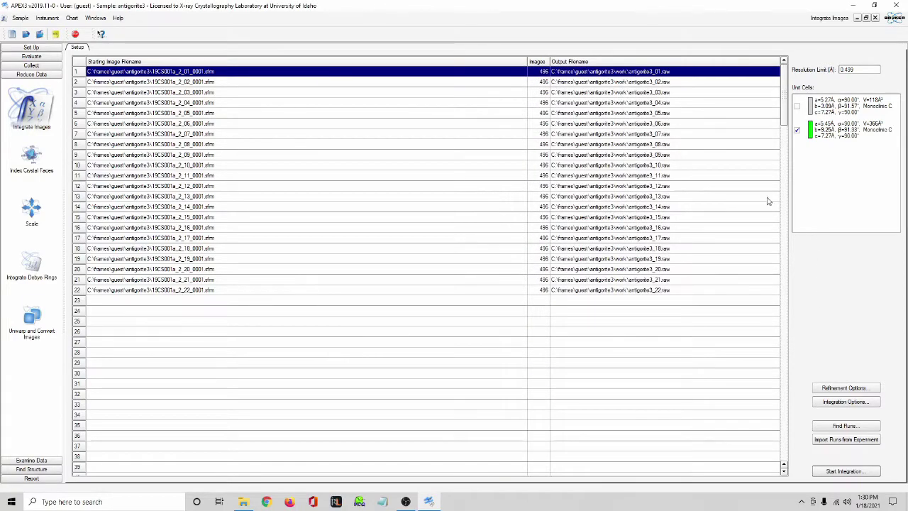
{"action": "left_click", "coordinate": [858, 473]}
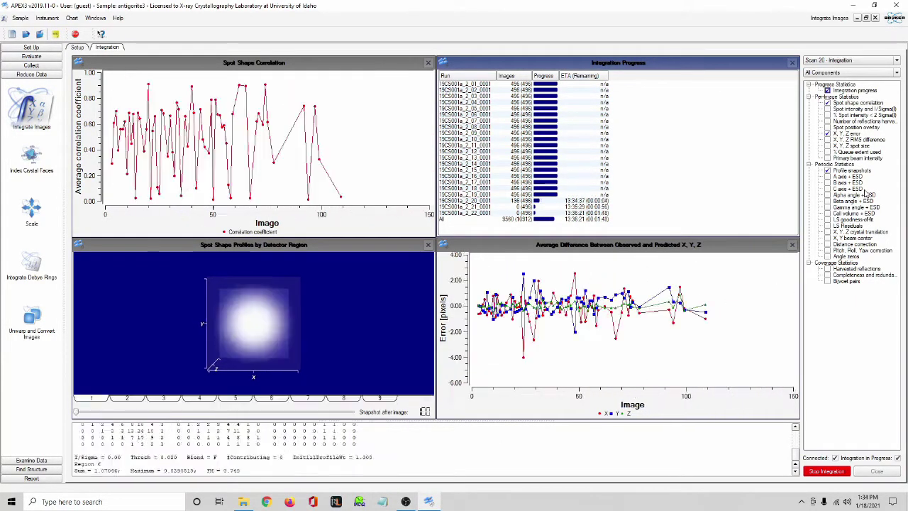
{"action": "left_click", "coordinate": [399, 502]}
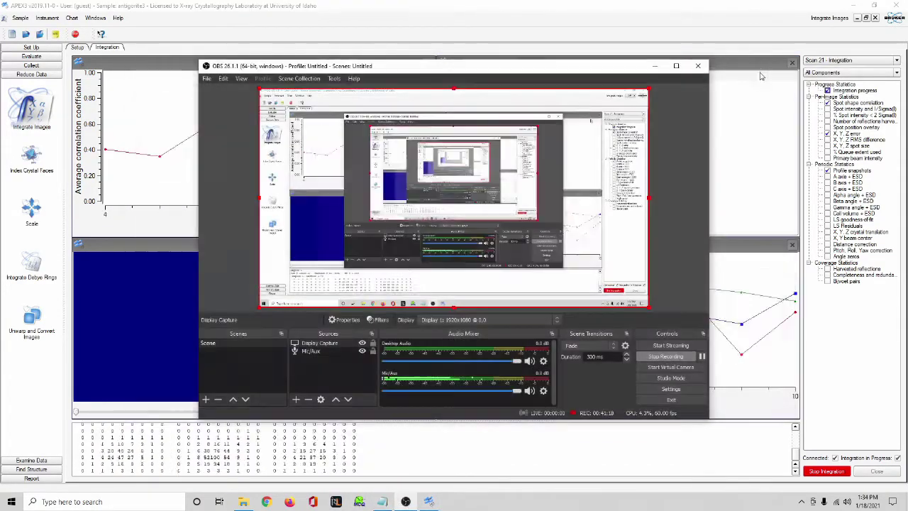
{"action": "left_click", "coordinate": [405, 501]}
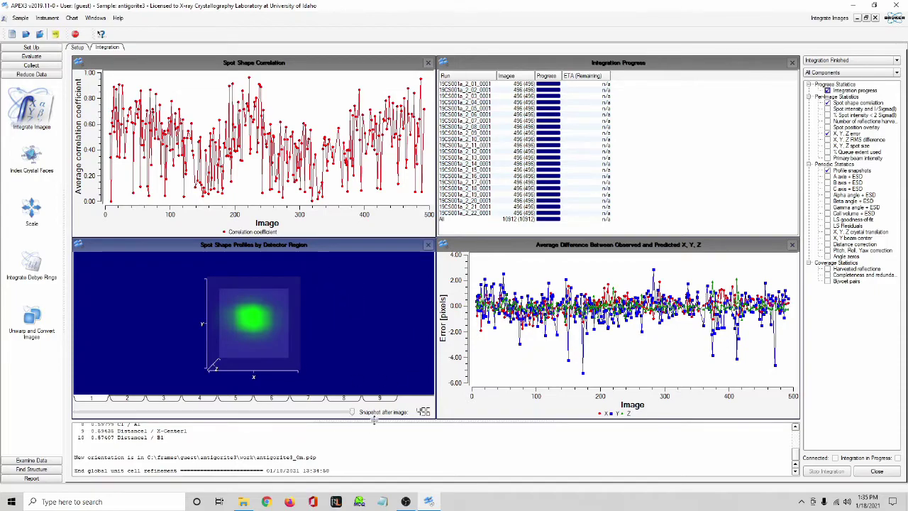
Enlarge the integration log and examine the globally refined cell lengths, their goodness-of-fit-corrected errors and the q-vector components
{"action": "left_click_drag", "start_coordinate": [377, 420], "coordinate": [376, 285]}
{"action": "scroll", "coordinate": [324, 437], "scroll_direction": "up", "scroll_amount": 5}
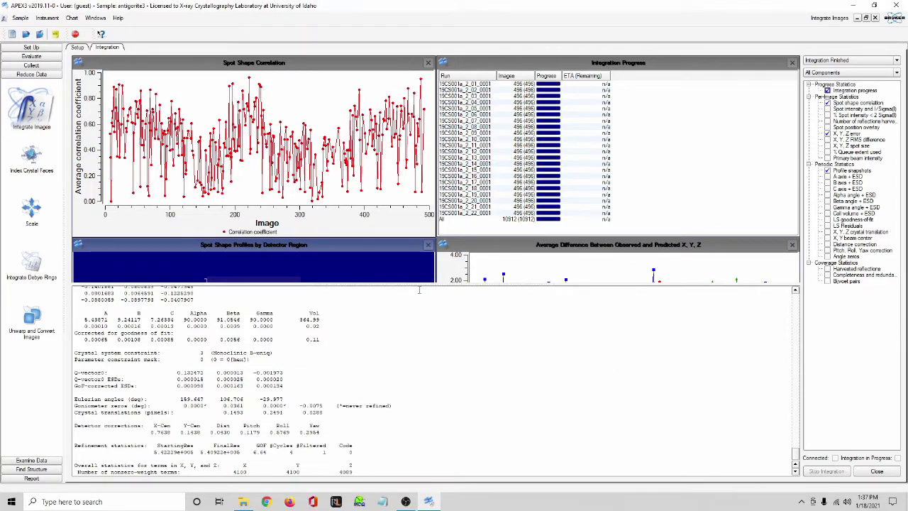
{"action": "scroll", "coordinate": [214, 342], "scroll_direction": "up", "scroll_amount": 5}
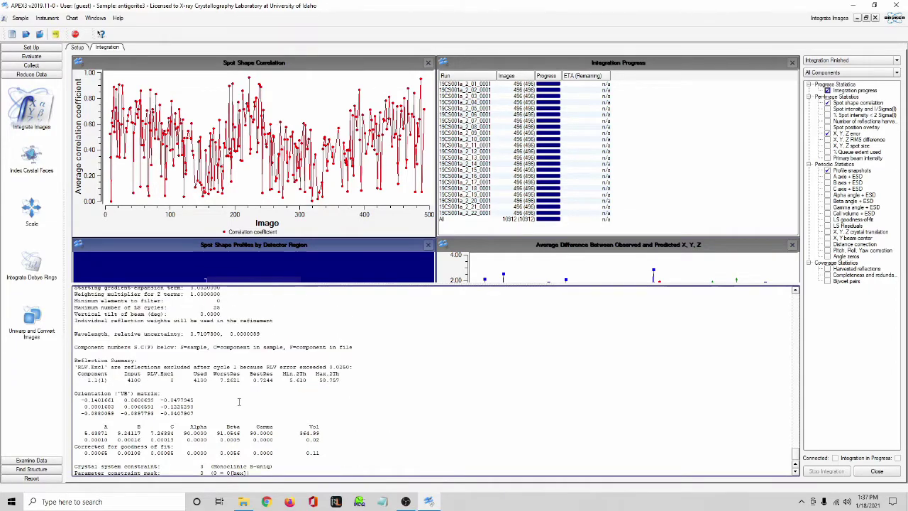
{"action": "scroll", "coordinate": [214, 342], "scroll_direction": "down", "scroll_amount": 5}
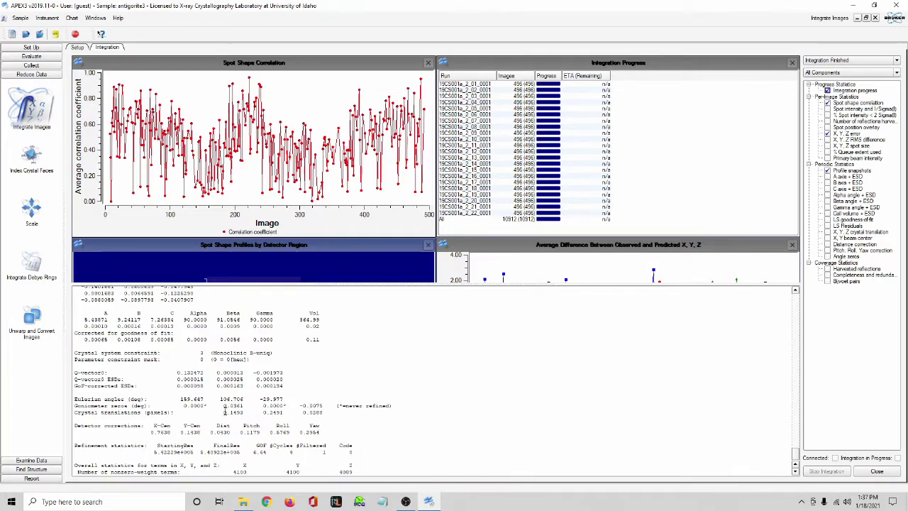
{"action": "left_click_drag", "start_coordinate": [75, 372], "coordinate": [160, 398]}
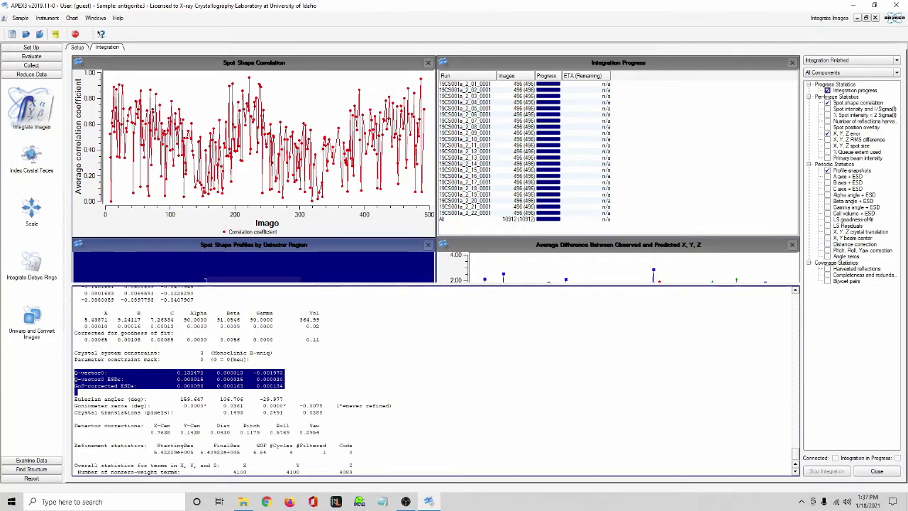
{"action": "scroll", "coordinate": [329, 418], "scroll_direction": "up", "scroll_amount": 3}
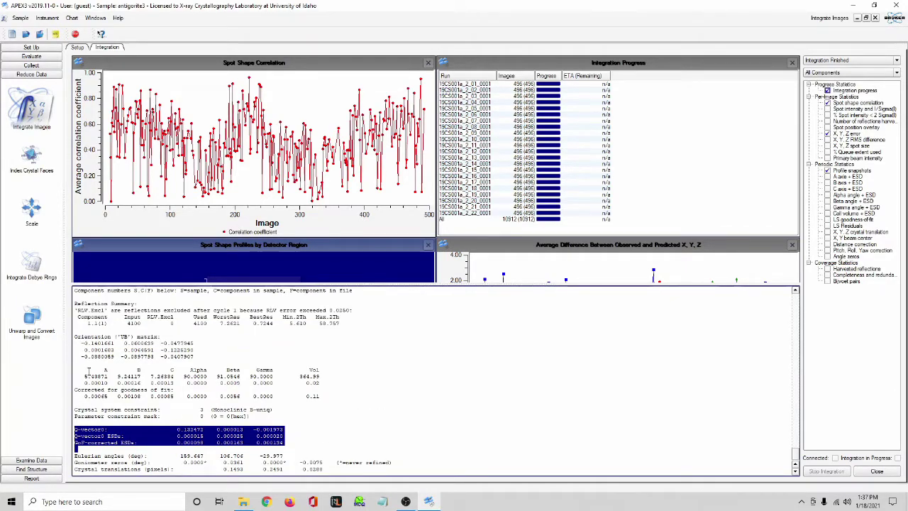
{"action": "left_click_drag", "start_coordinate": [86, 396], "coordinate": [187, 396]}
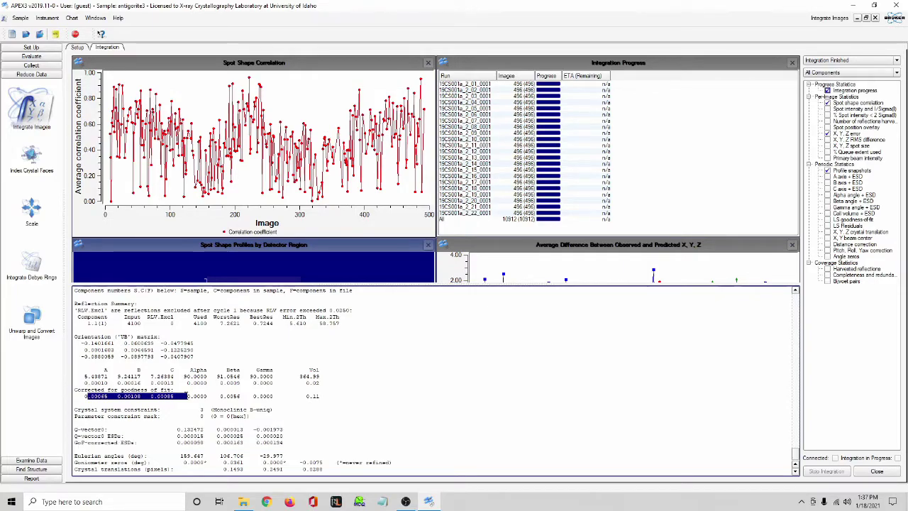
{"action": "scroll", "coordinate": [138, 402], "scroll_direction": "down", "scroll_amount": 2}
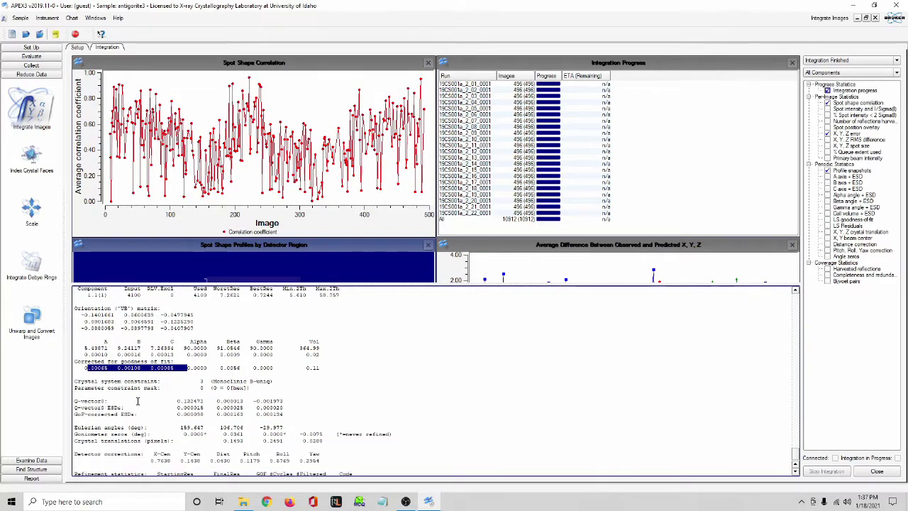
{"action": "left_click_drag", "start_coordinate": [283, 402], "coordinate": [170, 402]}
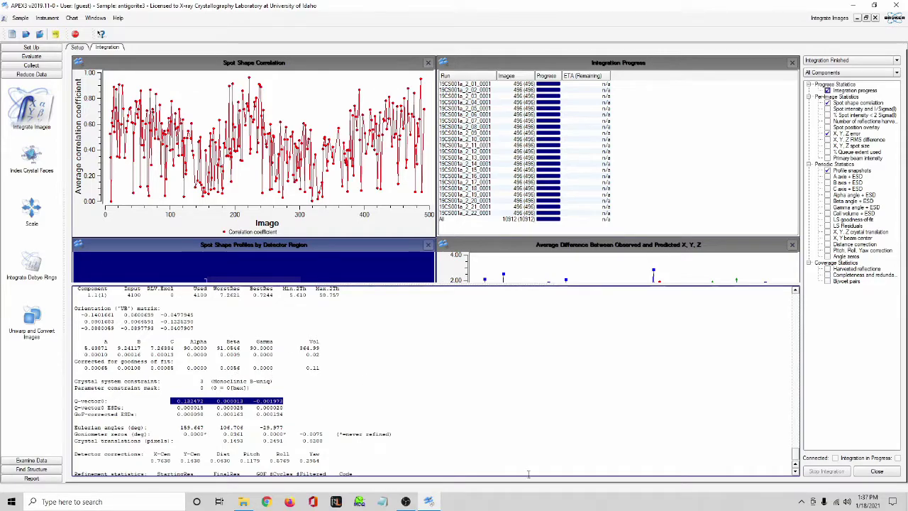
Close the finished integration and start scaling antigorite3_0m.ram with the output file type .hk6 (Modulated Structures Only)
{"action": "left_click", "coordinate": [877, 471]}
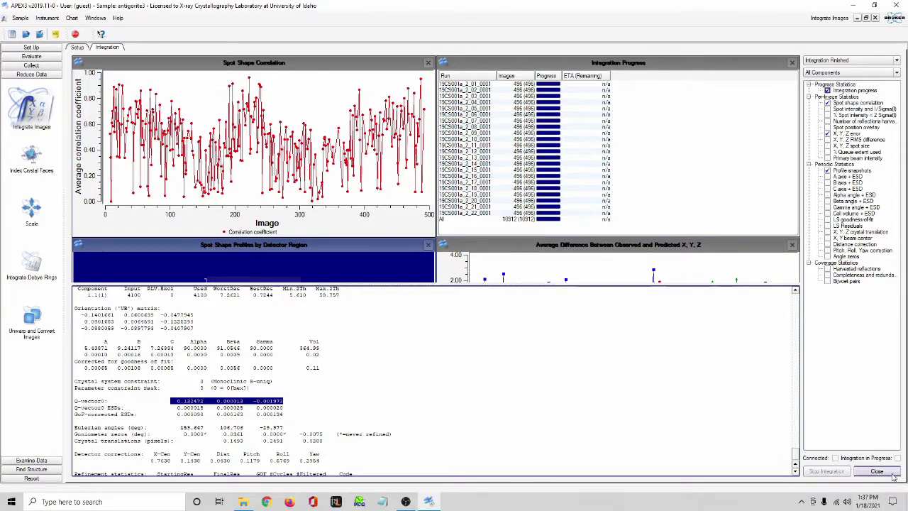
{"action": "left_click", "coordinate": [40, 221]}
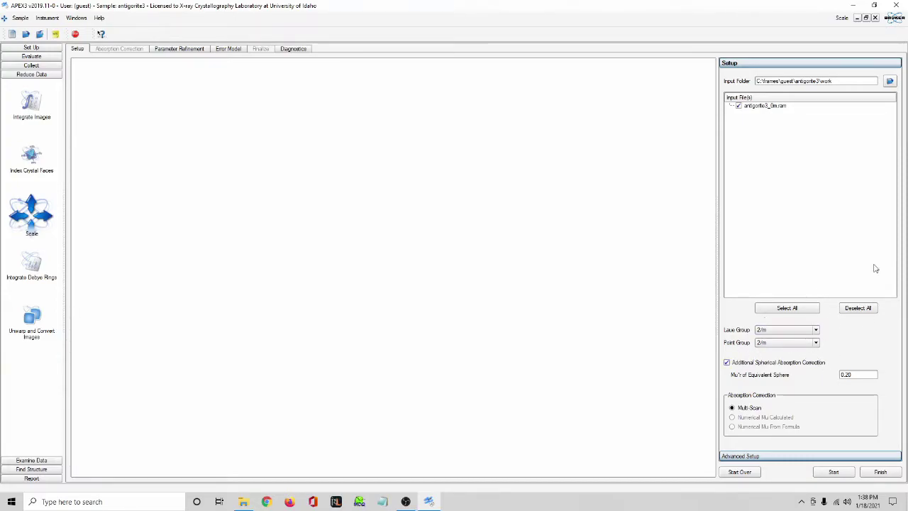
{"action": "left_click", "coordinate": [816, 456]}
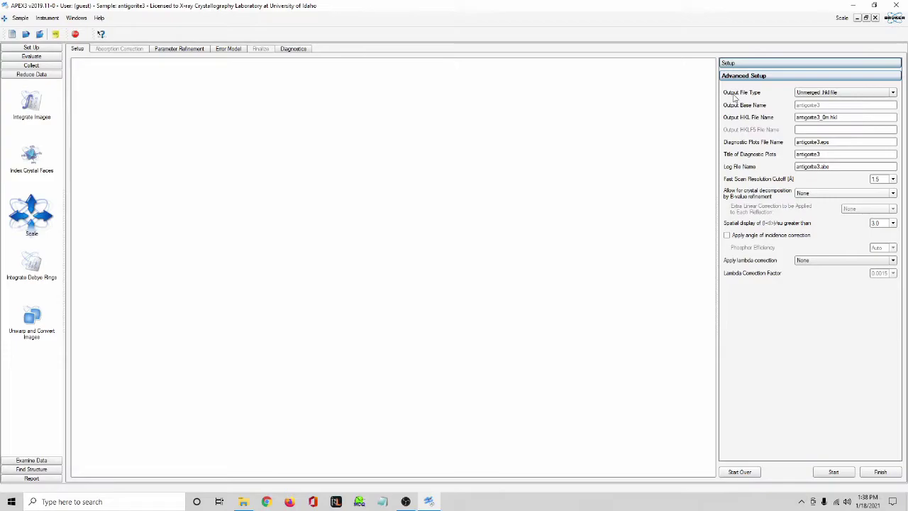
{"action": "left_click", "coordinate": [843, 93]}
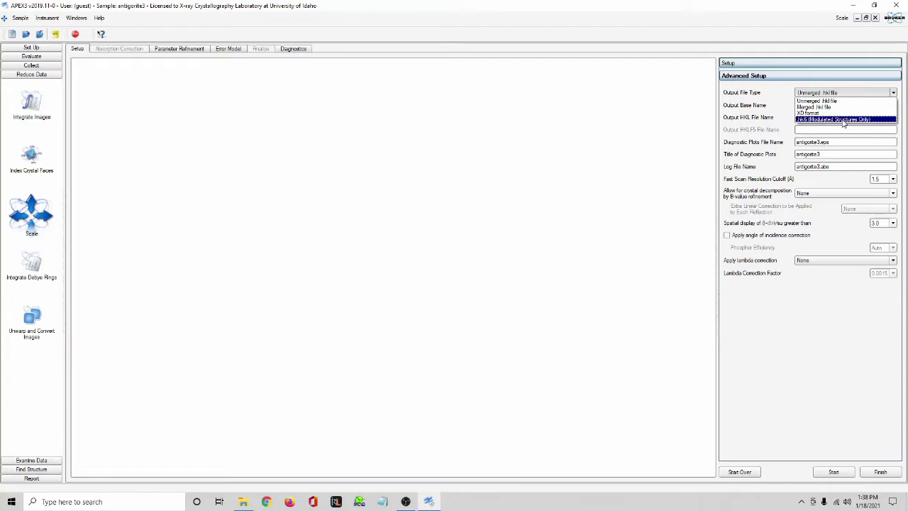
{"action": "left_click", "coordinate": [843, 120]}
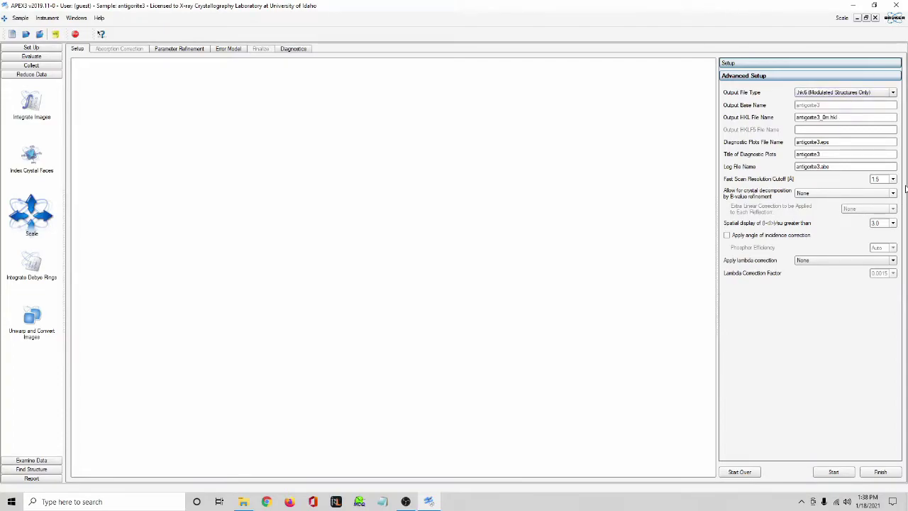
{"action": "left_click", "coordinate": [853, 472]}
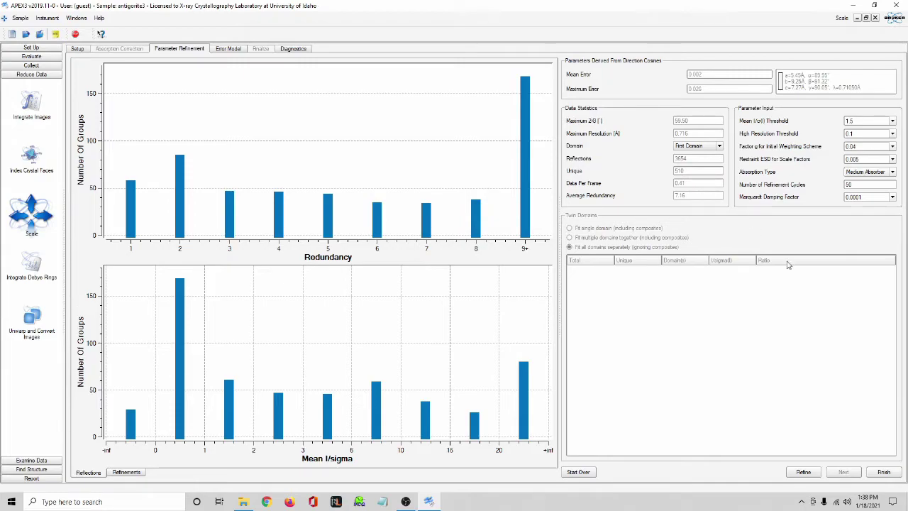
Complete the scaling by running the parameter refinement and error model with the proposed settings, and save the sample
{"action": "left_click", "coordinate": [805, 471]}
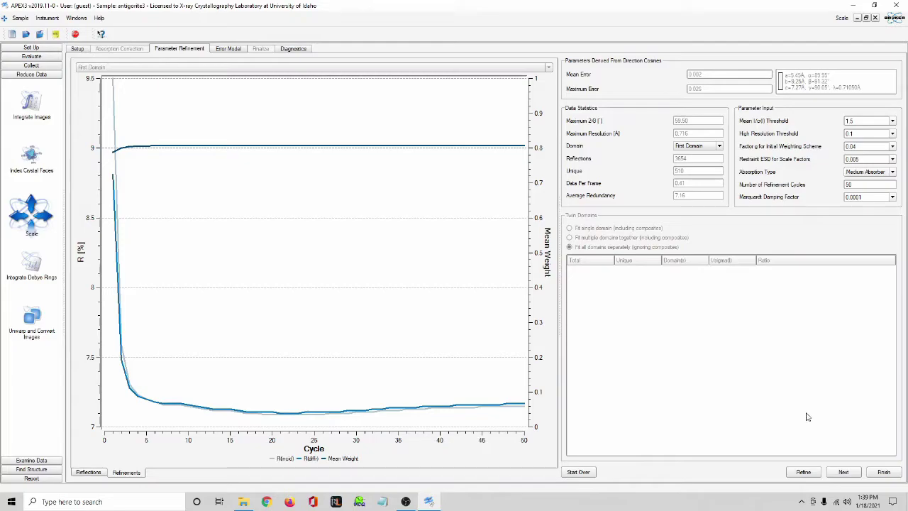
{"action": "left_click", "coordinate": [854, 474]}
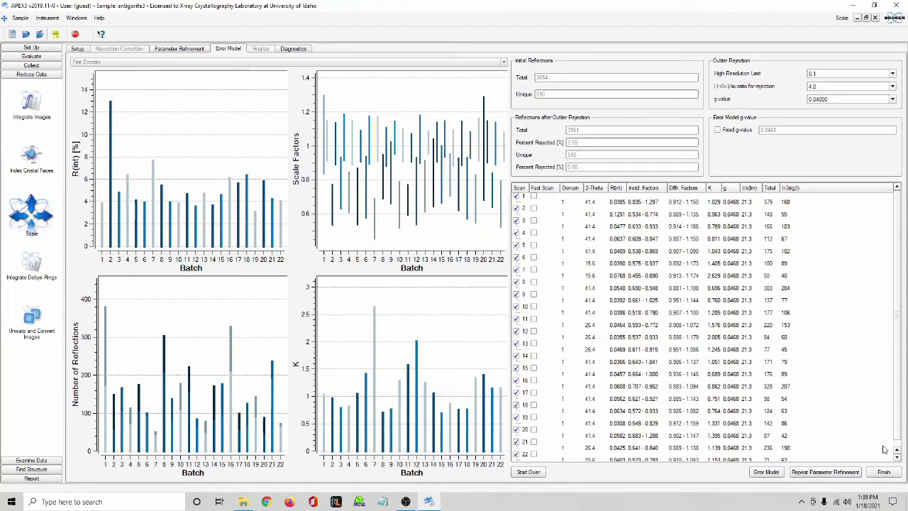
{"action": "left_click", "coordinate": [878, 476]}
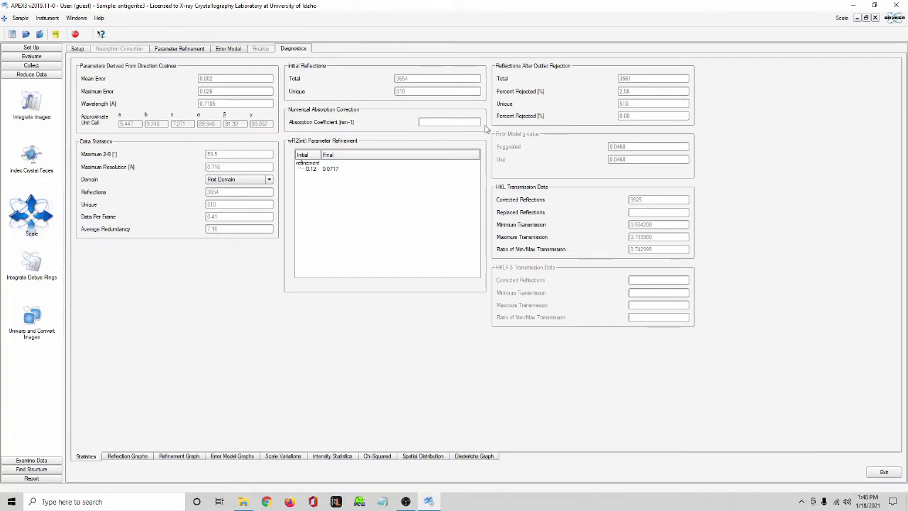
{"action": "left_click", "coordinate": [883, 473]}
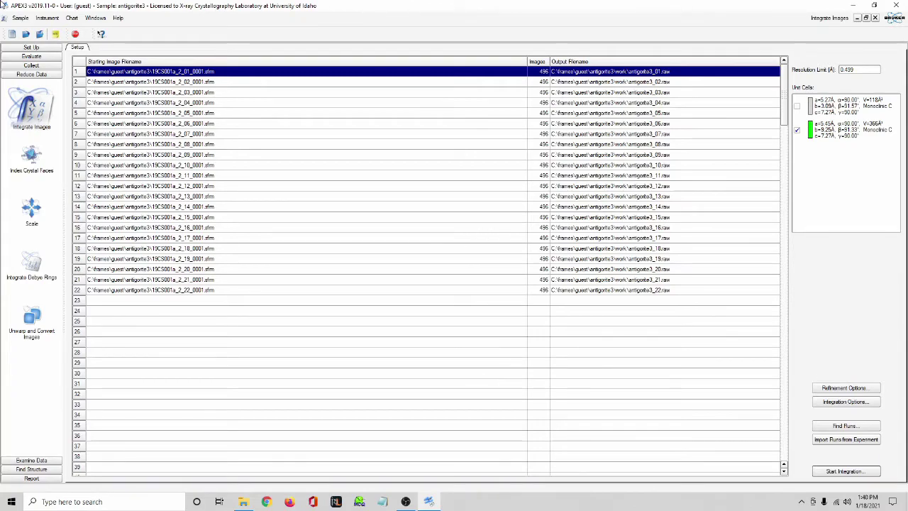
{"action": "left_click", "coordinate": [20, 18]}
{"action": "left_click", "coordinate": [44, 88]}
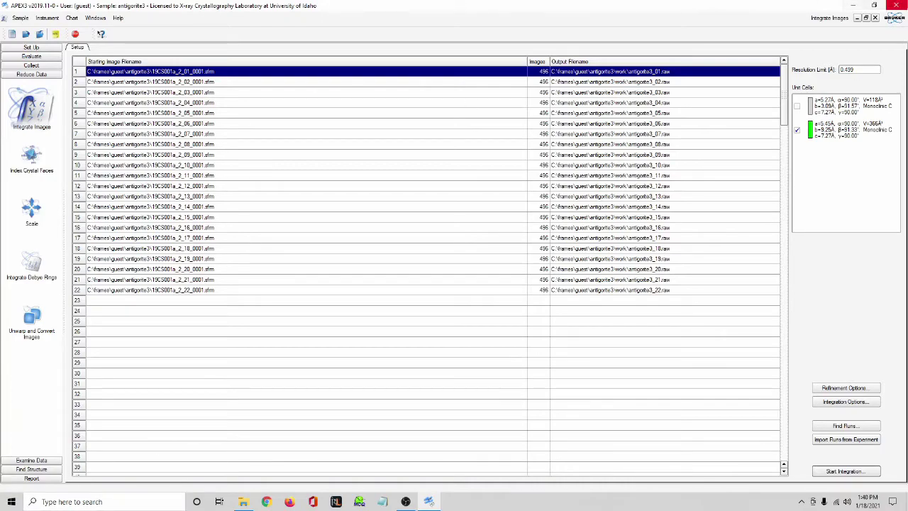
{"action": "left_click", "coordinate": [854, 10]}
{"action": "left_click", "coordinate": [405, 502]}
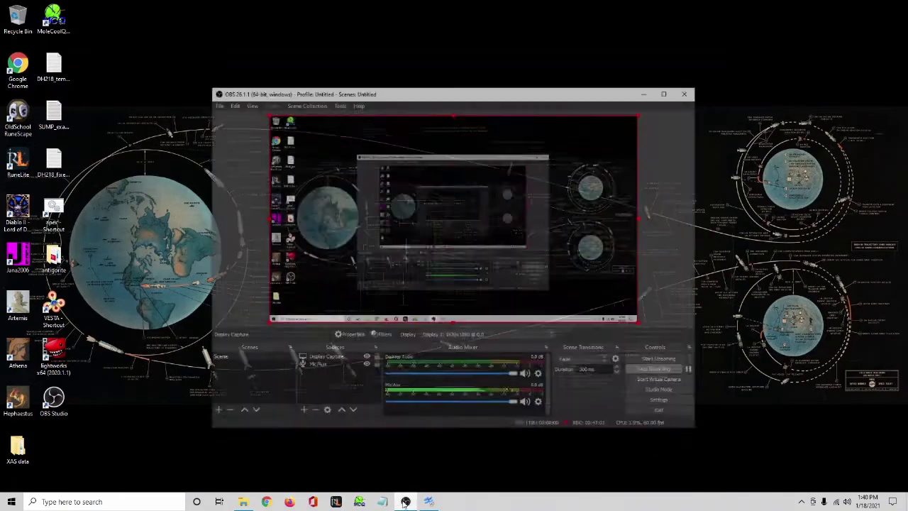
Launch Jana2006 and move its window clear of the desktop shortcuts
{"action": "left_click", "coordinate": [405, 502]}
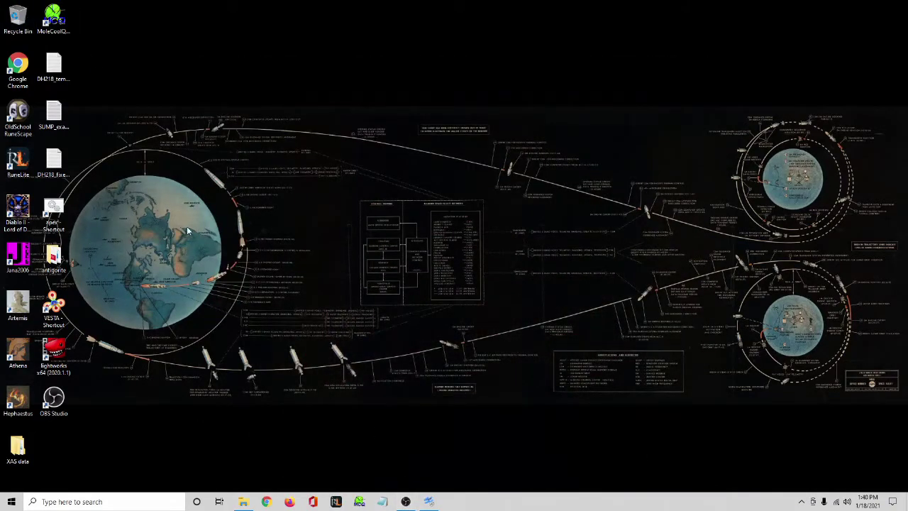
{"action": "double_click", "coordinate": [29, 257]}
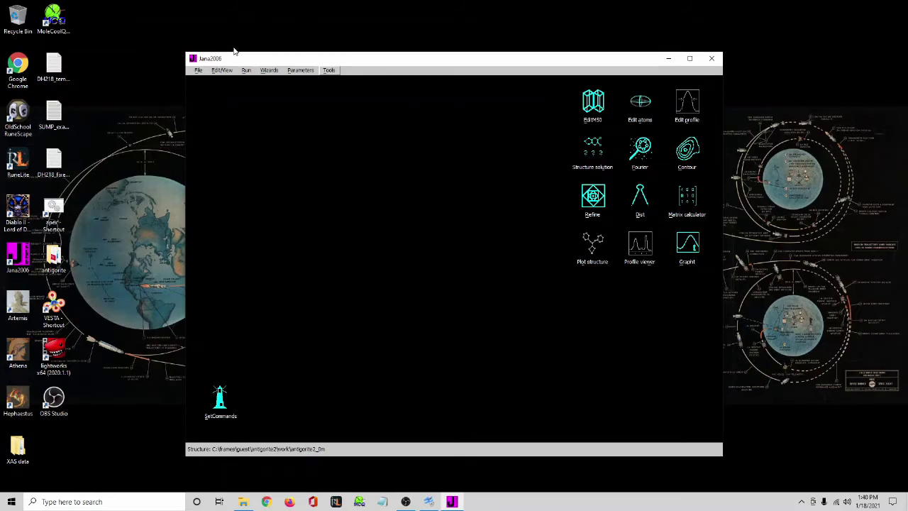
{"action": "left_click_drag", "start_coordinate": [246, 61], "coordinate": [408, 54]}
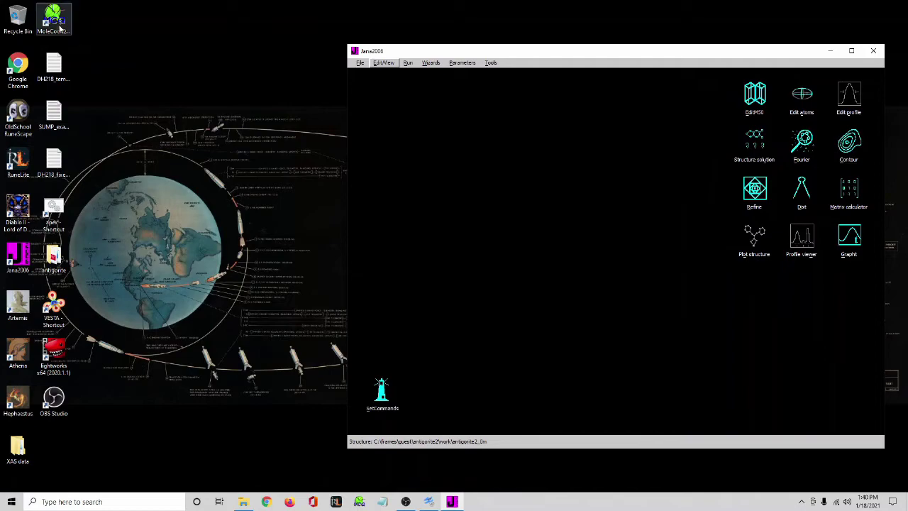
{"action": "left_click", "coordinate": [61, 32]}
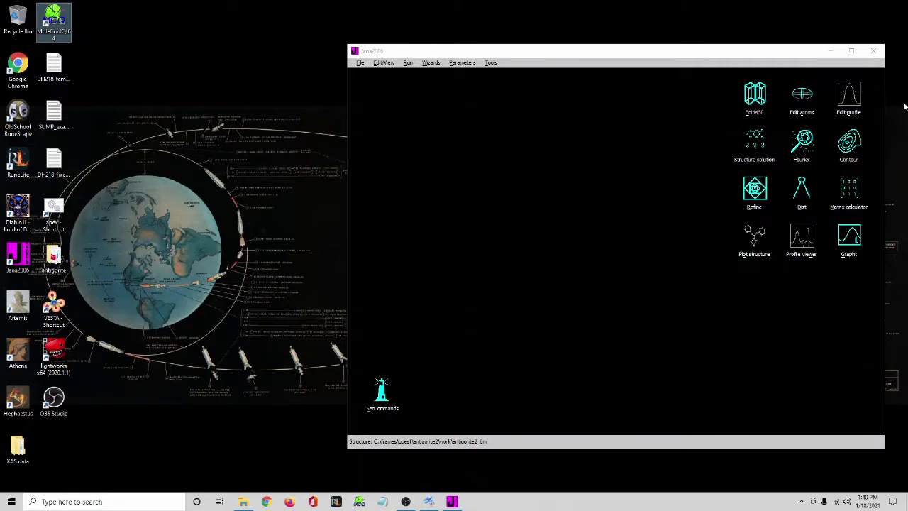
{"action": "left_click_drag", "start_coordinate": [702, 55], "coordinate": [649, 38]}
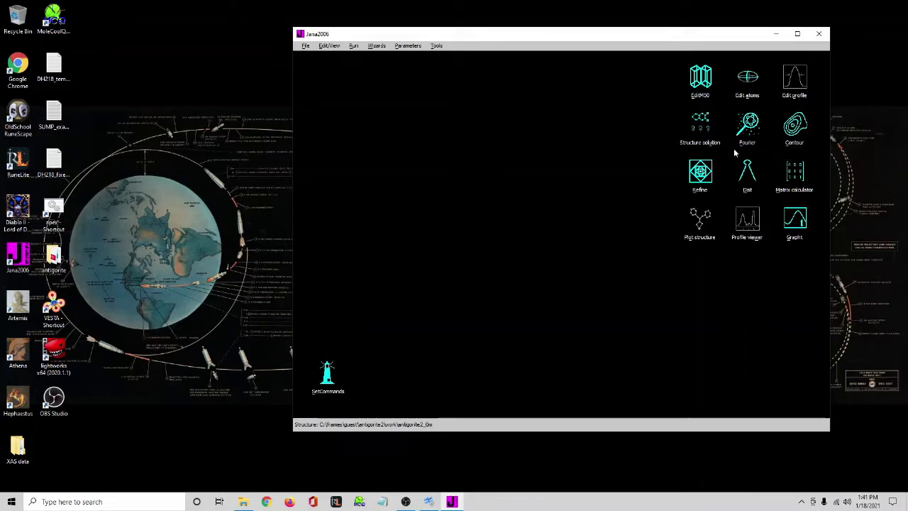
{"action": "left_click", "coordinate": [54, 21]}
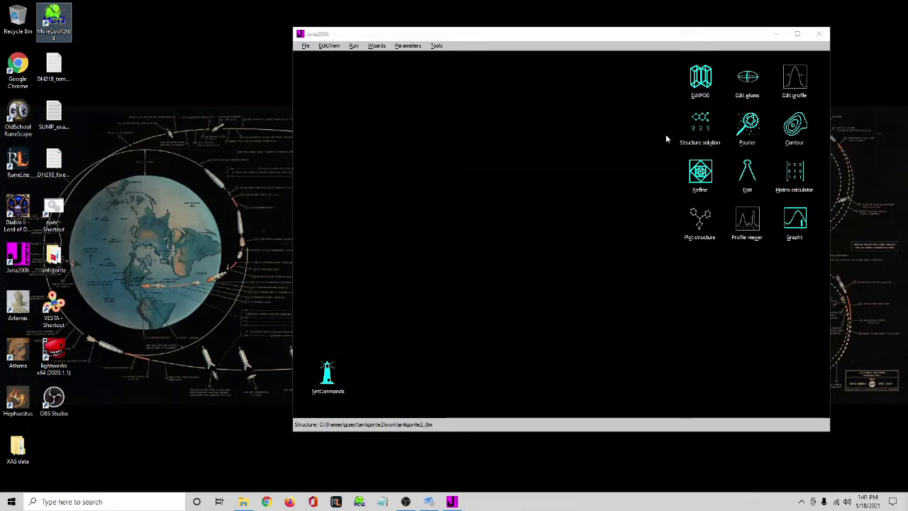
{"action": "left_click", "coordinate": [330, 46]}
{"action": "left_click", "coordinate": [335, 57]}
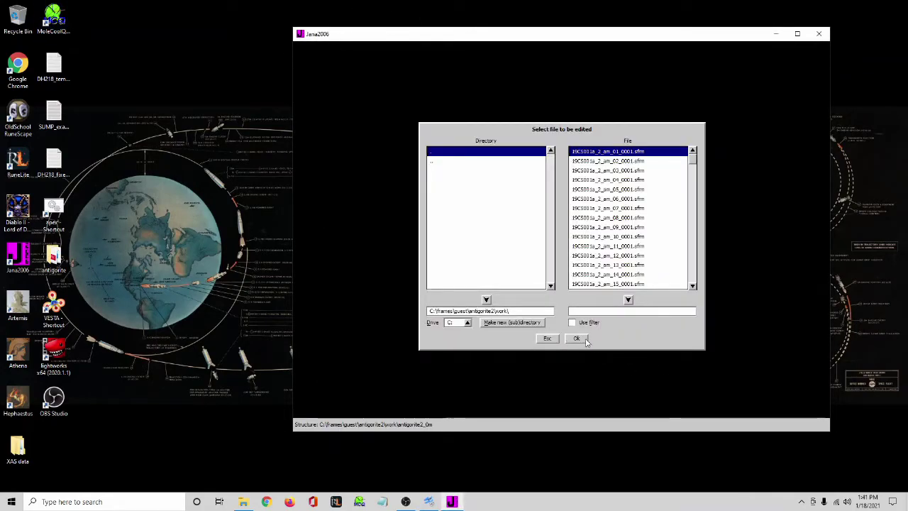
{"action": "left_click", "coordinate": [547, 338]}
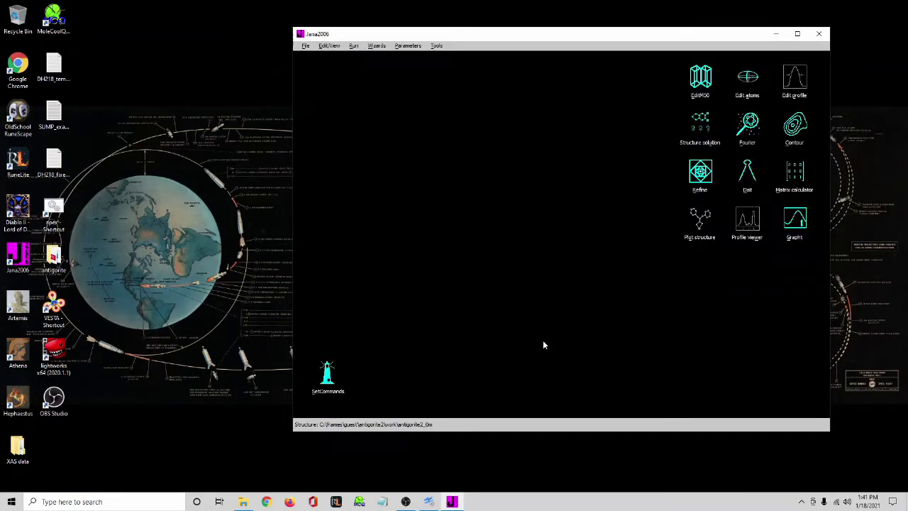
Start a new structure and change its directory to C:\frames\guest
{"action": "left_click", "coordinate": [306, 46]}
{"action": "mouse_move", "coordinate": [329, 46]}
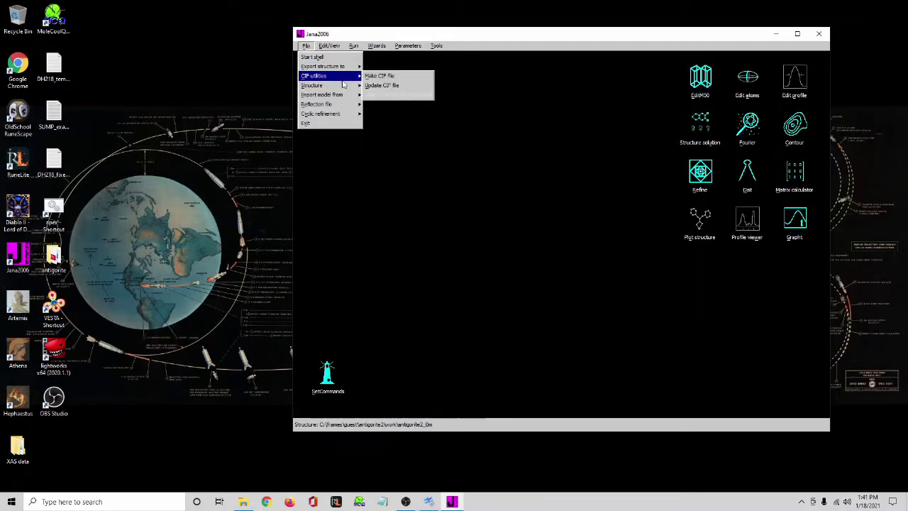
{"action": "left_click", "coordinate": [369, 85]}
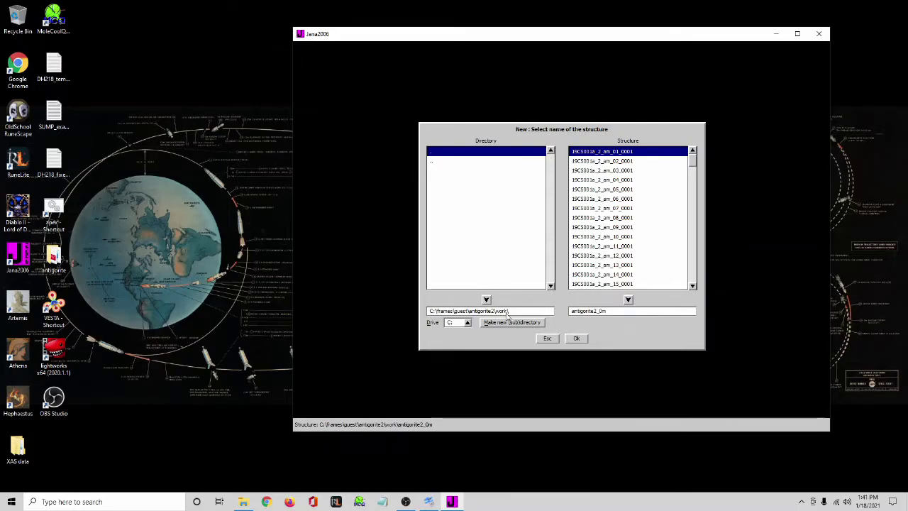
{"action": "left_click_drag", "start_coordinate": [527, 316], "coordinate": [471, 321]}
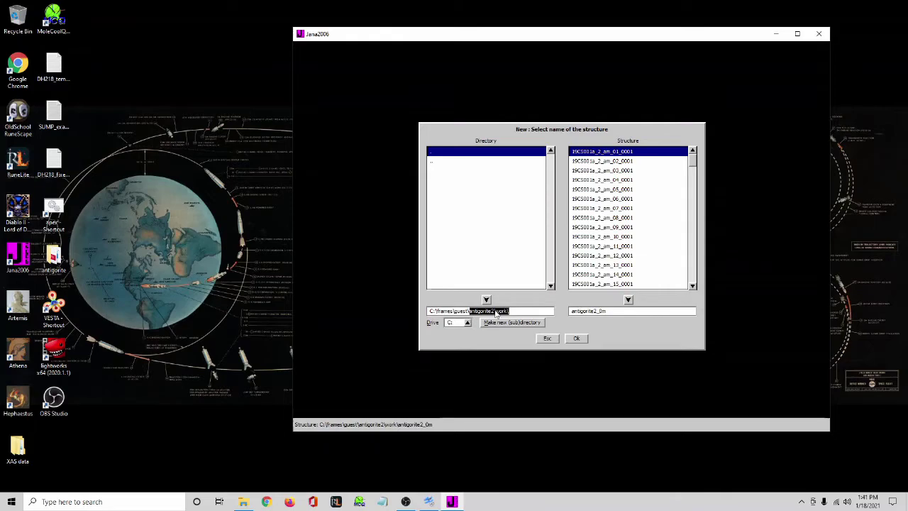
{"action": "key", "text": "BackSpace"}
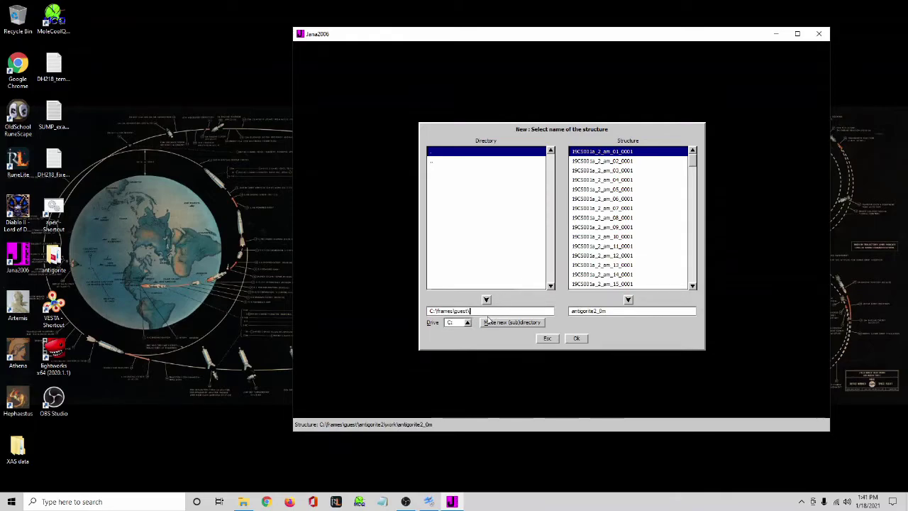
{"action": "left_click", "coordinate": [518, 275]}
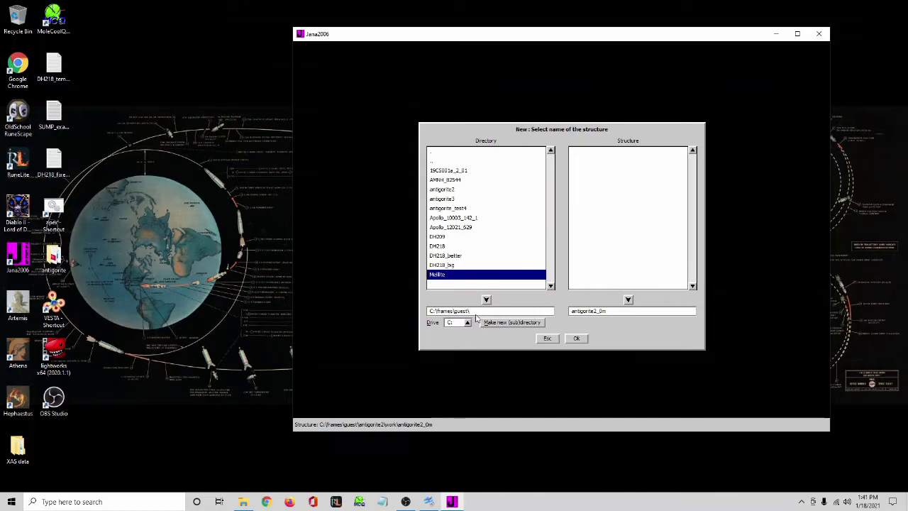
Set the new structure's directory to the work folder inside antigorite3, cancelling the slow file-list reading on the way
{"action": "left_click_drag", "start_coordinate": [470, 313], "coordinate": [455, 317]}
{"action": "left_click", "coordinate": [454, 199]}
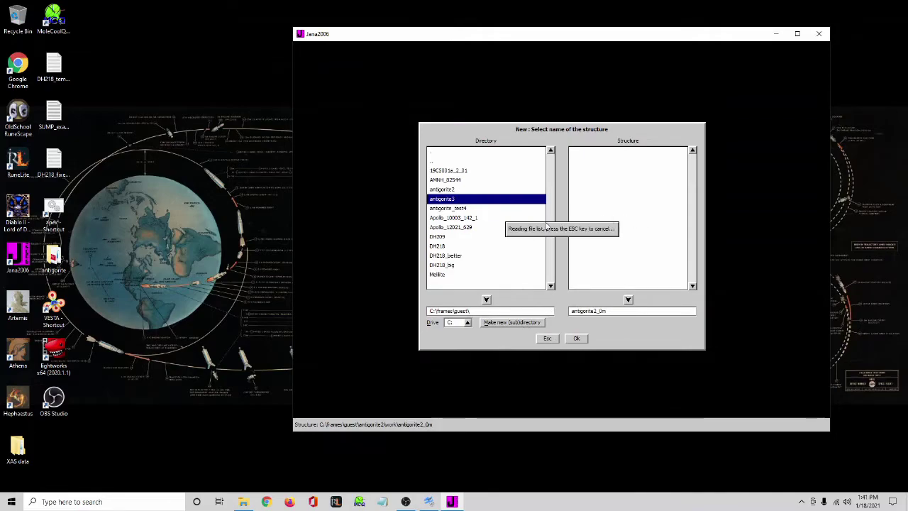
{"action": "left_click", "coordinate": [548, 340]}
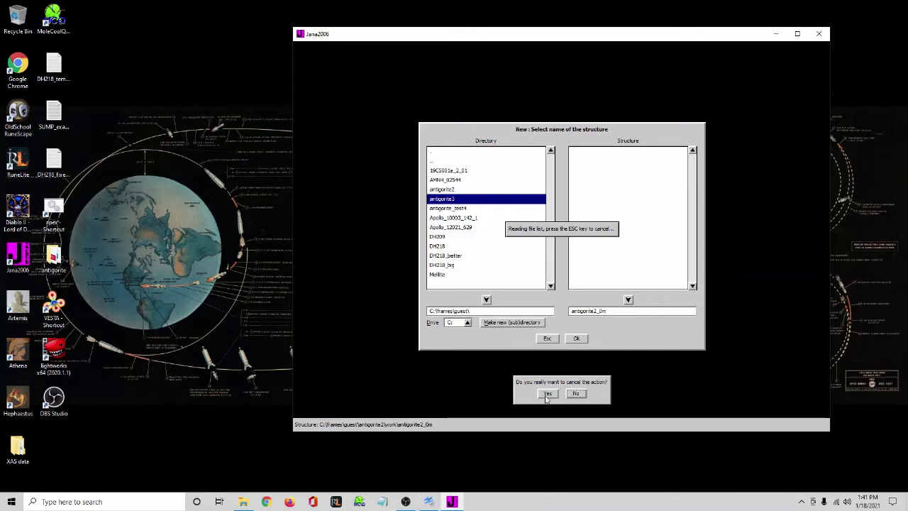
{"action": "left_click", "coordinate": [547, 393]}
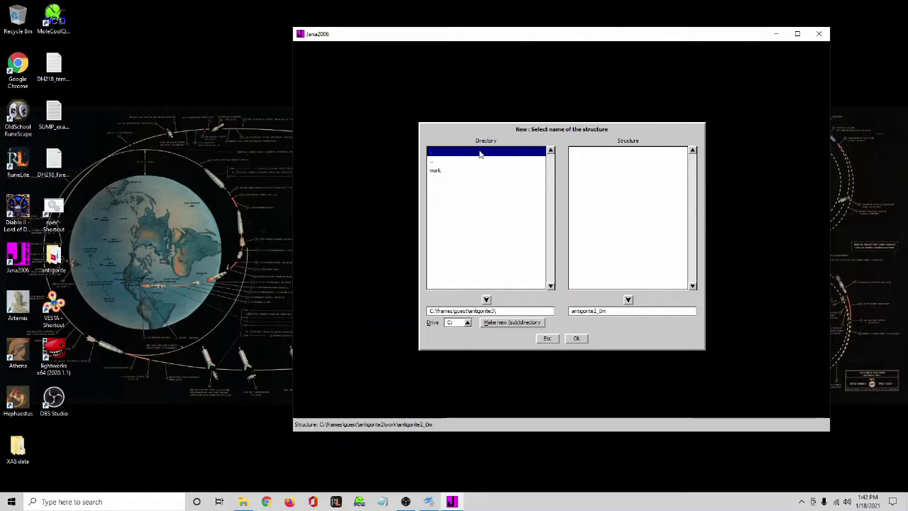
{"action": "double_click", "coordinate": [437, 171]}
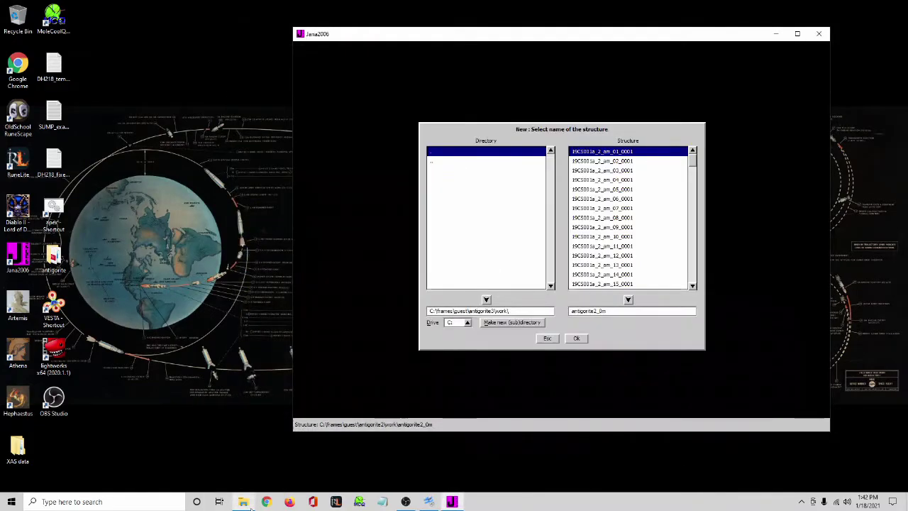
Switch to File Explorer and open the folder C:\frames\guest\antigorite3
{"action": "left_click", "coordinate": [244, 502]}
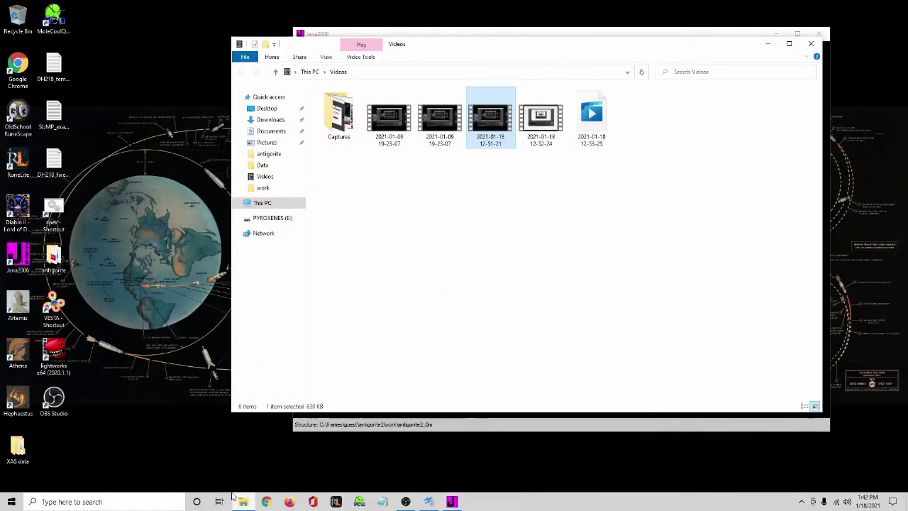
{"action": "left_click", "coordinate": [272, 219]}
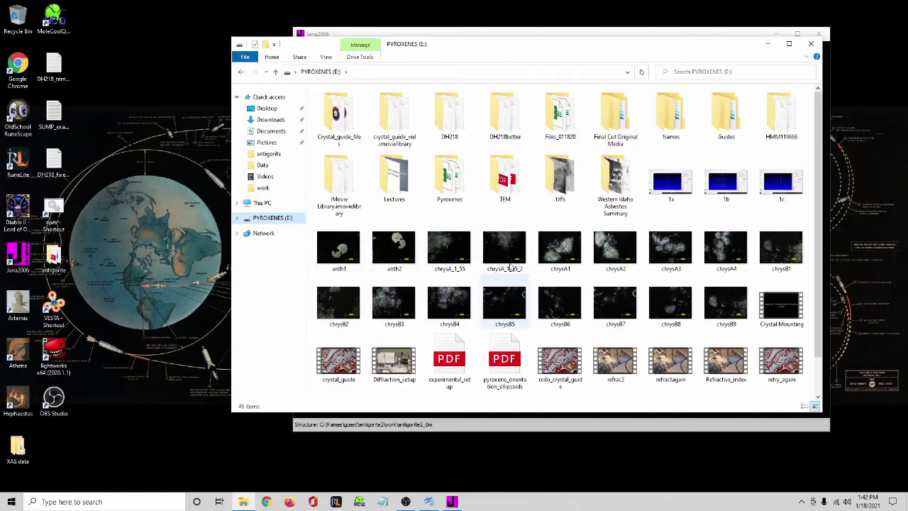
{"action": "left_click", "coordinate": [263, 204]}
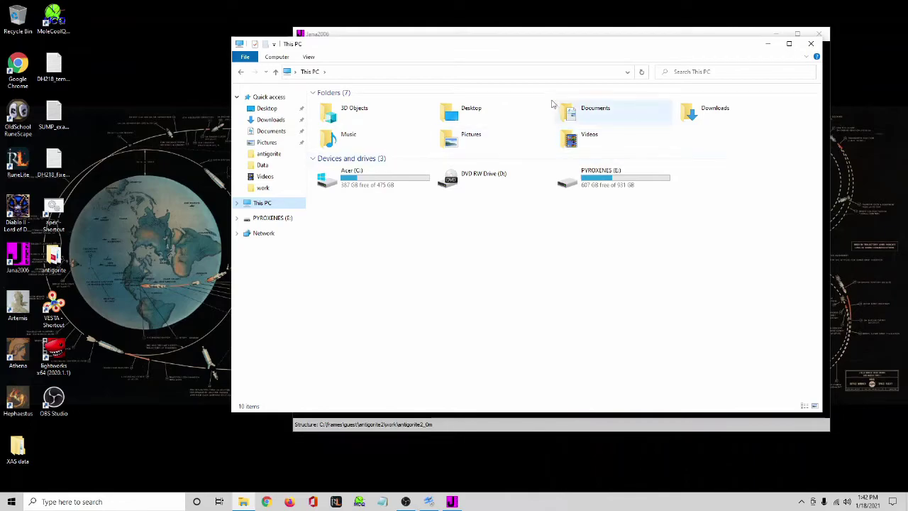
{"action": "double_click", "coordinate": [376, 186]}
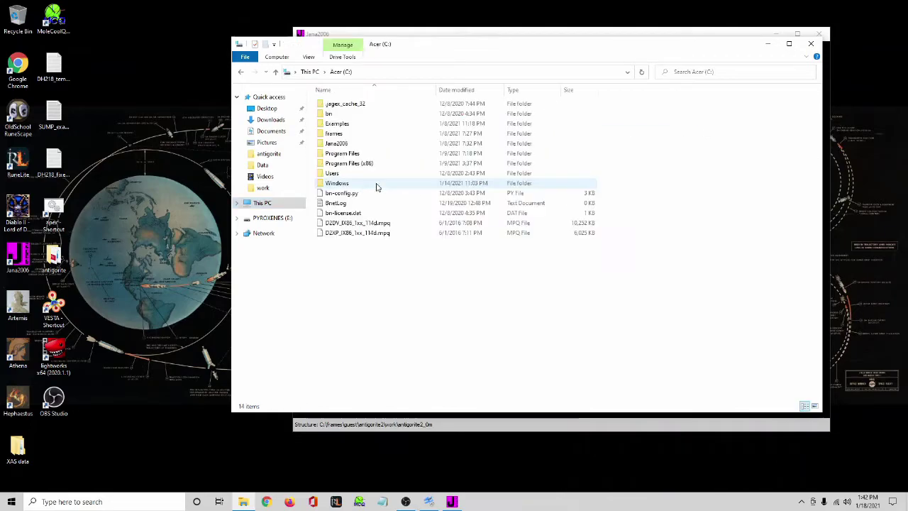
{"action": "double_click", "coordinate": [334, 134]}
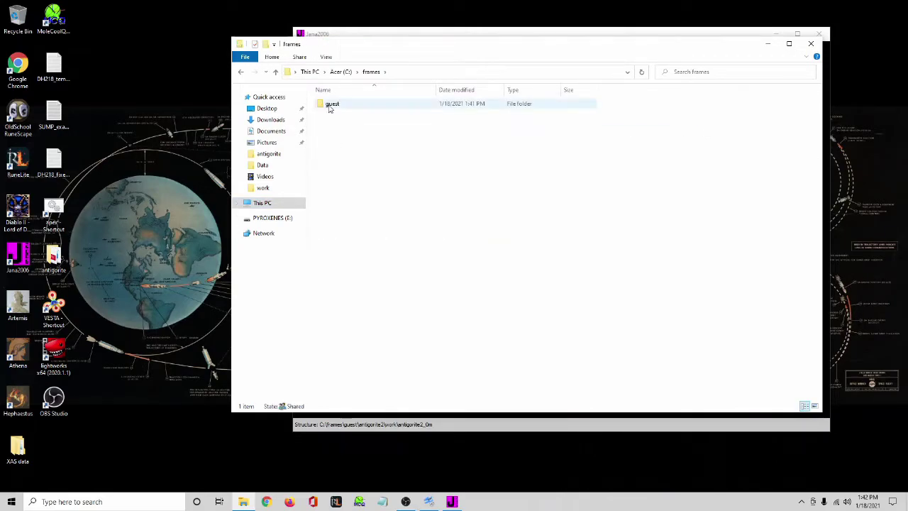
{"action": "double_click", "coordinate": [330, 105]}
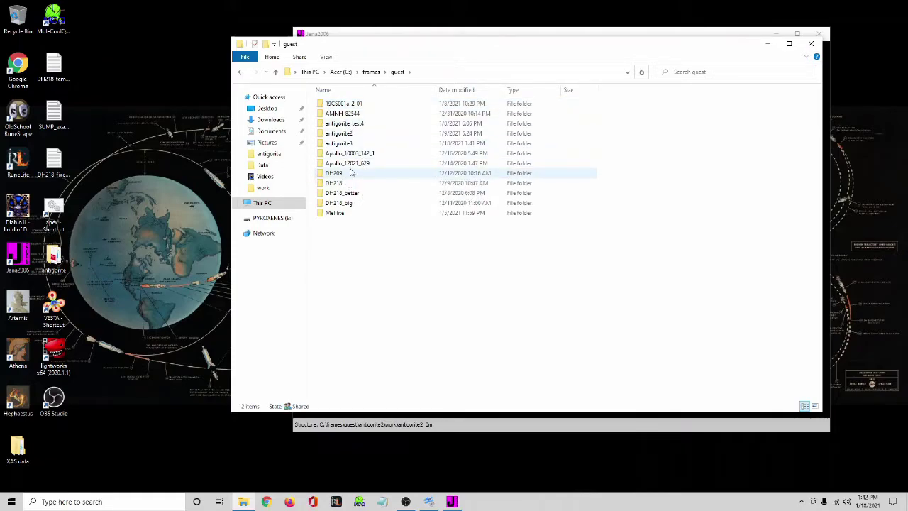
{"action": "double_click", "coordinate": [359, 143]}
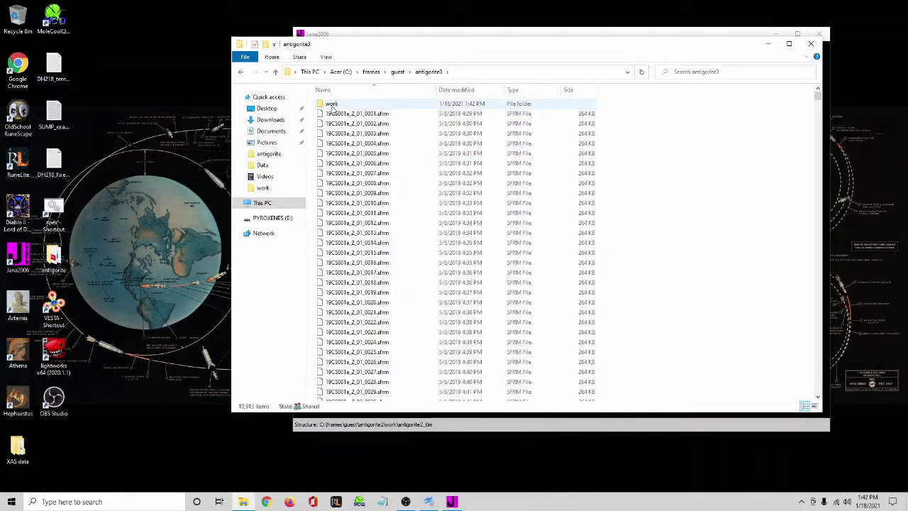
Make a copy of the work folder inside antigorite3
{"action": "left_click", "coordinate": [340, 106]}
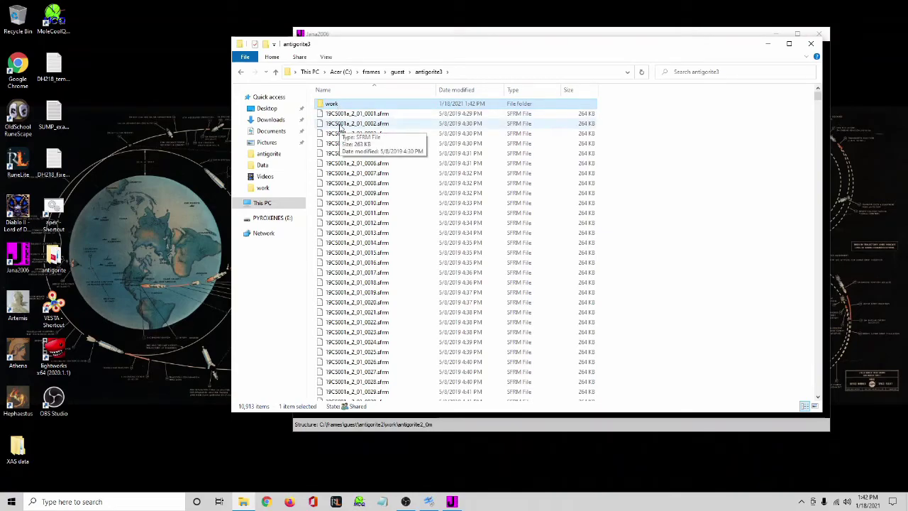
{"action": "left_click", "coordinate": [738, 126]}
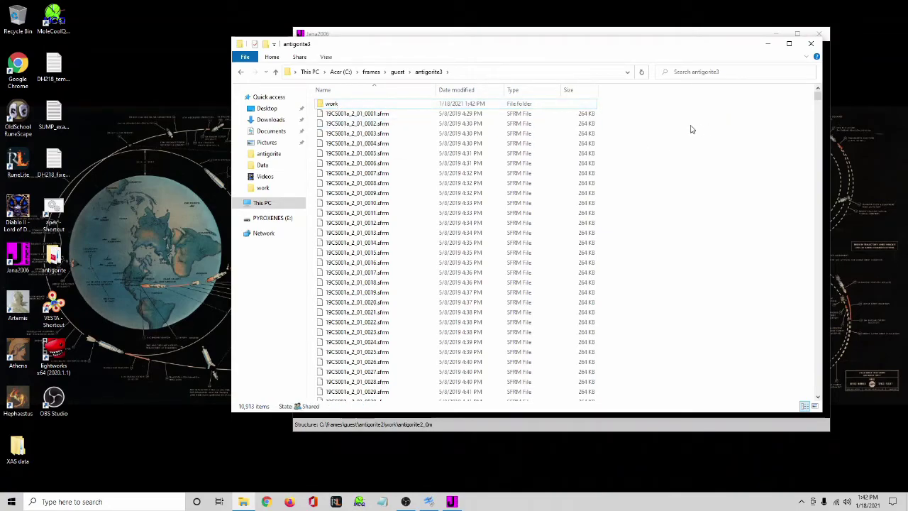
{"action": "key", "text": "ctrl+v"}
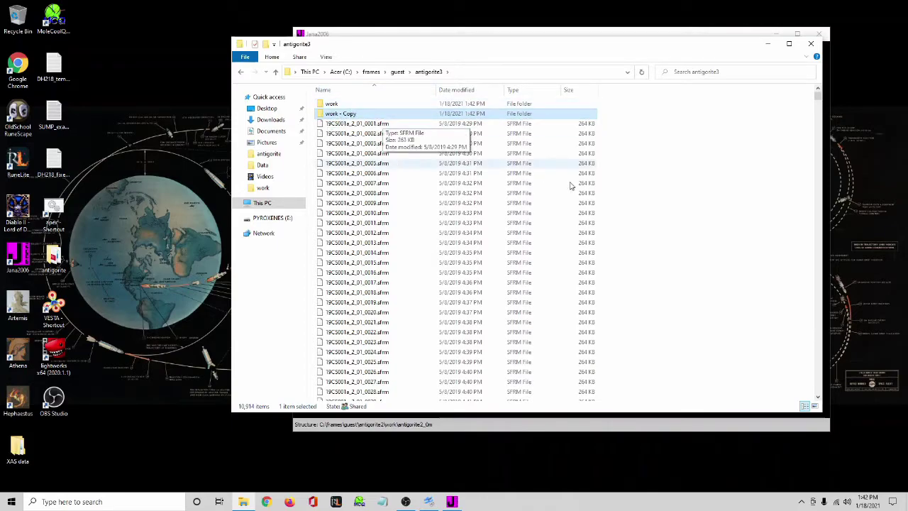
Rename the copied work folder to work_original and close the File Explorer window
{"action": "left_click", "coordinate": [340, 104]}
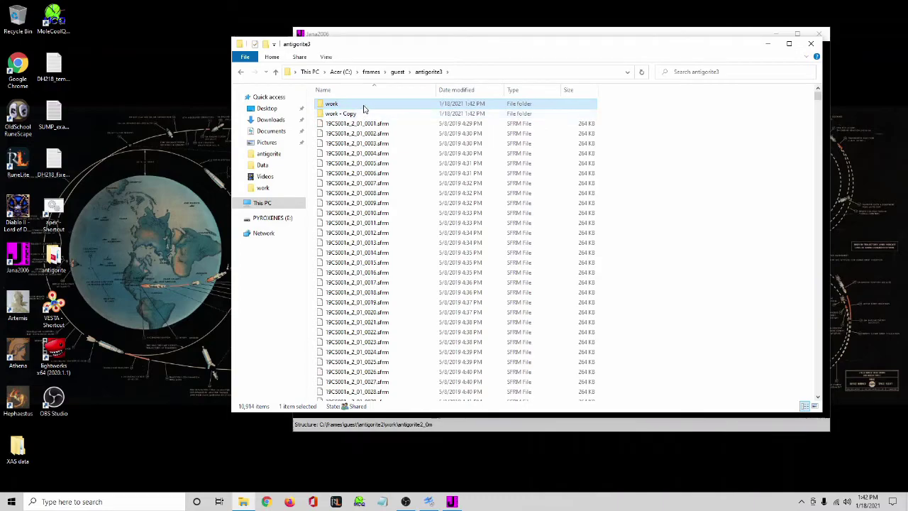
{"action": "left_click", "coordinate": [350, 116]}
{"action": "left_click", "coordinate": [358, 116]}
{"action": "left_click", "coordinate": [358, 116]}
{"action": "key", "text": "BackSpace"}
{"action": "key", "text": "BackSpace"}
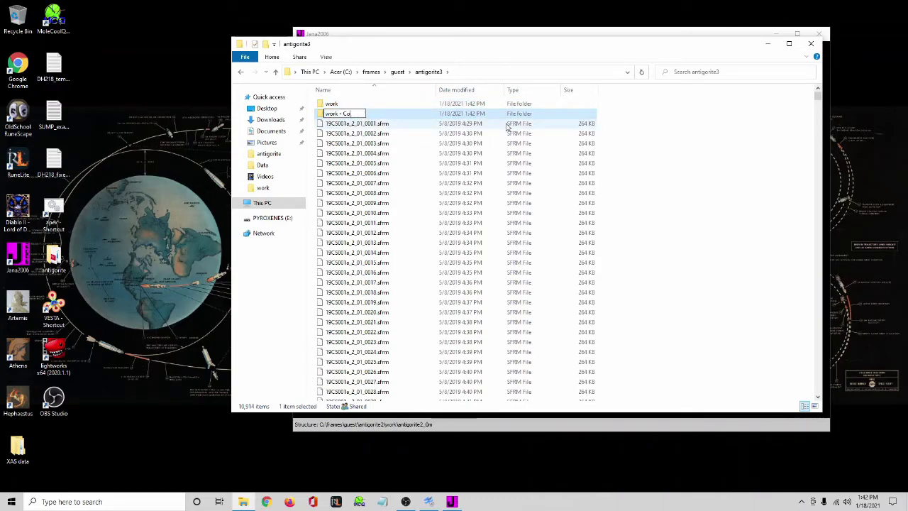
{"action": "key", "text": "BackSpace"}
{"action": "key", "text": "BackSpace"}
{"action": "type", "text": "_originnal"}
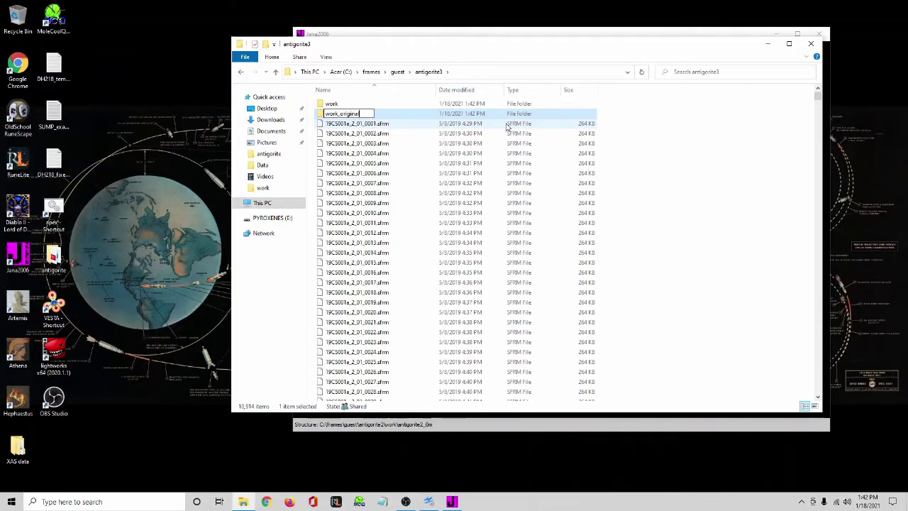
{"action": "left_click", "coordinate": [421, 193]}
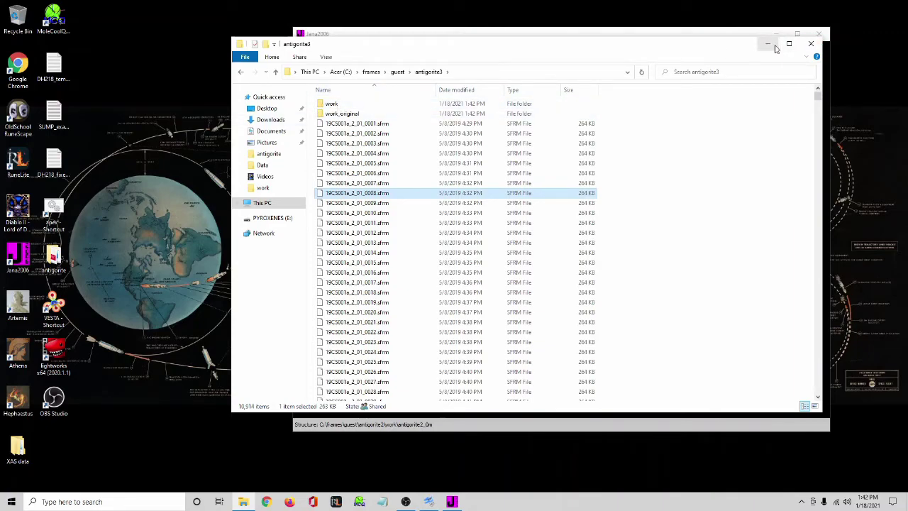
{"action": "left_click", "coordinate": [814, 44]}
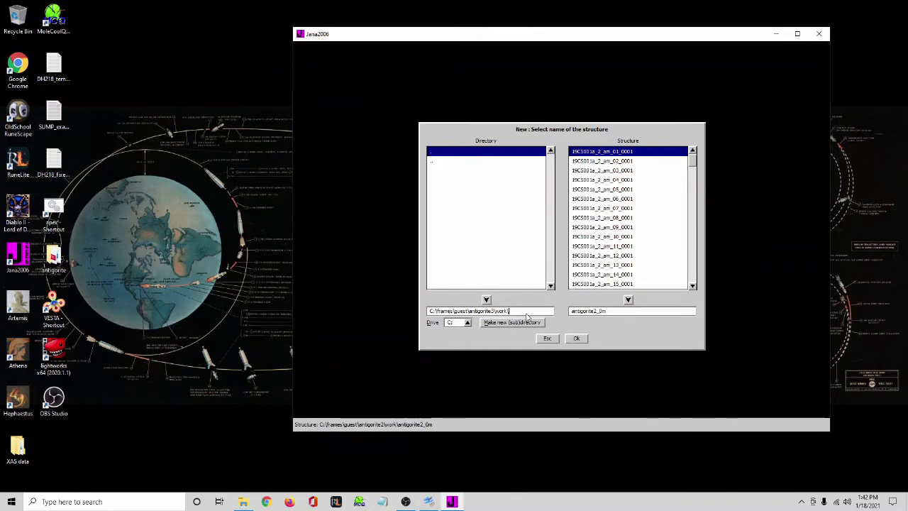
Select antigorite3_0m as the new structure's name and import single-crystal data from known diffractometer formats
{"action": "left_click_drag", "start_coordinate": [693, 160], "coordinate": [693, 206]}
{"action": "left_click", "coordinate": [588, 179]}
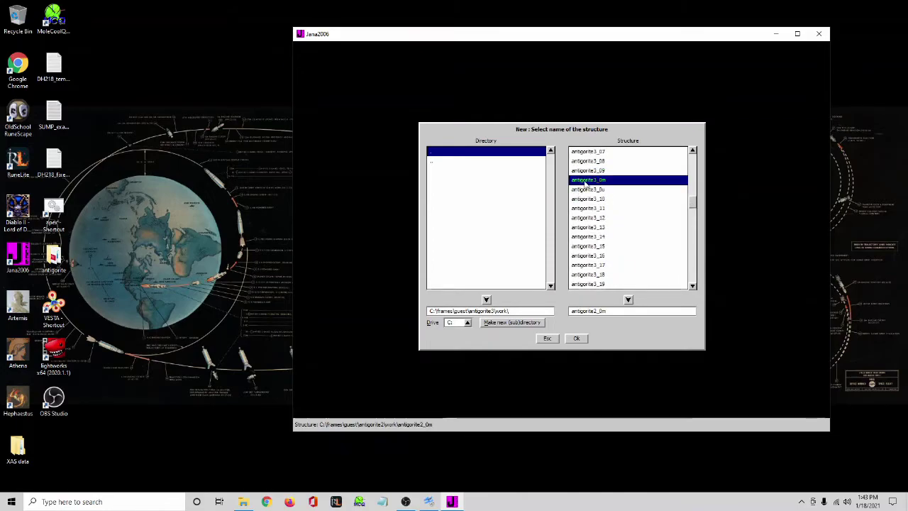
{"action": "left_click", "coordinate": [576, 339]}
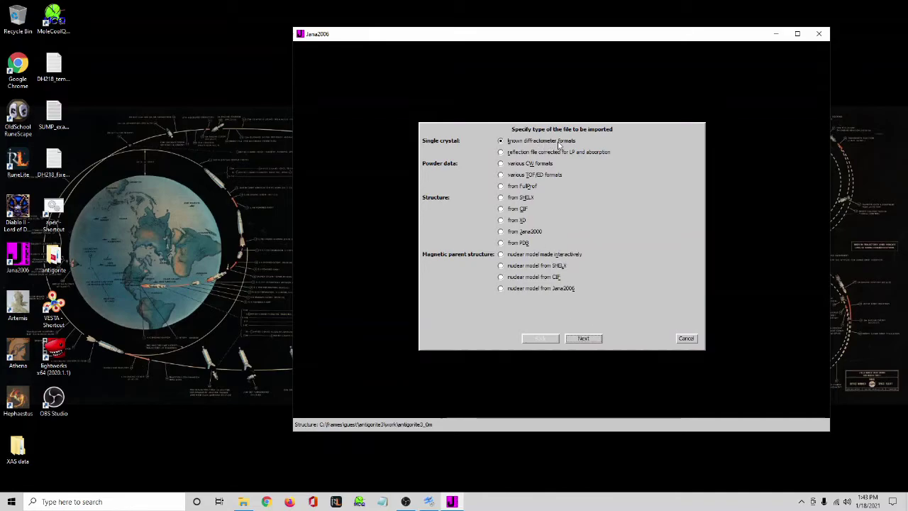
{"action": "left_click", "coordinate": [583, 338]}
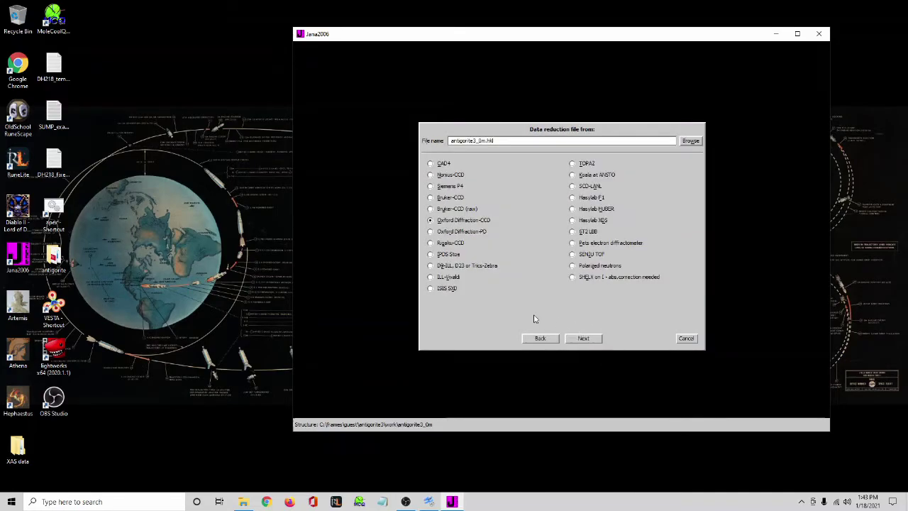
Set the data source to Bruker-CCD with the file antigorite3_0m.hkl and accept the experimental parameters
{"action": "left_click", "coordinate": [431, 198]}
{"action": "left_click", "coordinate": [691, 141]}
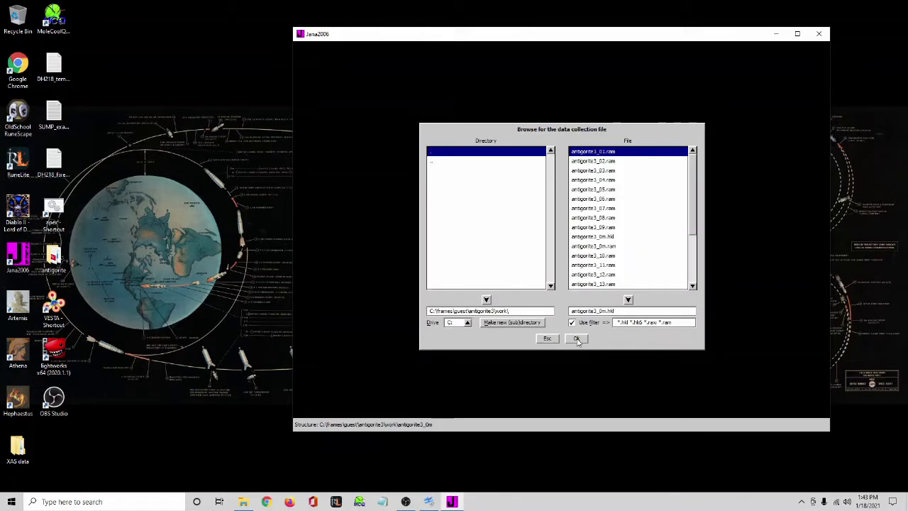
{"action": "scroll", "coordinate": [693, 273], "scroll_direction": "down", "scroll_amount": 3}
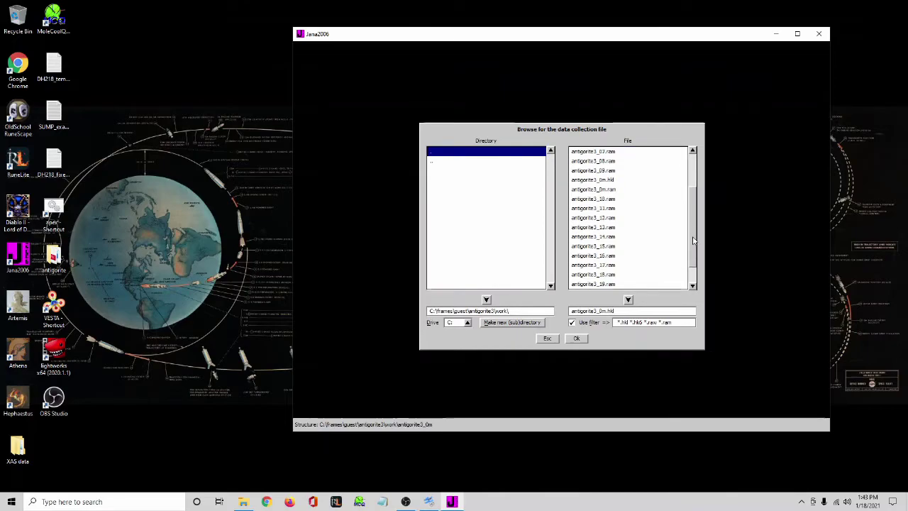
{"action": "scroll", "coordinate": [693, 213], "scroll_direction": "up", "scroll_amount": 3}
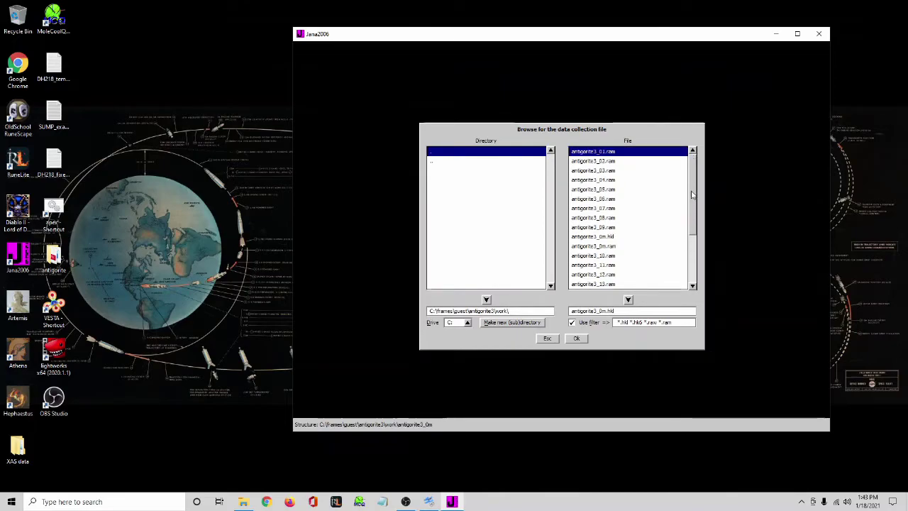
{"action": "double_click", "coordinate": [592, 237]}
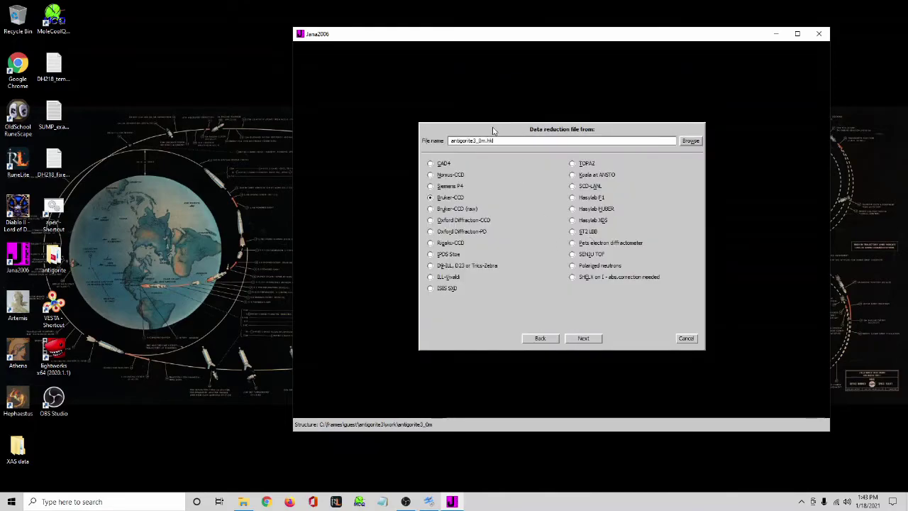
{"action": "left_click", "coordinate": [583, 338]}
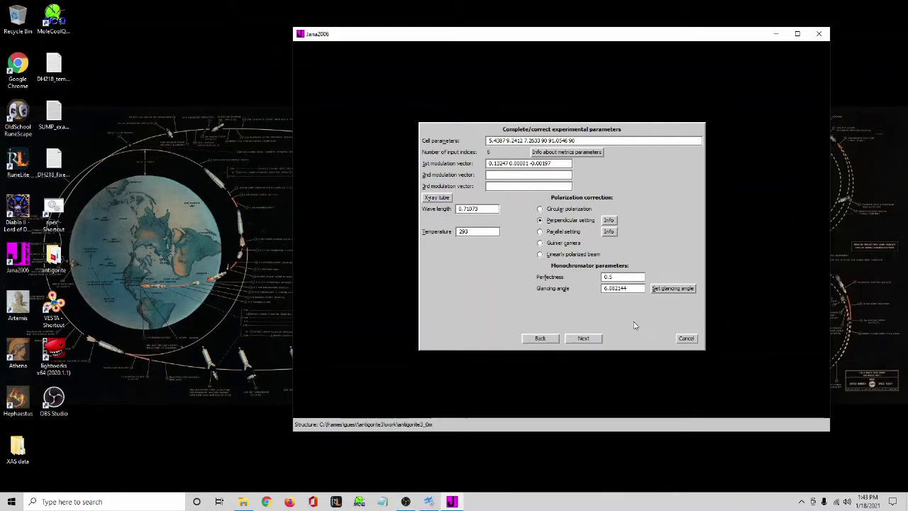
{"action": "left_click", "coordinate": [584, 338]}
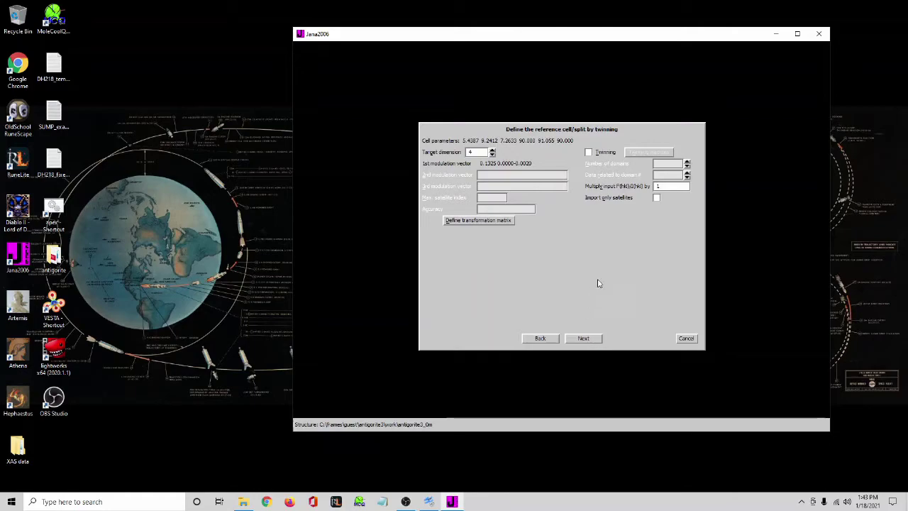
Enable twinning with two domains and define the second twinning matrix as a 180 deg rotation about 0 0 1 in direct base
{"action": "left_click", "coordinate": [590, 154]}
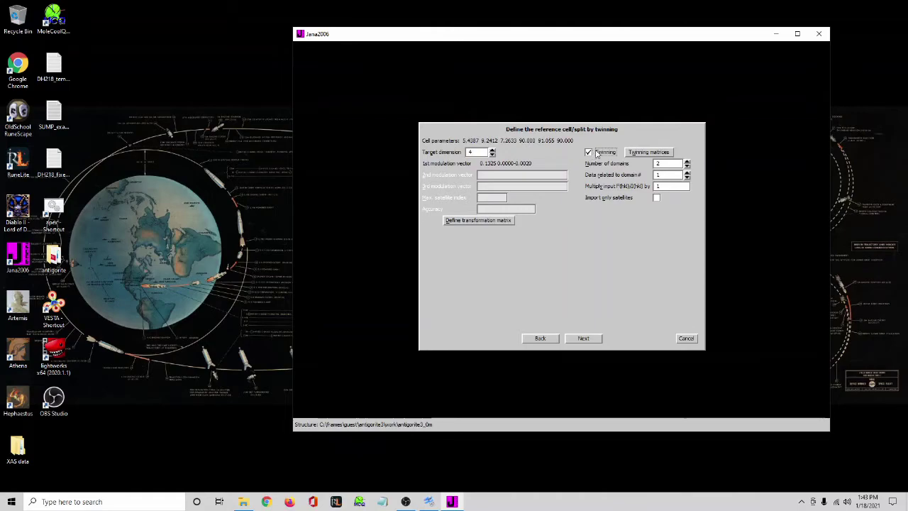
{"action": "left_click", "coordinate": [648, 152]}
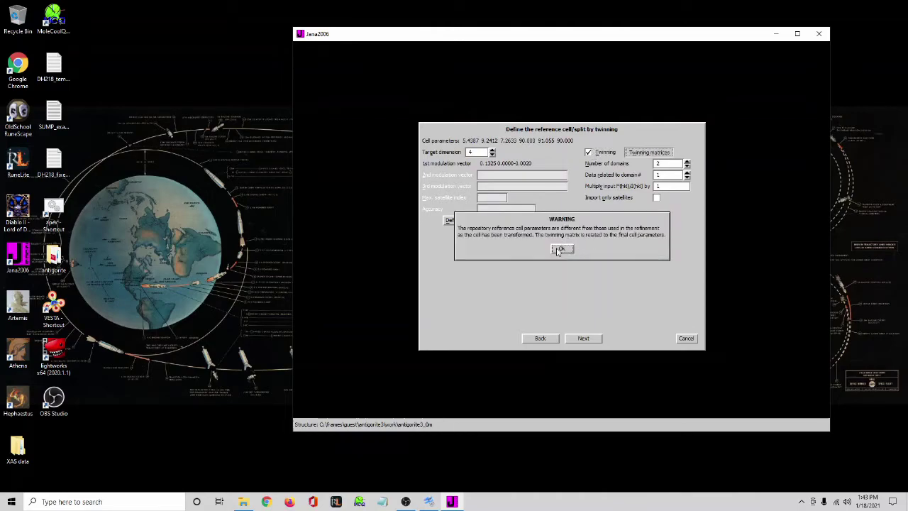
{"action": "left_click", "coordinate": [560, 250]}
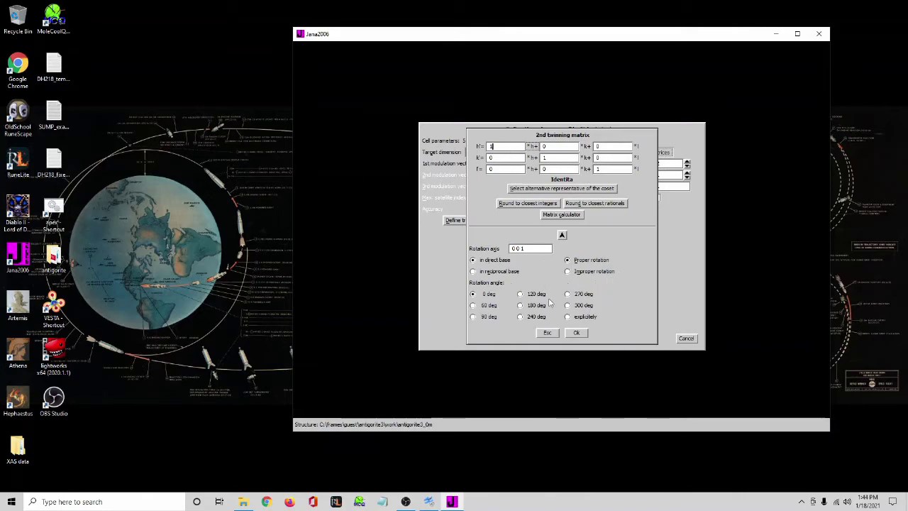
{"action": "left_click", "coordinate": [520, 305]}
{"action": "left_click", "coordinate": [539, 249]}
{"action": "left_click", "coordinate": [565, 235]}
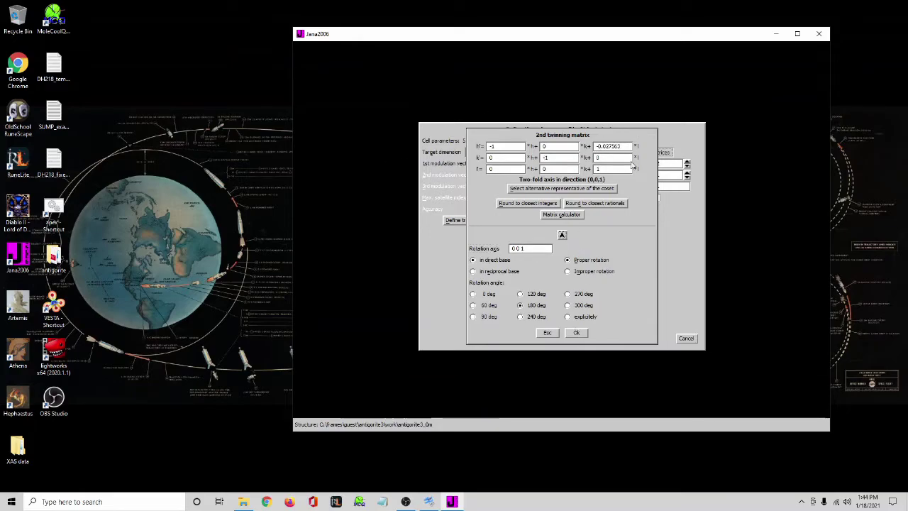
{"action": "left_click", "coordinate": [578, 333]}
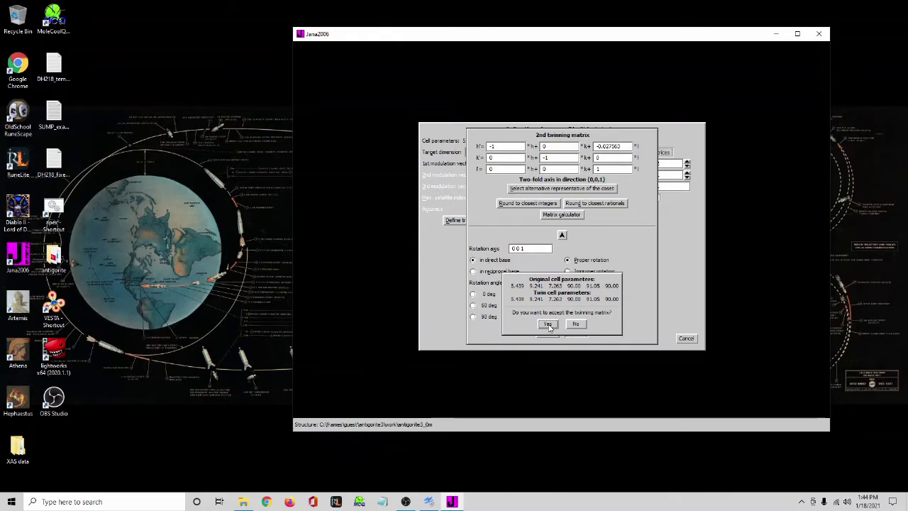
{"action": "left_click", "coordinate": [552, 327]}
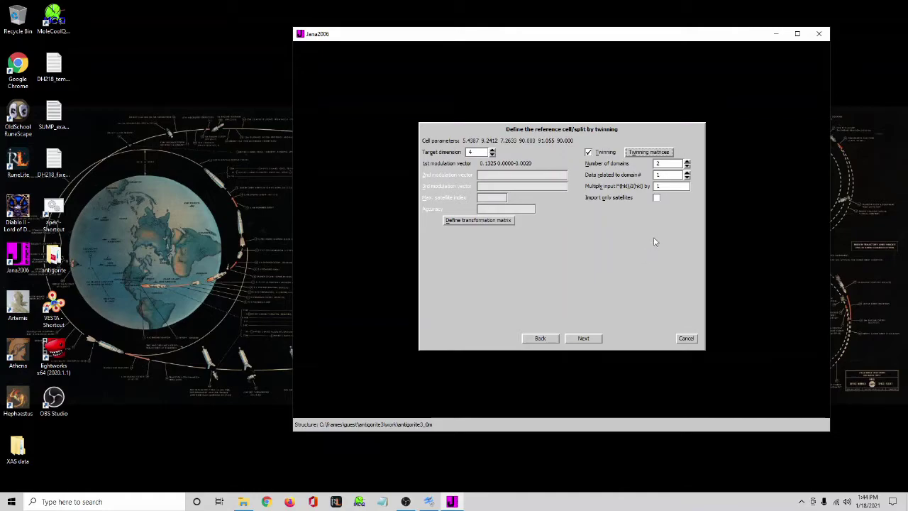
Import the reflections with absorption correction set to none or done before importing, and complete the import wizard
{"action": "left_click", "coordinate": [585, 340]}
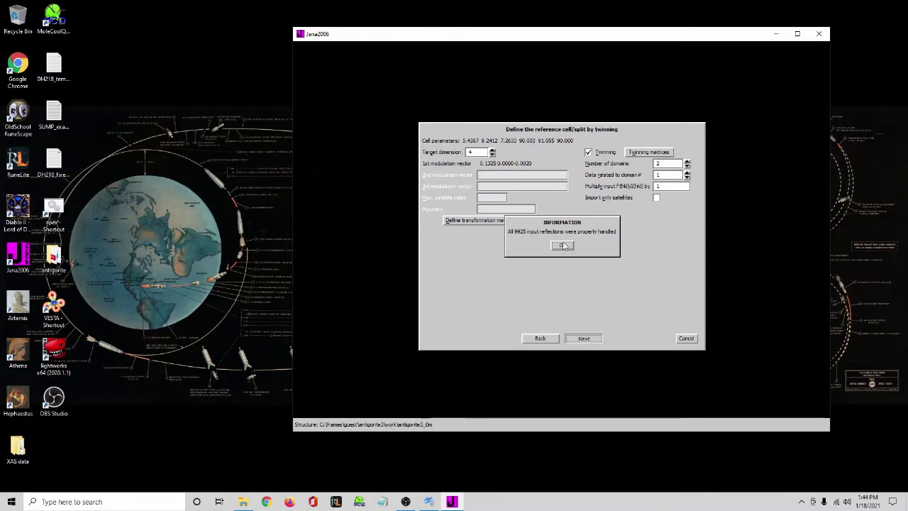
{"action": "left_click", "coordinate": [562, 246]}
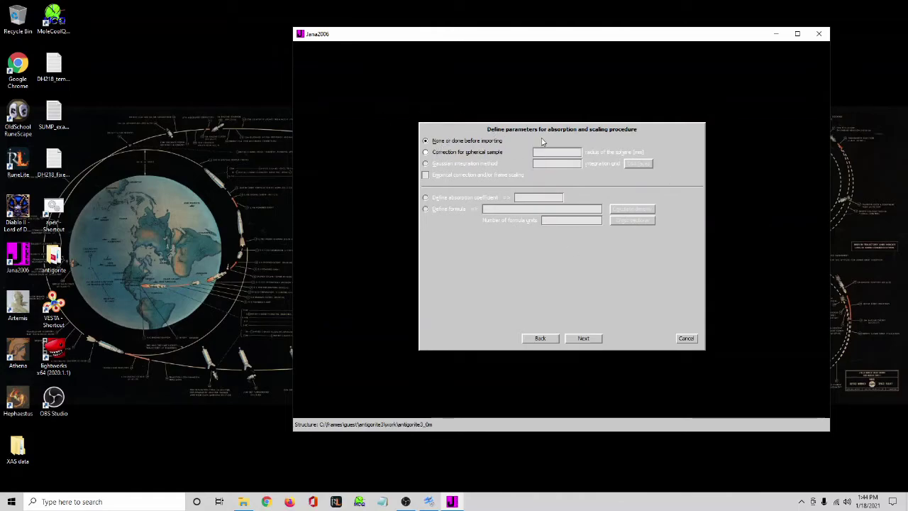
{"action": "left_click", "coordinate": [589, 339]}
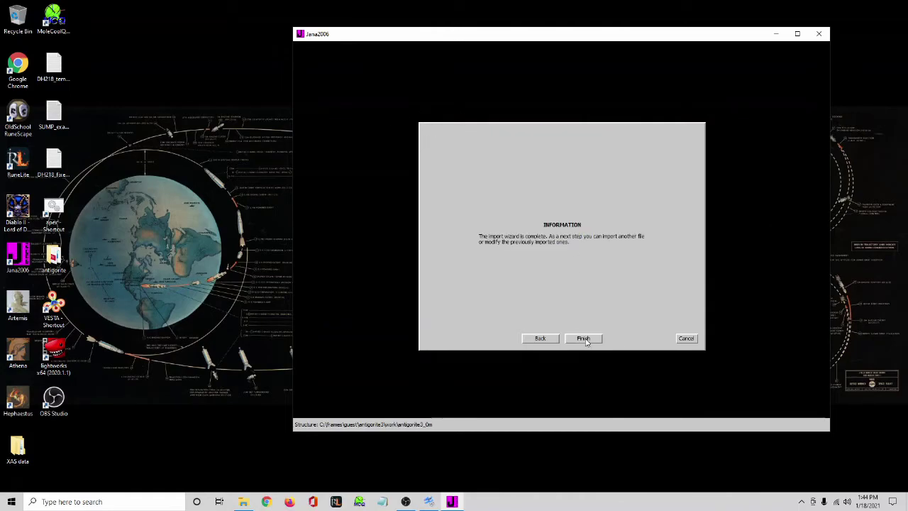
{"action": "left_click", "coordinate": [584, 339]}
{"action": "left_click", "coordinate": [578, 277]}
{"action": "left_click", "coordinate": [550, 241]}
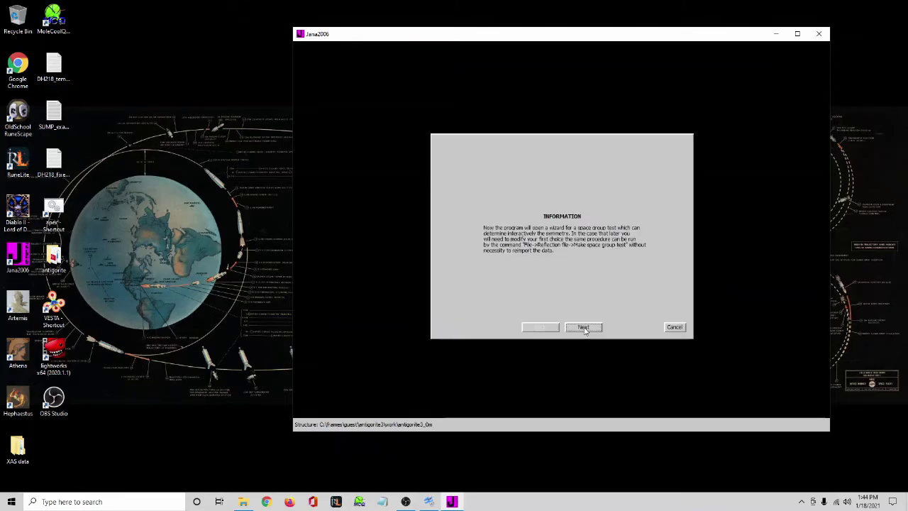
Run the space group test with default tolerances, choosing monoclinic 2/m Laue symmetry and C centering
{"action": "left_click", "coordinate": [584, 327]}
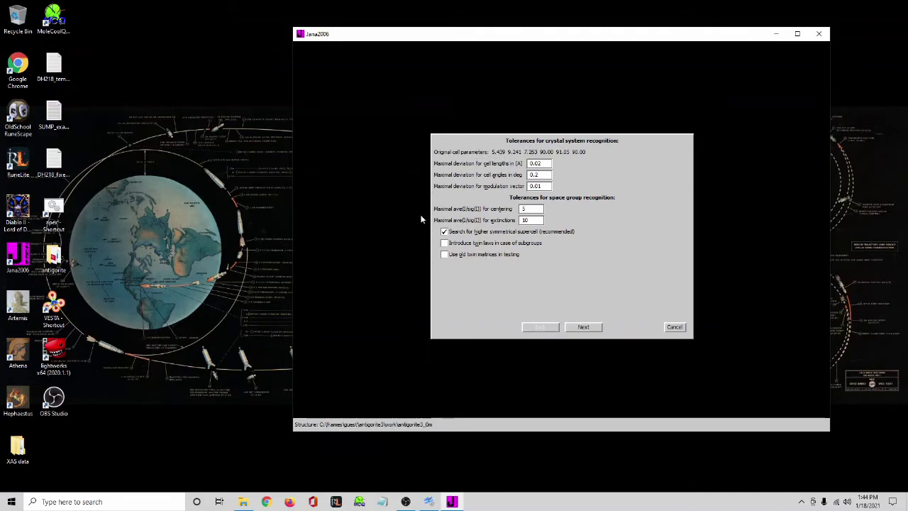
{"action": "left_click", "coordinate": [584, 328]}
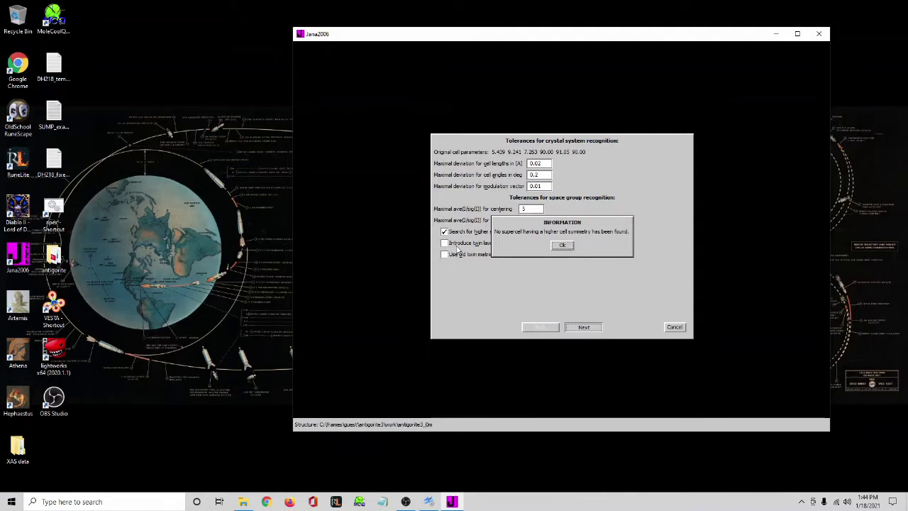
{"action": "left_click", "coordinate": [563, 246]}
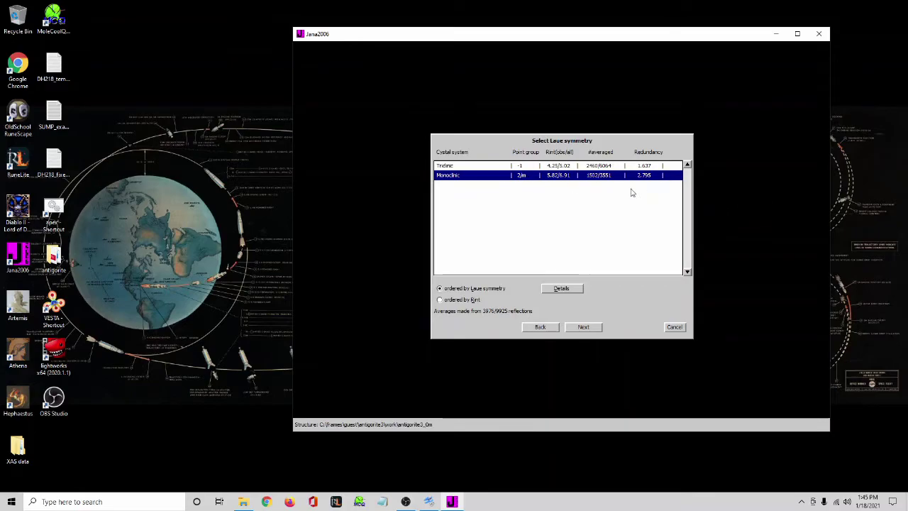
{"action": "left_click", "coordinate": [590, 329]}
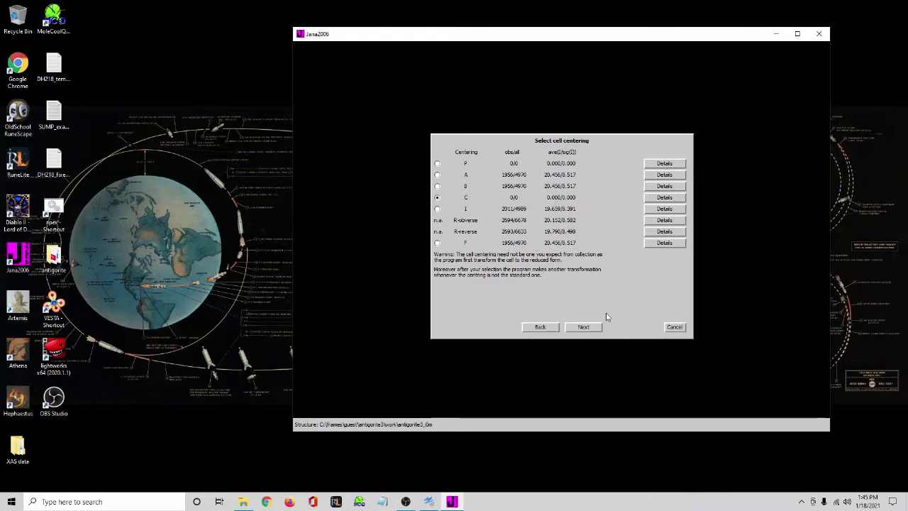
{"action": "left_click", "coordinate": [583, 327]}
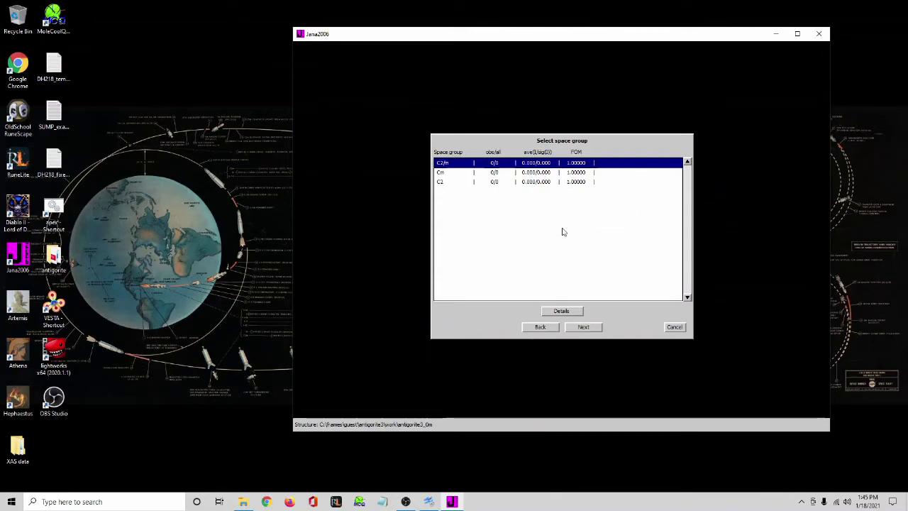
Choose space group C2/m and superspace group C2/m(a0g)00, and accept it transformed into the original cell
{"action": "left_click", "coordinate": [584, 328]}
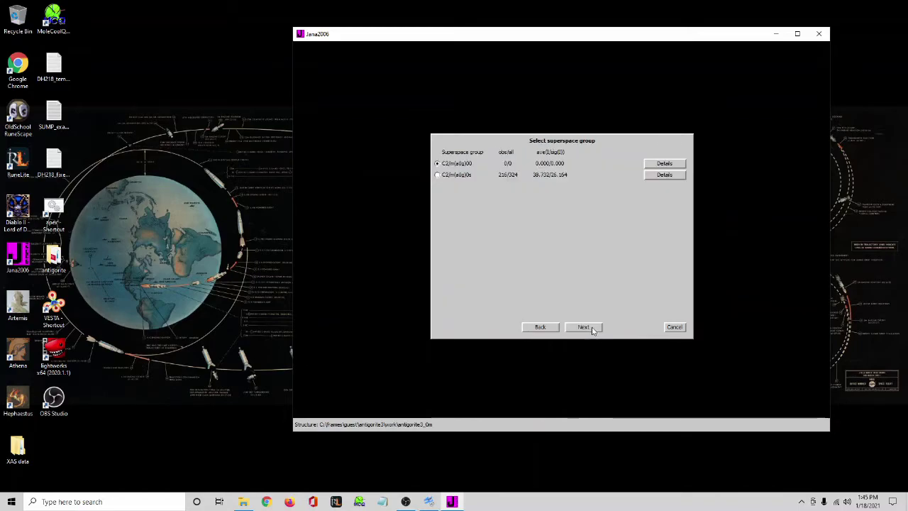
{"action": "left_click", "coordinate": [587, 328]}
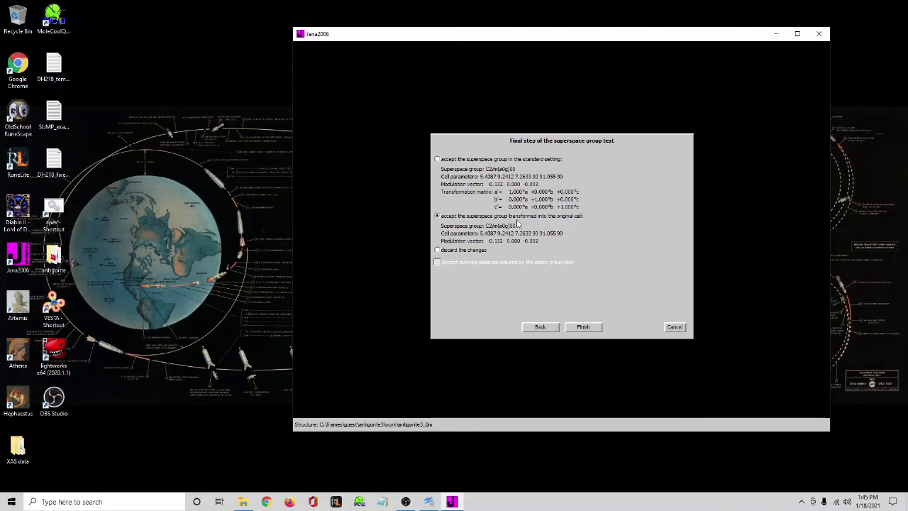
{"action": "left_click", "coordinate": [587, 327]}
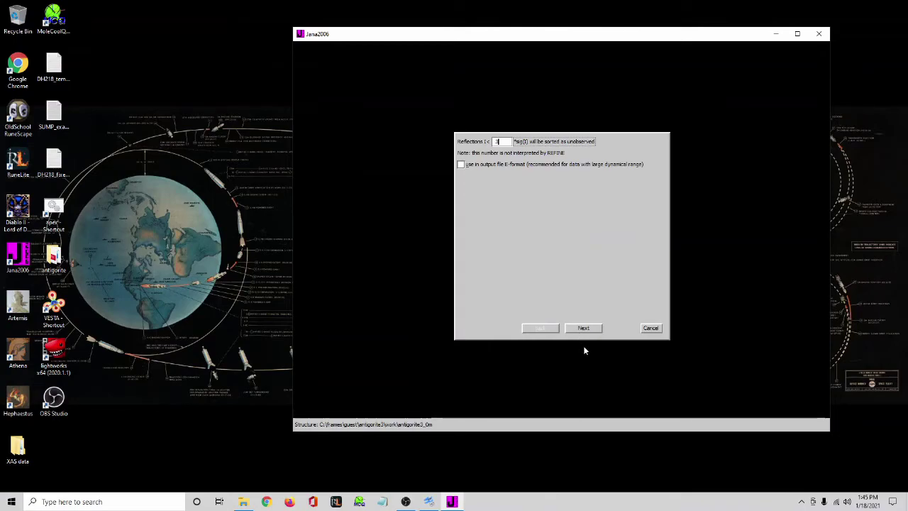
Create the averaged reflection file with a 3 sig(I) unobserved limit and Poisson sigmas, accepting the new DatBlock with coverage calculation
{"action": "left_click", "coordinate": [584, 328]}
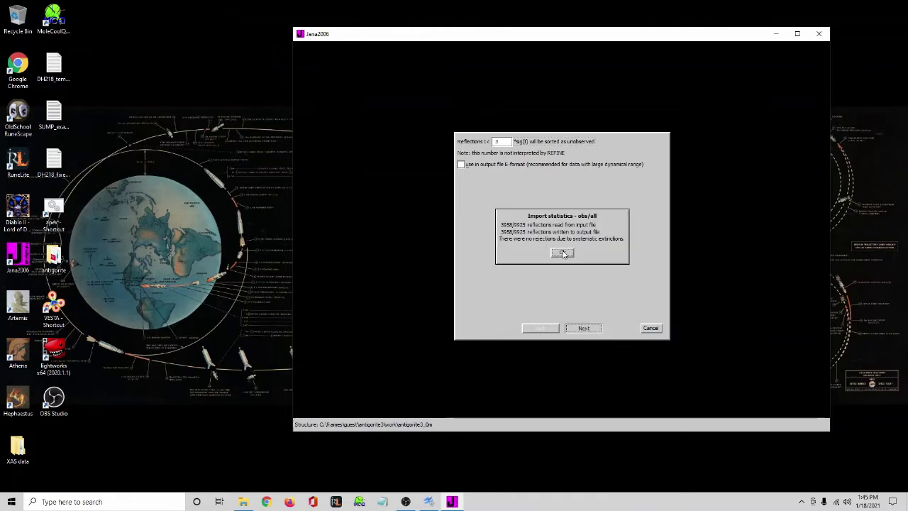
{"action": "left_click", "coordinate": [564, 254]}
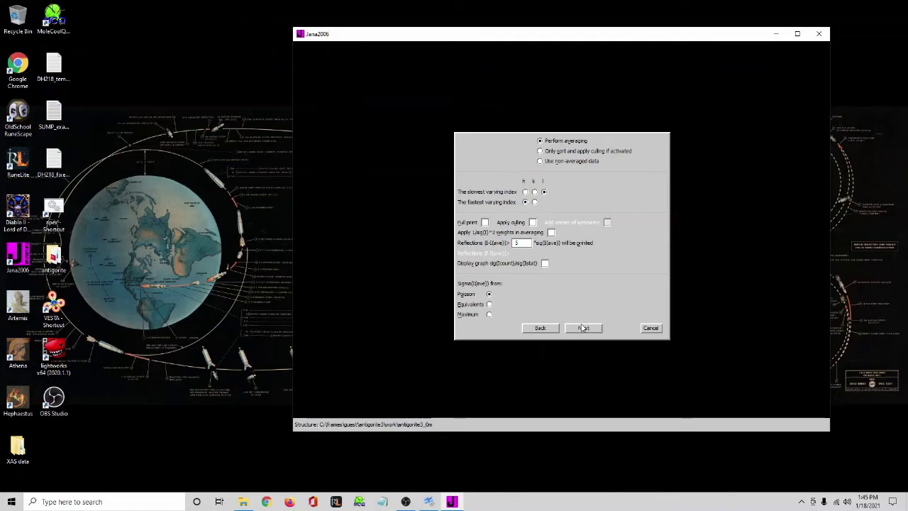
{"action": "left_click", "coordinate": [585, 330]}
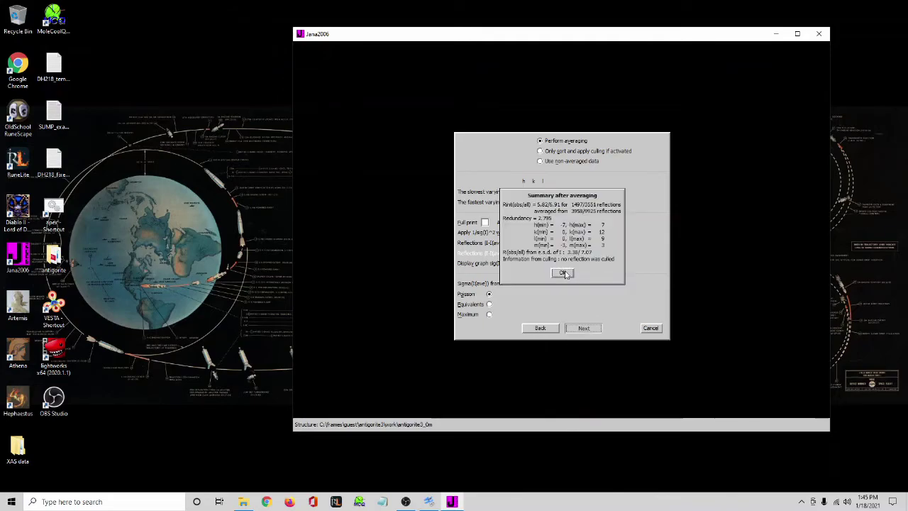
{"action": "left_click", "coordinate": [563, 274]}
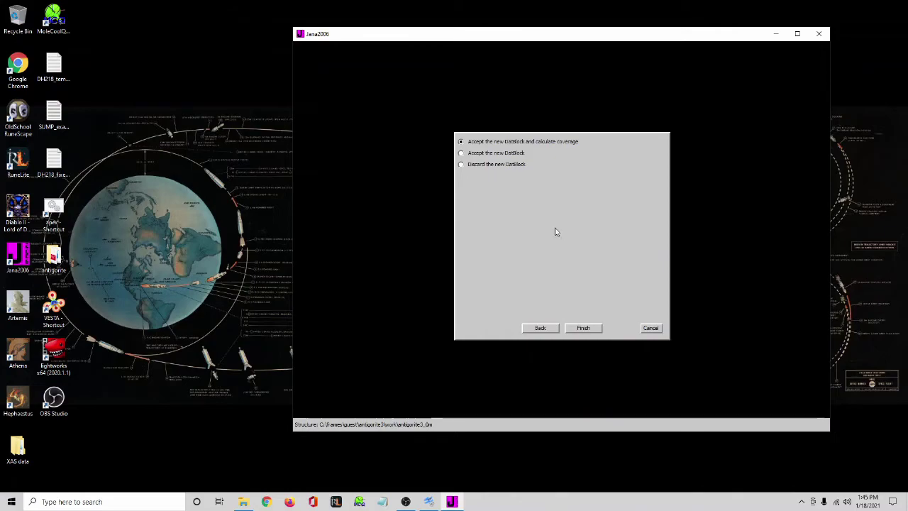
{"action": "left_click", "coordinate": [584, 329]}
{"action": "left_click", "coordinate": [562, 254]}
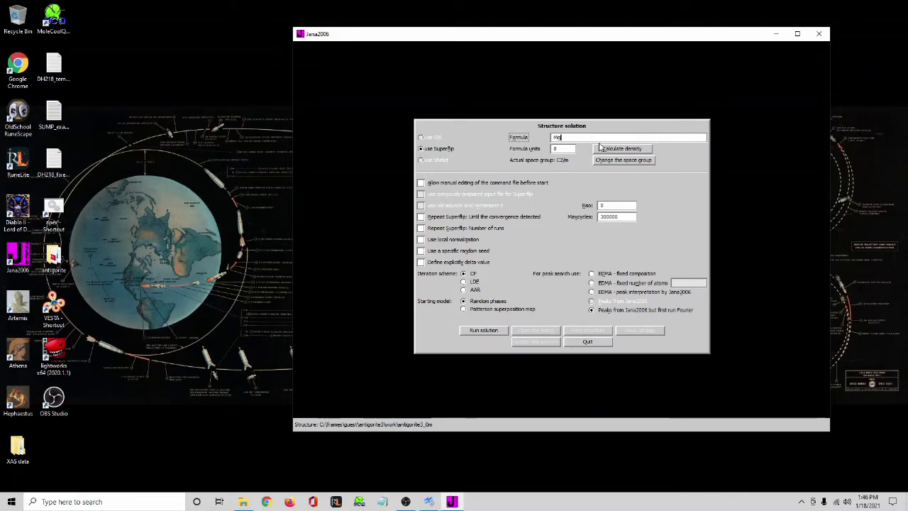
Enter the formula Mg3 Si2 O9 H4, run the Superflip structure solution and review the symmetry check in its listing
{"action": "type", "text": "3 S"}
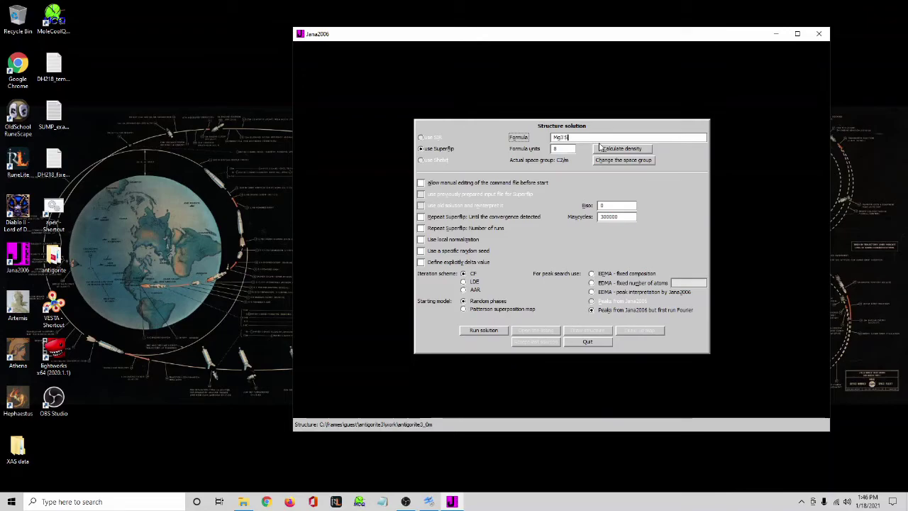
{"action": "type", "text": "i2 O9 H"}
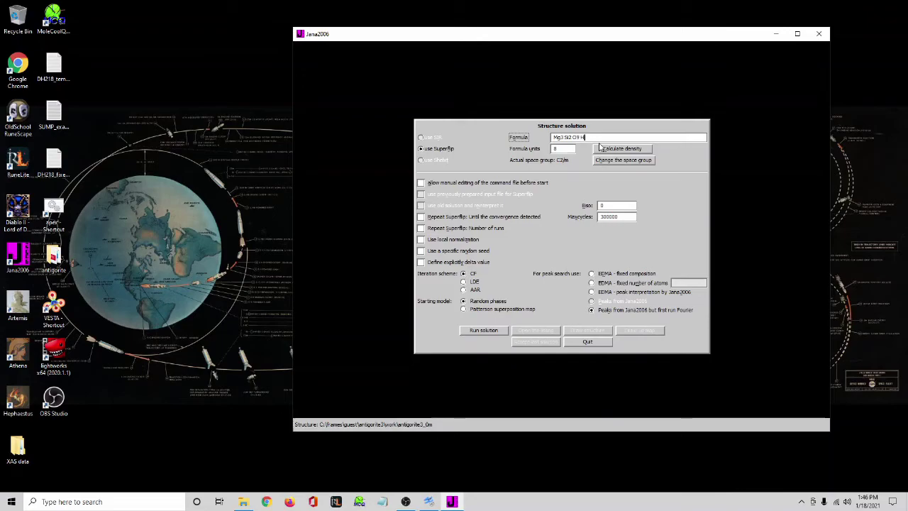
{"action": "type", "text": "4"}
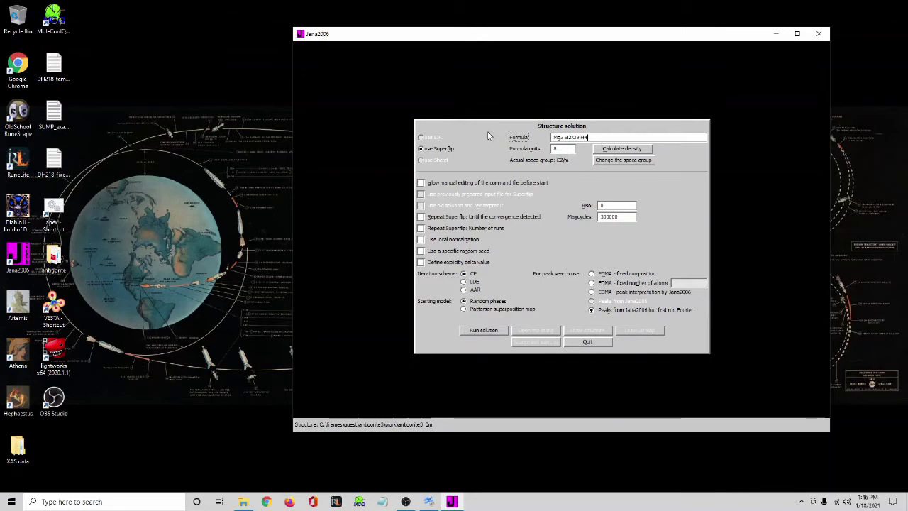
{"action": "left_click", "coordinate": [487, 332]}
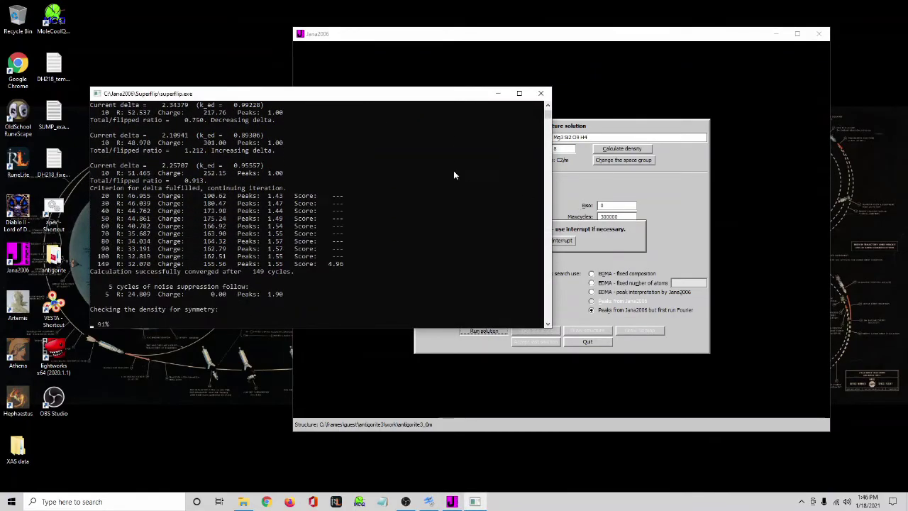
{"action": "scroll", "coordinate": [525, 305], "scroll_direction": "up", "scroll_amount": 3}
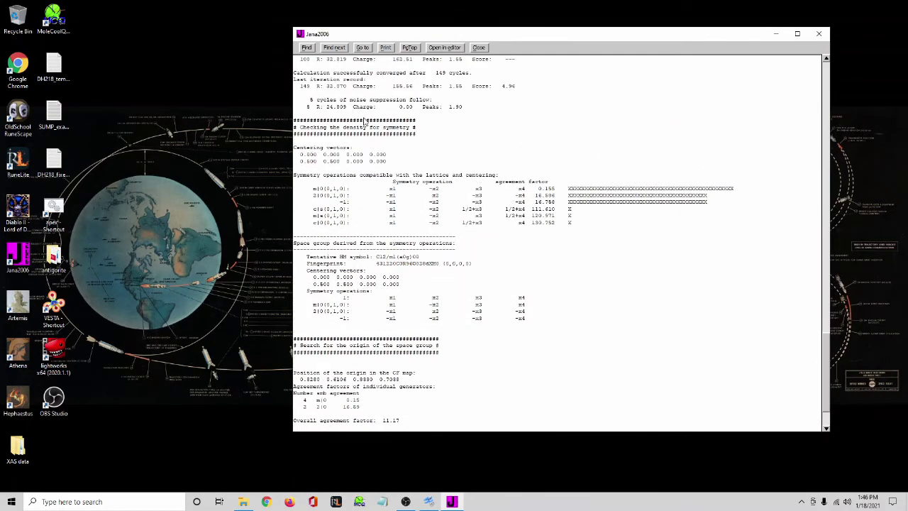
{"action": "scroll", "coordinate": [330, 113], "scroll_direction": "up", "scroll_amount": 1}
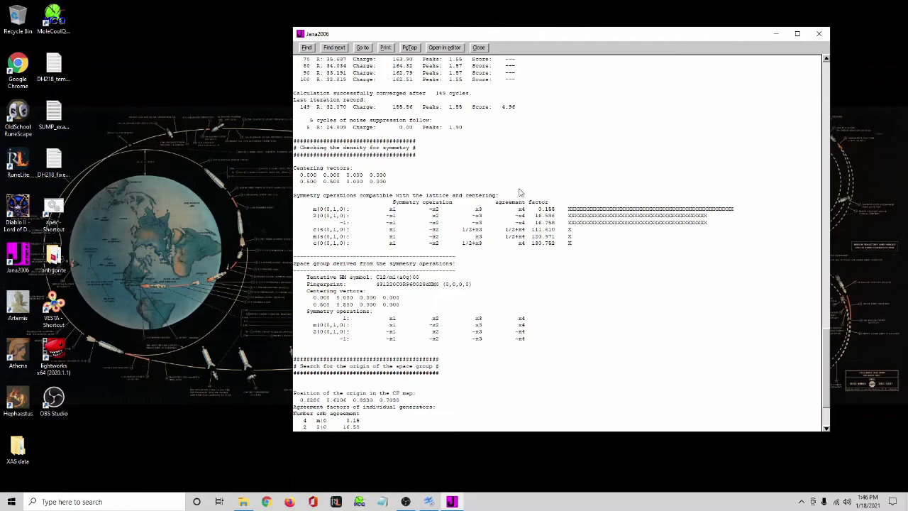
Leave the Superflip listing, accept the last structure solution and minimize the Jana2006 window
{"action": "left_click", "coordinate": [479, 47]}
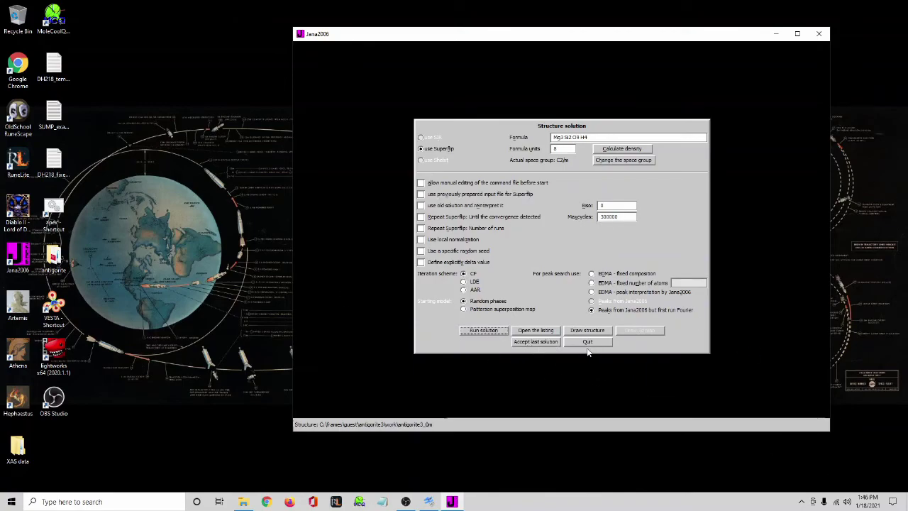
{"action": "left_click", "coordinate": [543, 344]}
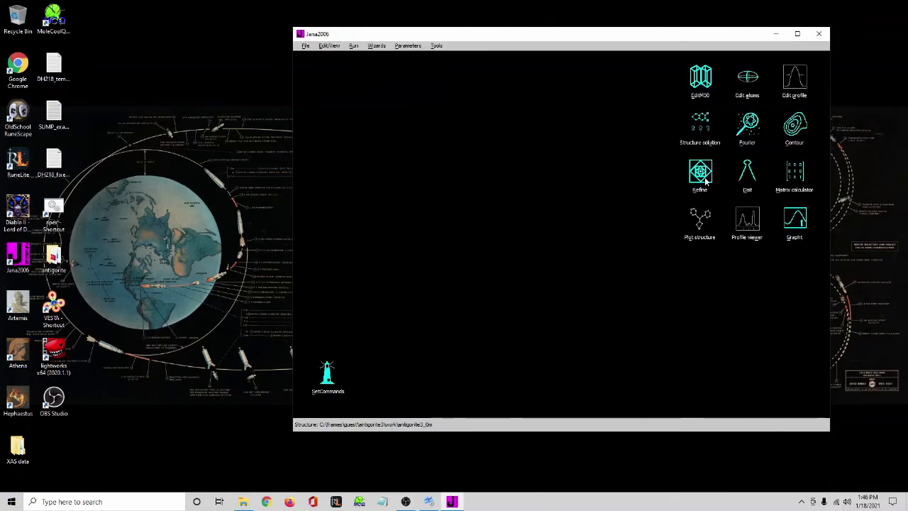
{"action": "left_click", "coordinate": [779, 34]}
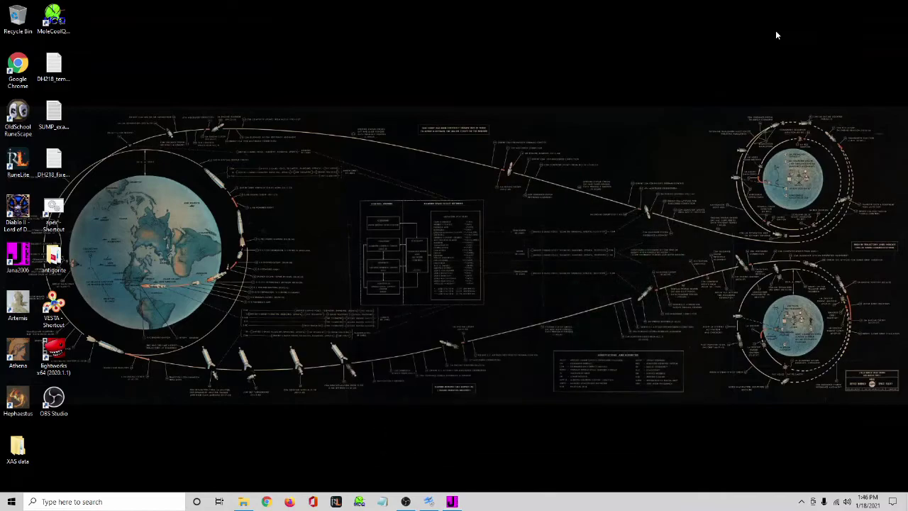
Switch to MoleCoolQt and open the structure file antigorite3_0m.m40 from C:\frames\guest\antigorite3\work
{"action": "double_click", "coordinate": [54, 21]}
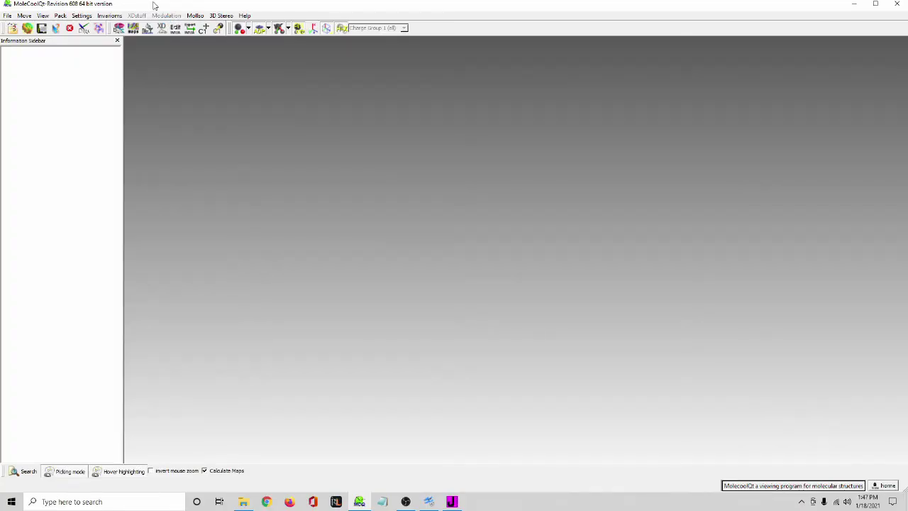
{"action": "left_click", "coordinate": [7, 16]}
{"action": "left_click", "coordinate": [18, 27]}
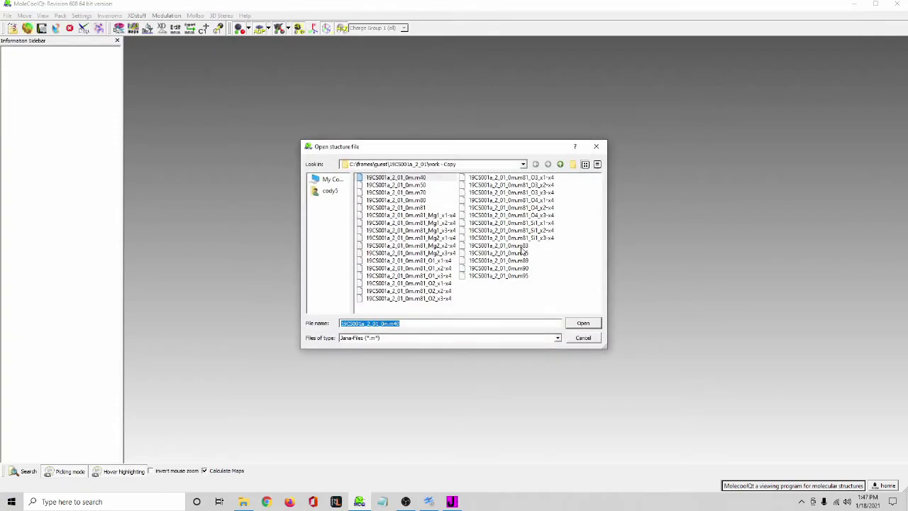
{"action": "left_click", "coordinate": [467, 166]}
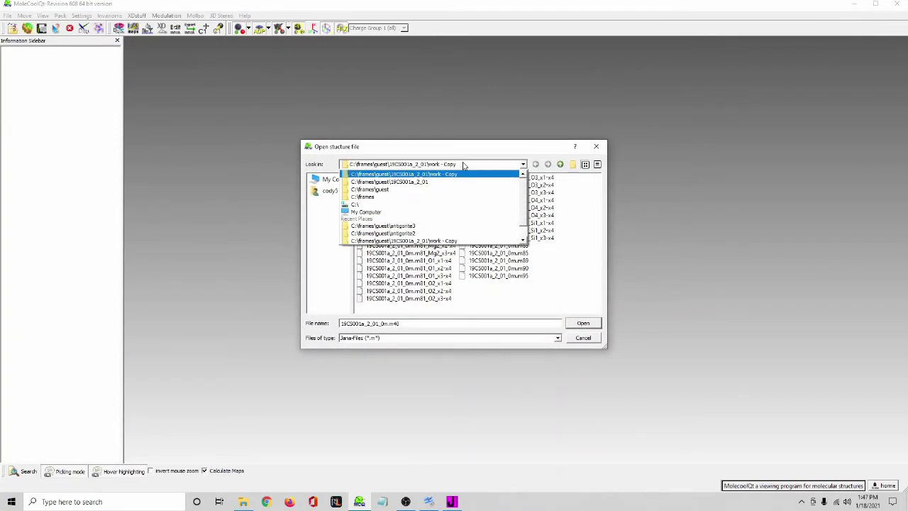
{"action": "left_click", "coordinate": [398, 190]}
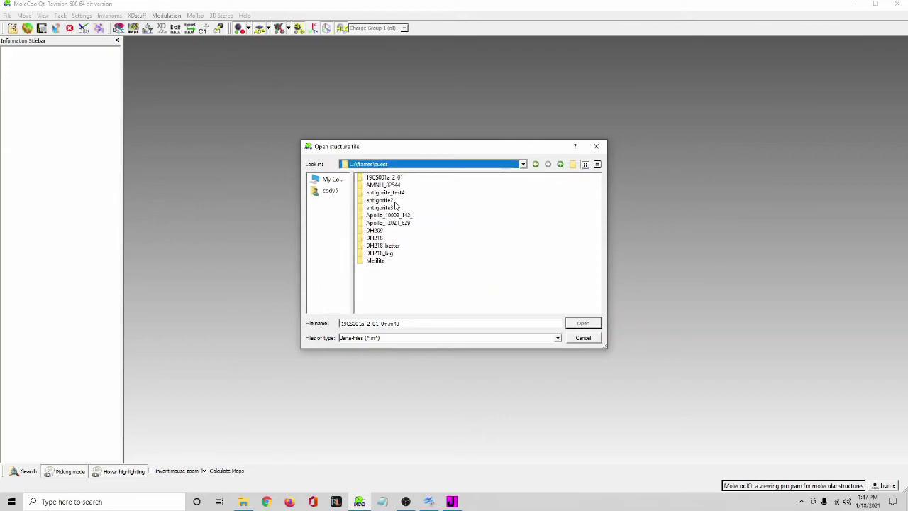
{"action": "double_click", "coordinate": [386, 208]}
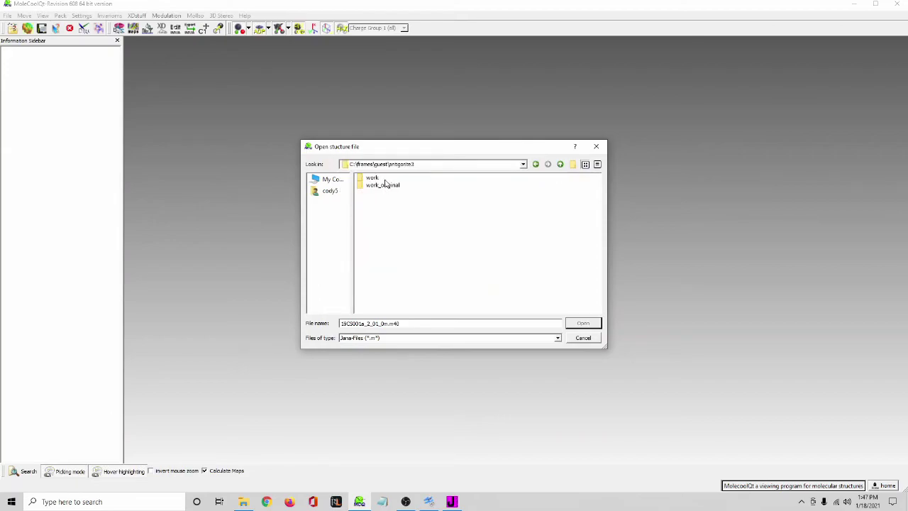
{"action": "left_click", "coordinate": [382, 179]}
{"action": "double_click", "coordinate": [382, 180]}
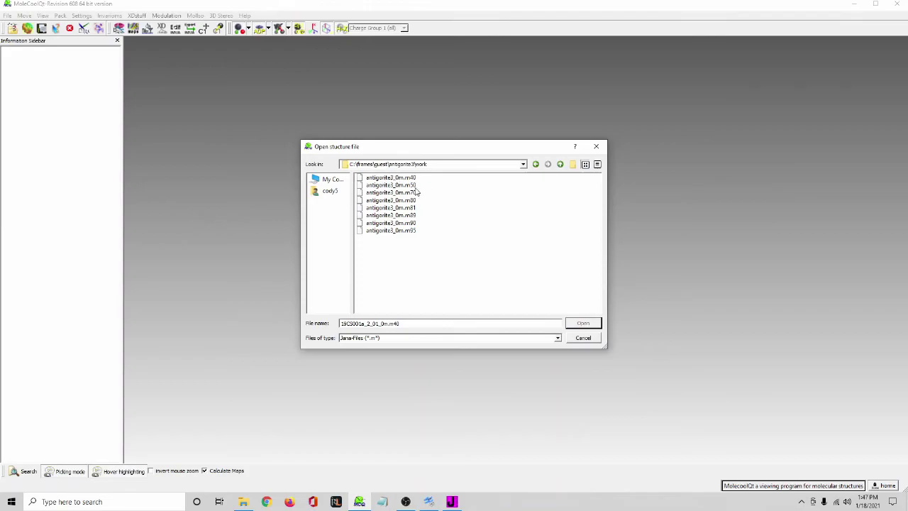
{"action": "left_click", "coordinate": [410, 178]}
{"action": "left_click", "coordinate": [583, 323]}
{"action": "left_click", "coordinate": [525, 281]}
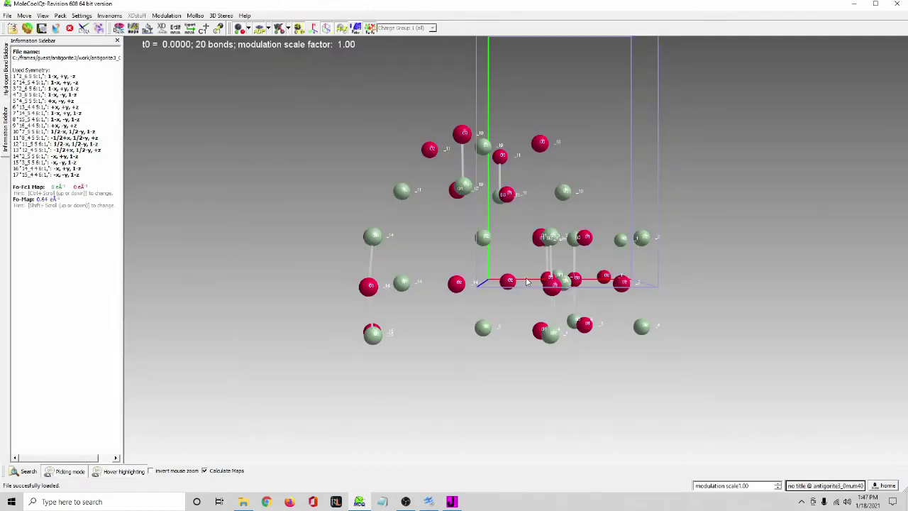
Examine the modulated antigorite structure from several directions, running the t0 movie and stopping it
{"action": "left_click_drag", "start_coordinate": [373, 237], "coordinate": [547, 224]}
{"action": "left_click_drag", "start_coordinate": [499, 199], "coordinate": [514, 248]}
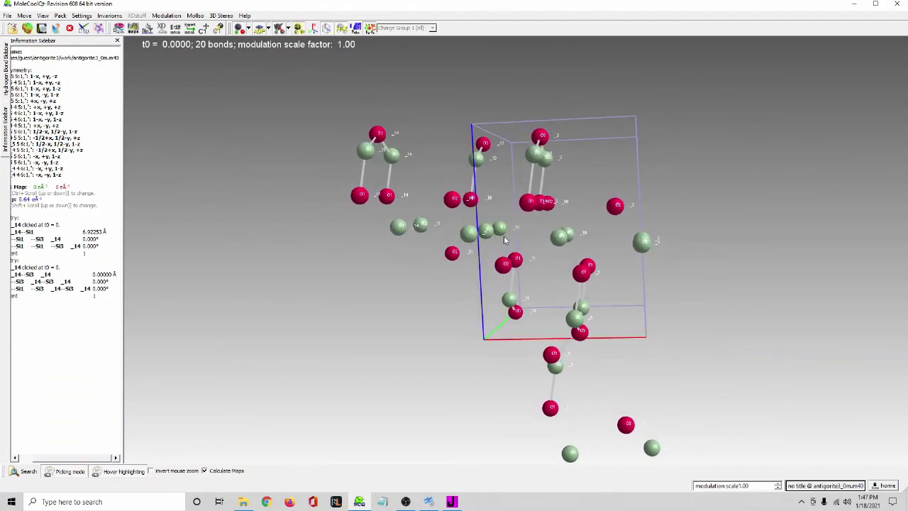
{"action": "left_click_drag", "start_coordinate": [523, 234], "coordinate": [451, 152]}
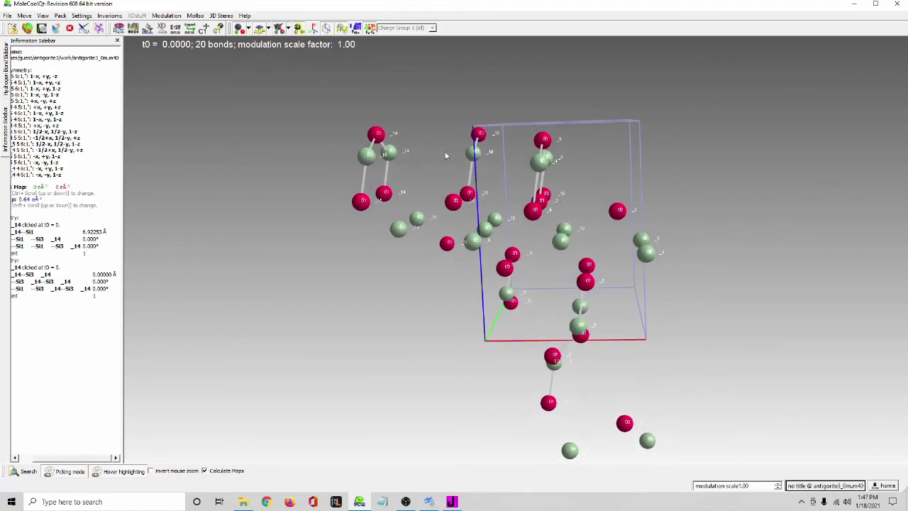
{"action": "left_click_drag", "start_coordinate": [588, 169], "coordinate": [628, 328]}
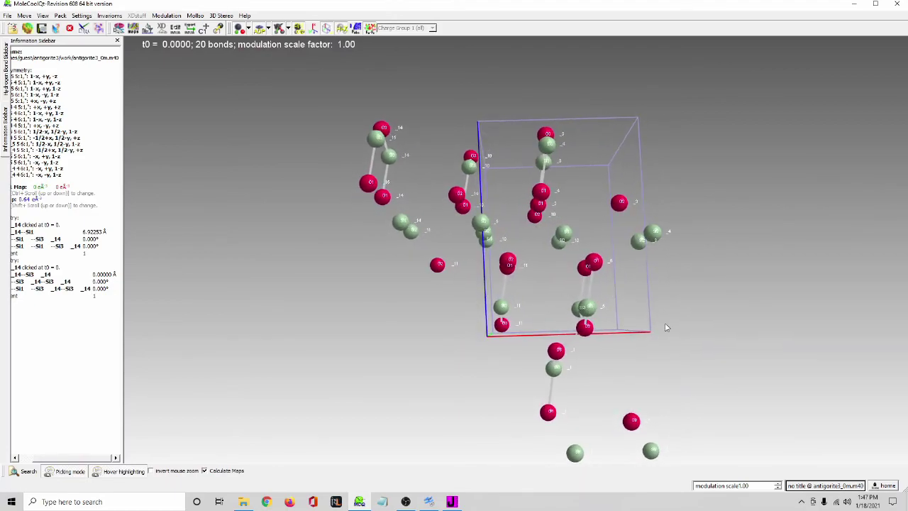
{"action": "left_click_drag", "start_coordinate": [715, 270], "coordinate": [695, 291]}
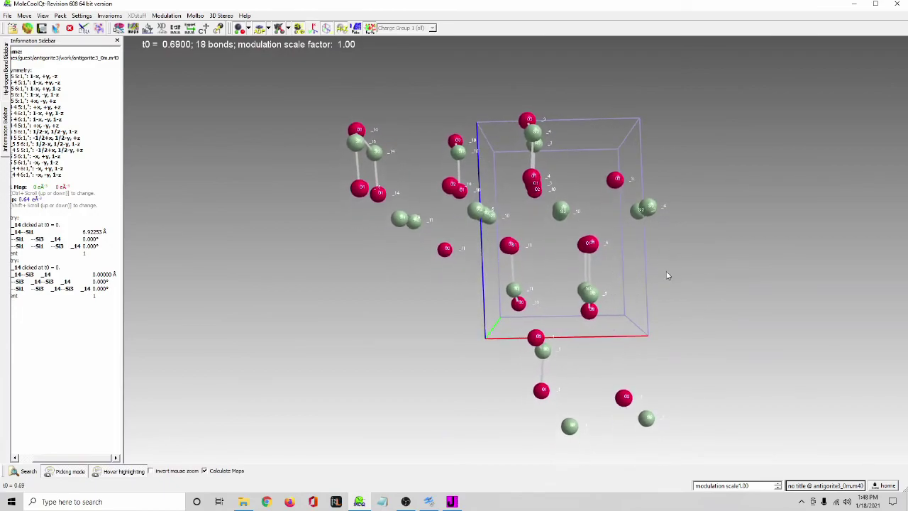
{"action": "key", "text": "space"}
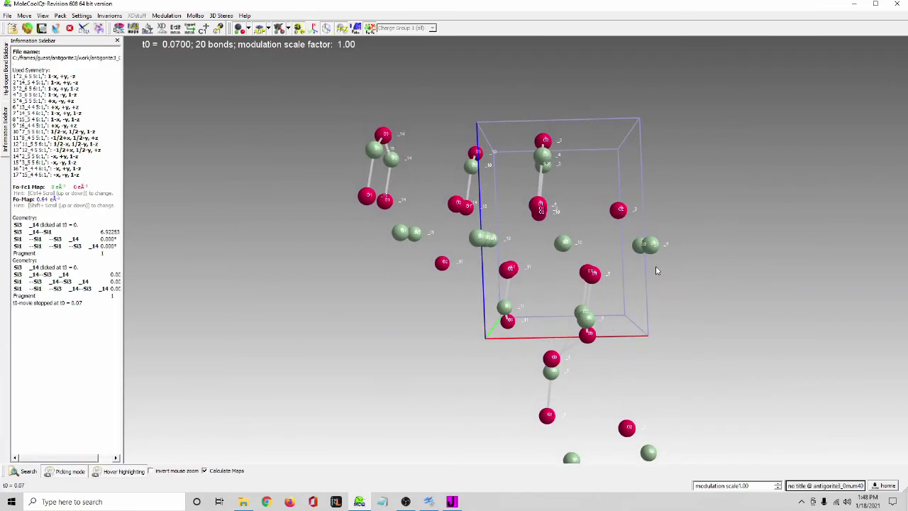